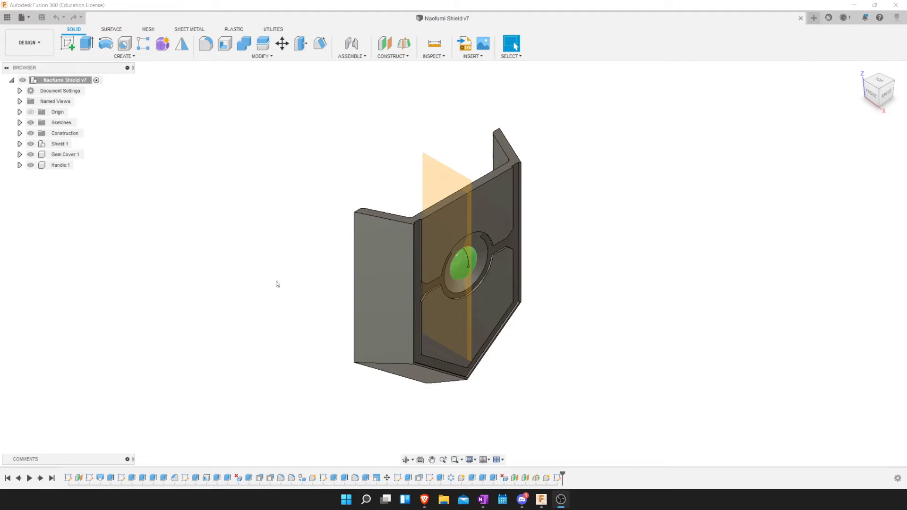
# Orbit the Naofumi Shield v7 model to inspect it from another side.
pyautogui.moveTo(277, 284)
pyautogui.keyDown('shift'); pyautogui.mouseDown(button='middle')
pyautogui.moveTo(418, 264)
pyautogui.moveTo(791, 265)
pyautogui.moveTo(773, 266)
pyautogui.mouseUp(button='middle'); pyautogui.keyUp('shift')
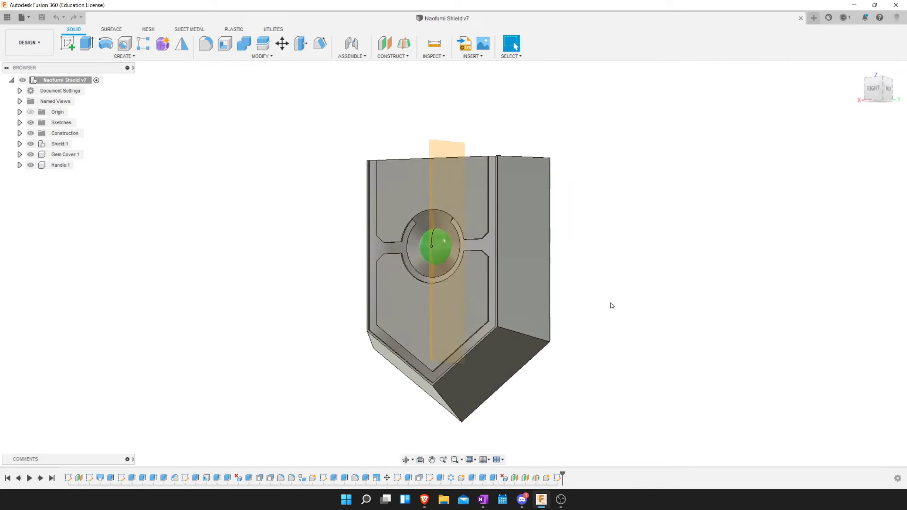
# Orbit and zoom to the shield's back, sketch on that face, and start a line at the top midpoint.
pyautogui.keyDown('shift'); pyautogui.moveTo(612, 306); pyautogui.dragTo(360, 214, button='middle'); pyautogui.keyUp('shift')
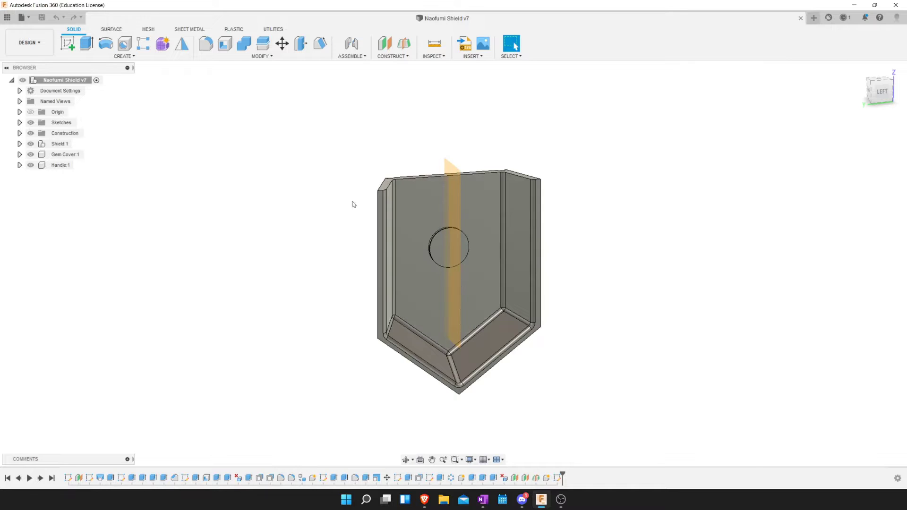
pyautogui.scroll(2, 543, 288)
pyautogui.scroll(1, 544, 288)
pyautogui.scroll(2, 543, 288)
pyautogui.keyDown('shift'); pyautogui.moveTo(548, 278); pyautogui.dragTo(497, 283, button='middle'); pyautogui.keyUp('shift')
pyautogui.click(67, 37)
pyautogui.click(427, 238)
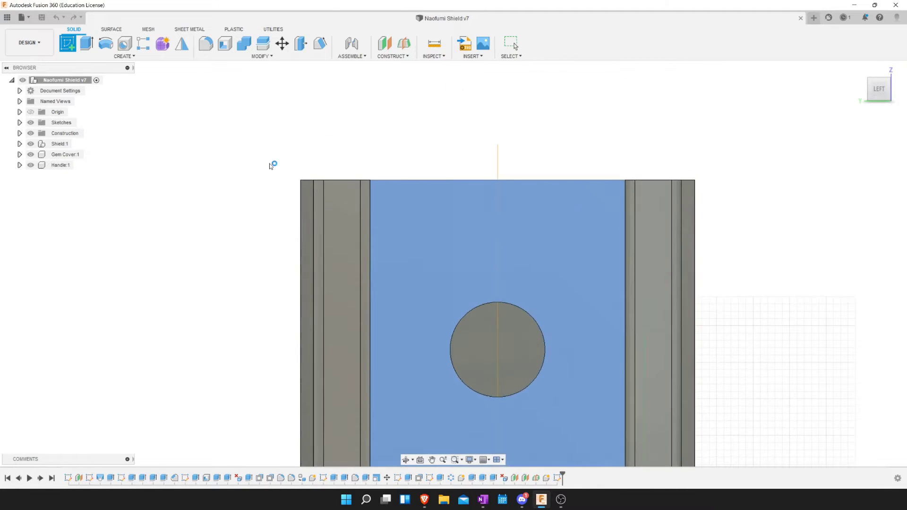
pyautogui.click(498, 180)
# Draw the vertical centre line from the top edge to the circle, plus a short horizontal line.
pyautogui.moveTo(526, 285); pyautogui.dragTo(505, 106, button='middle')
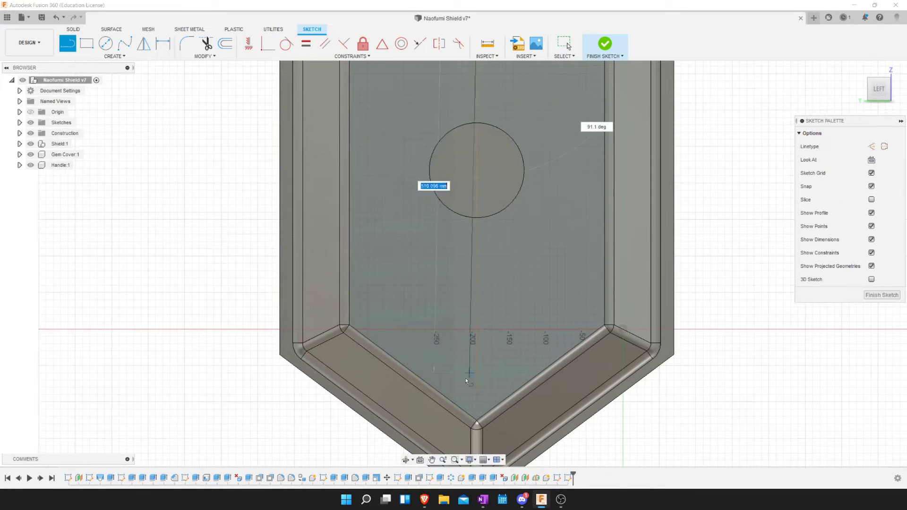
pyautogui.click(477, 403)
pyautogui.moveTo(507, 257); pyautogui.dragTo(427, 245, button='middle')
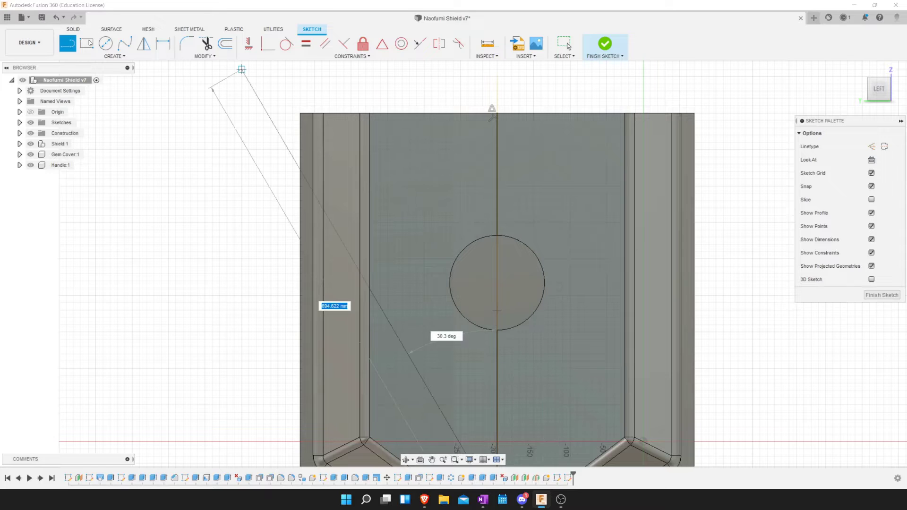
pyautogui.click(86, 44)
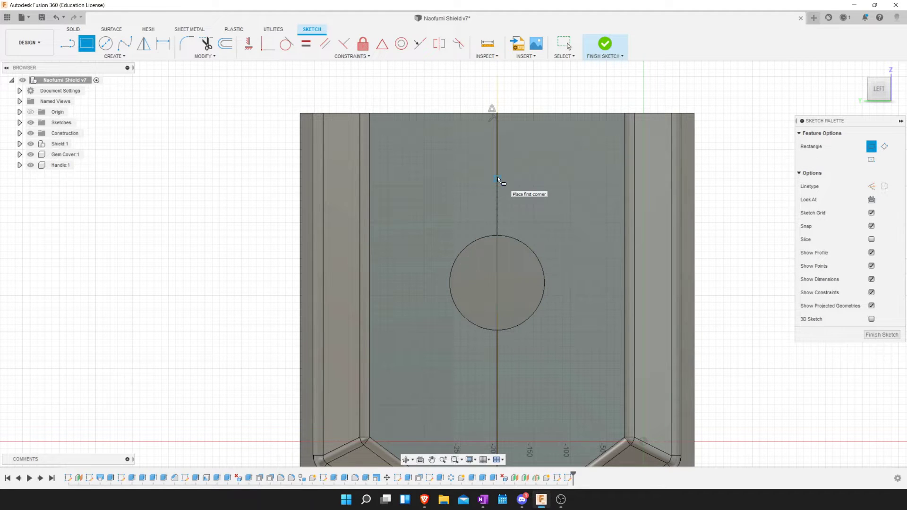
pyautogui.press('l')
pyautogui.click(500, 114)
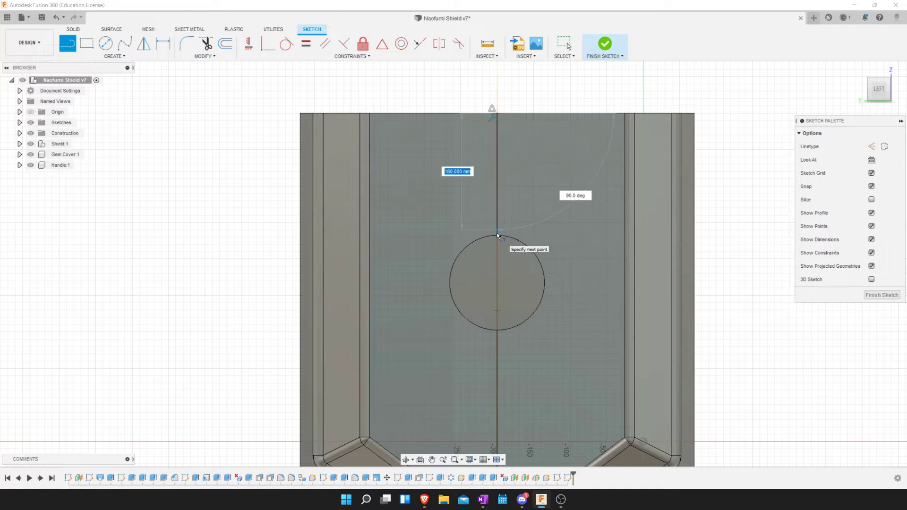
pyautogui.doubleClick(497, 234)
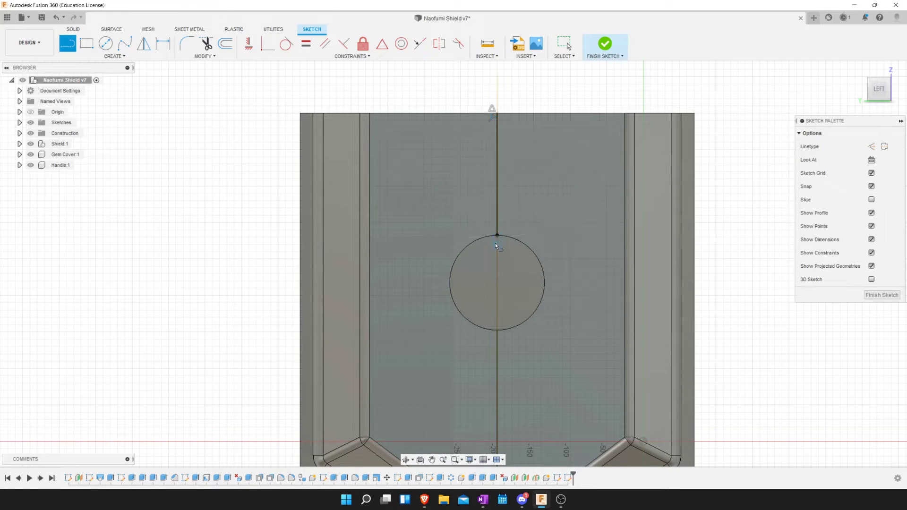
pyautogui.click(497, 186)
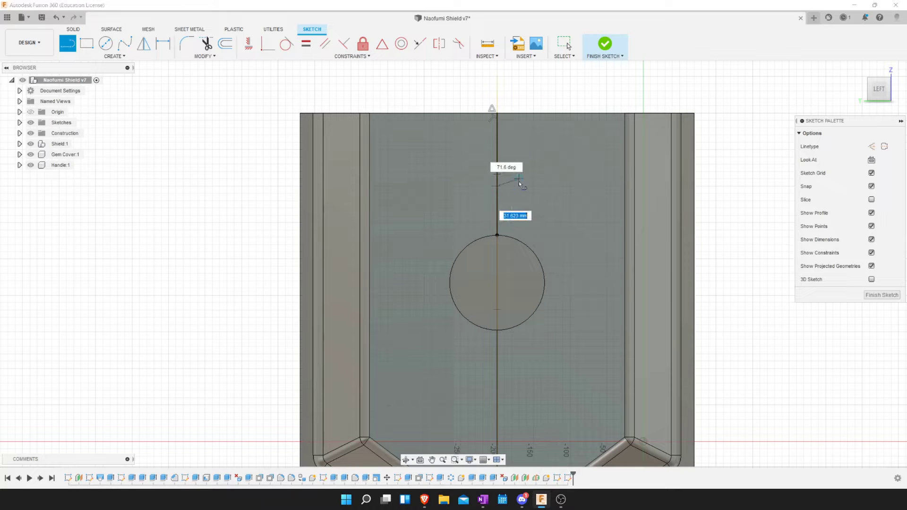
pyautogui.click(530, 186)
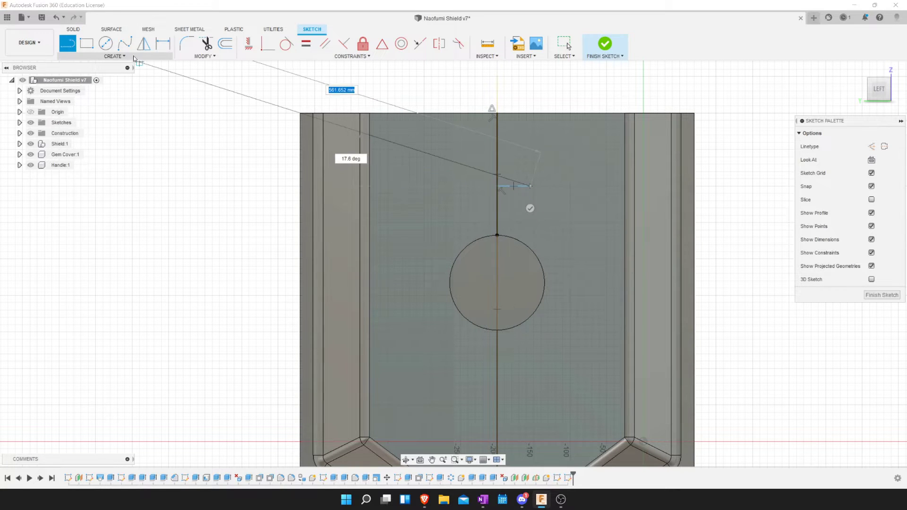
# Draw a 50 × 50 mm center rectangle on the centre line above the circle.
pyautogui.click(102, 54)
pyautogui.moveTo(79, 75)
pyautogui.click(153, 95)
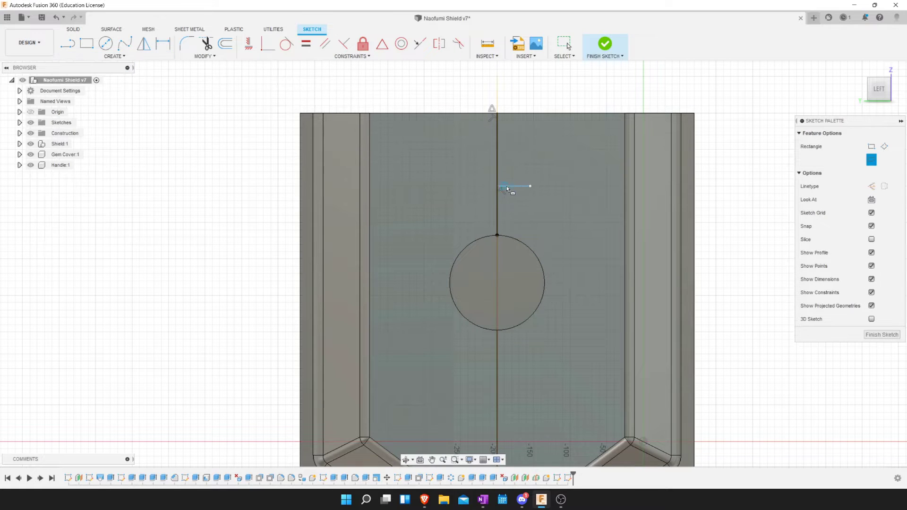
pyautogui.click(498, 186)
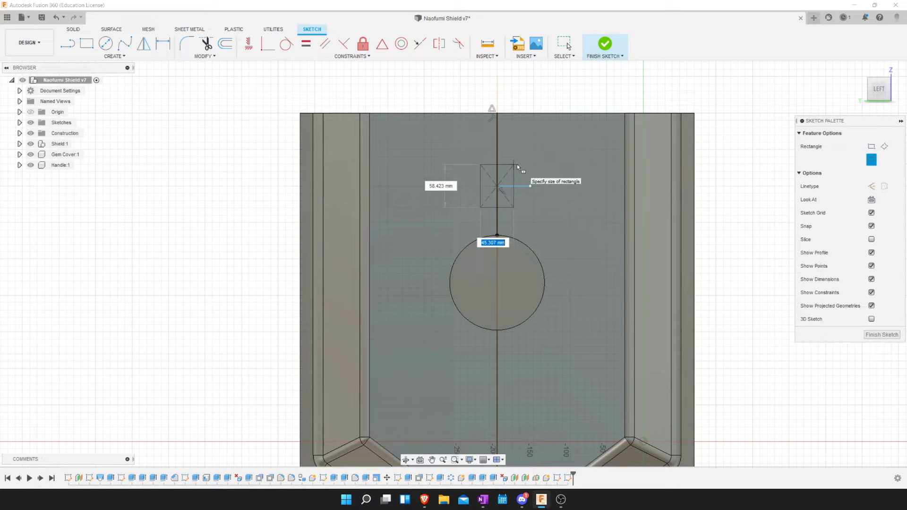
pyautogui.write('50')
pyautogui.press('Tab')
pyautogui.write('50')
pyautogui.press('Tab')
pyautogui.press('Return')
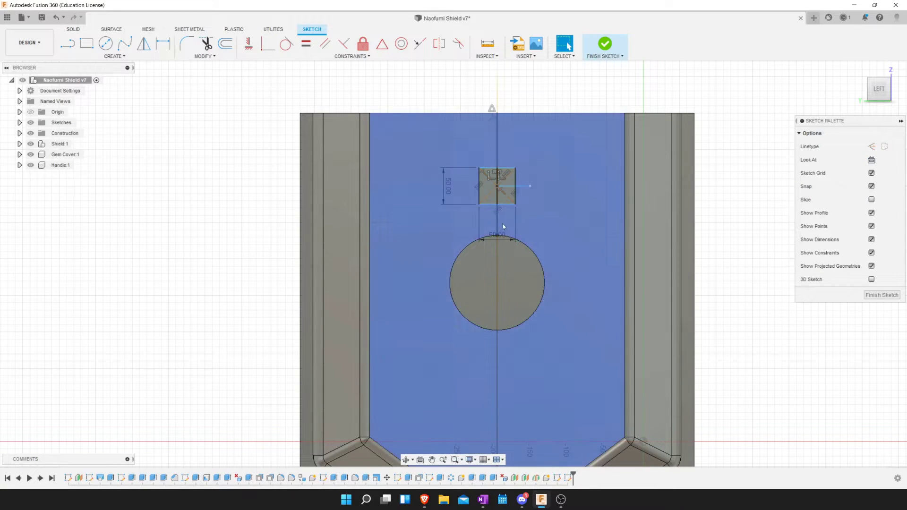
pyautogui.click(69, 44)
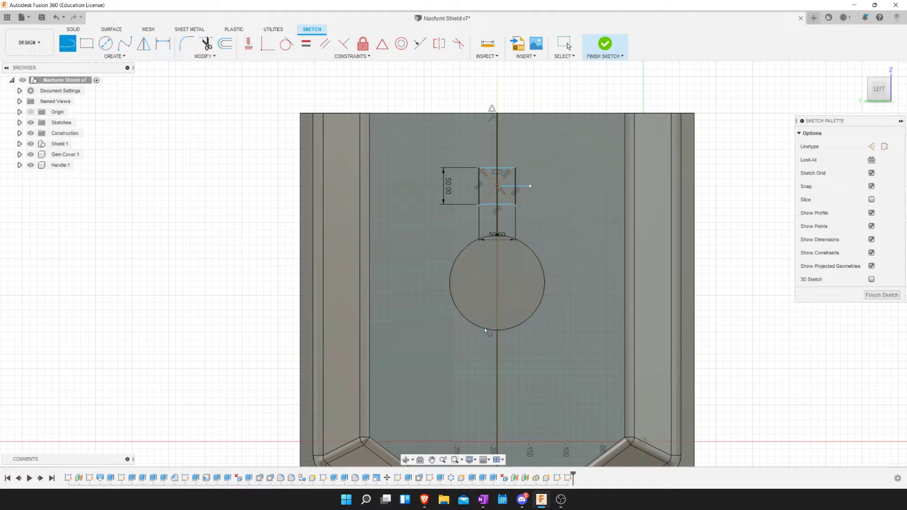
pyautogui.scroll(-1, 506, 361)
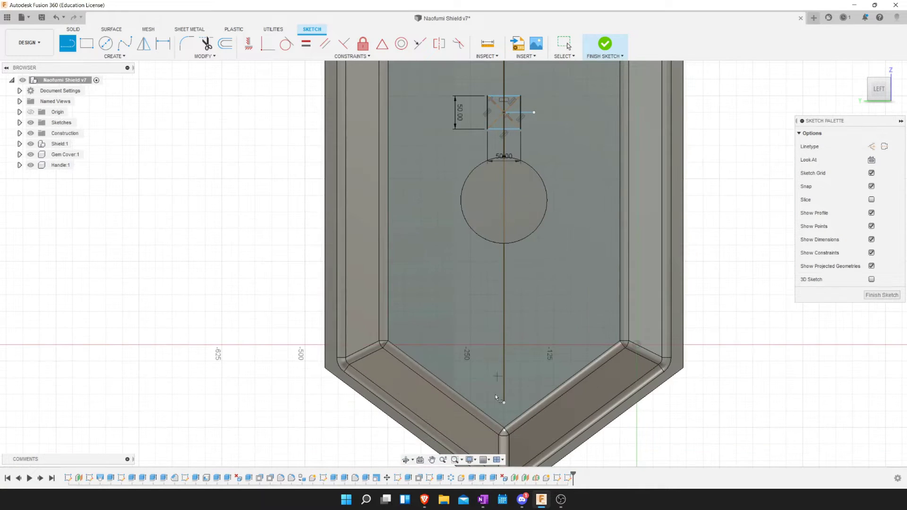
# Draw a 120 mm line up from the shield's bottom tip.
pyautogui.click(503, 403)
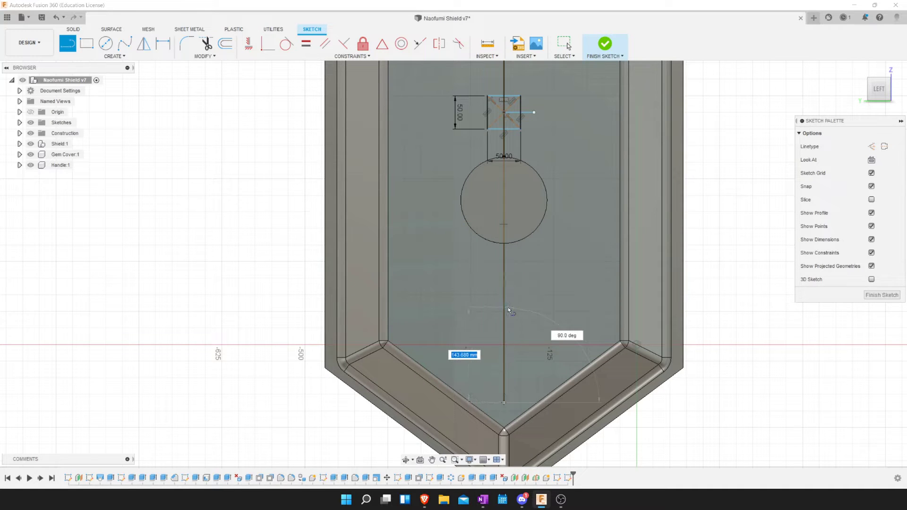
pyautogui.write('120')
pyautogui.press('Return')
pyautogui.press('Escape')
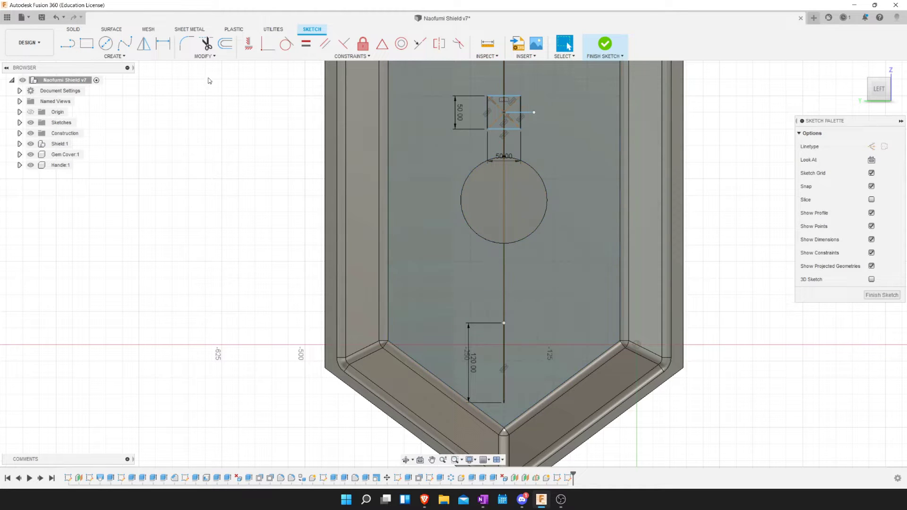
# Add a 50 × 50 mm center rectangle centred on the 120 mm line's end.
pyautogui.click(114, 56)
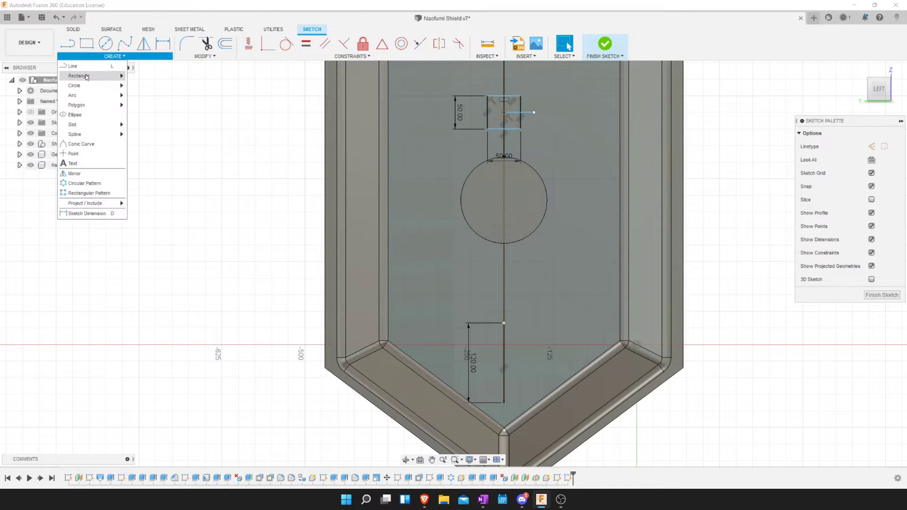
pyautogui.click(154, 78)
pyautogui.click(504, 323)
pyautogui.press('Escape')
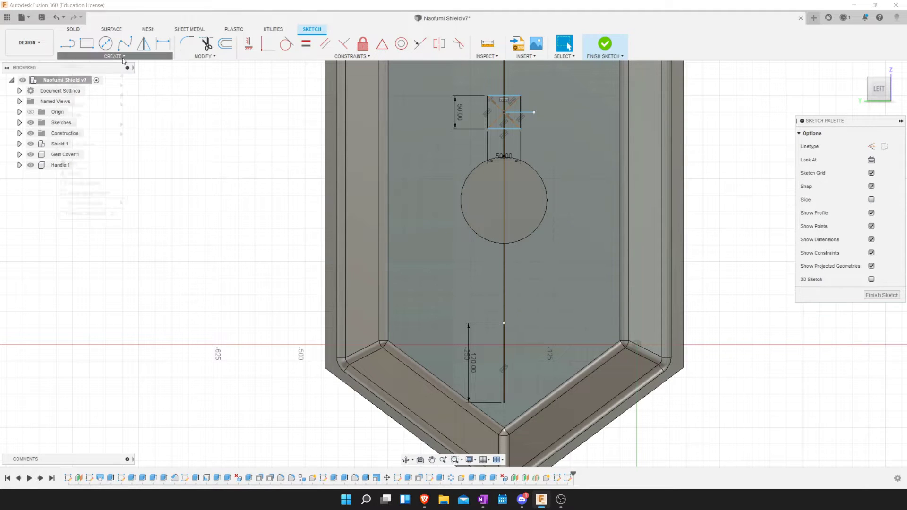
pyautogui.click(114, 56)
pyautogui.moveTo(79, 76)
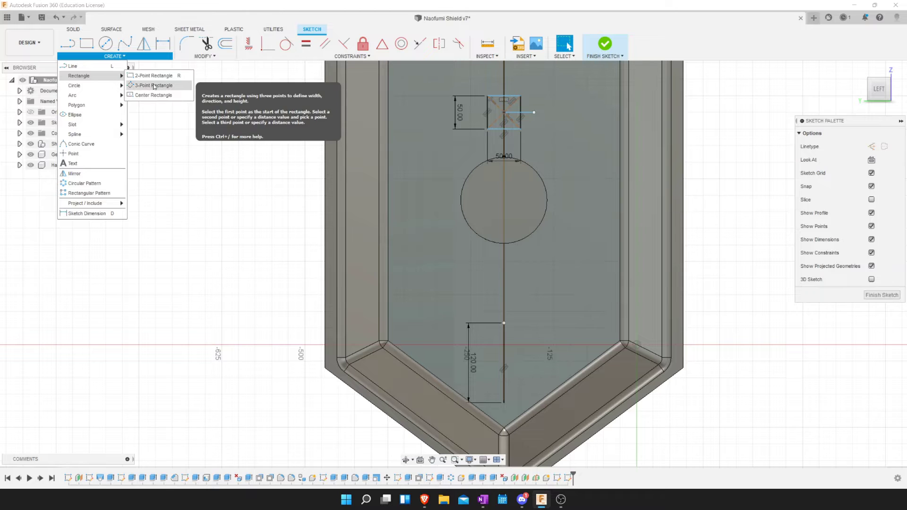
pyautogui.click(154, 86)
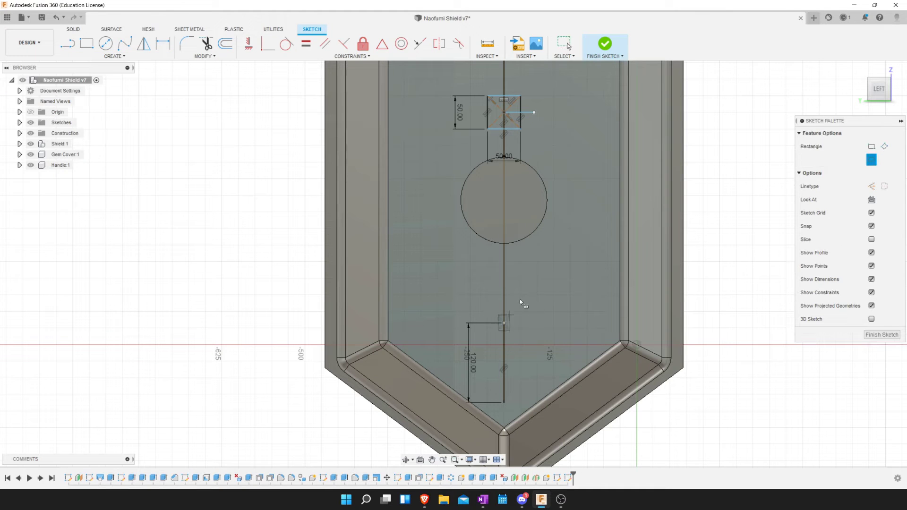
pyautogui.click(504, 323)
pyautogui.write('0')
pyautogui.press('Tab')
pyautogui.write('50')
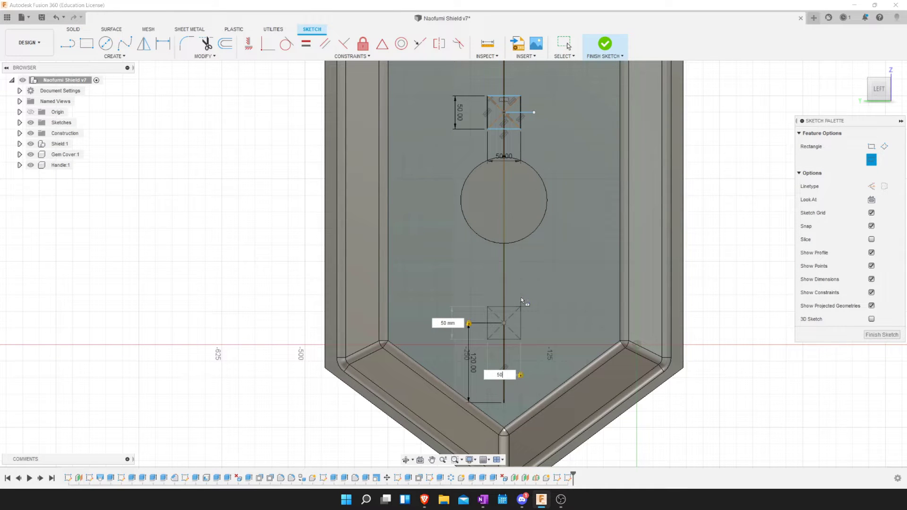
pyautogui.press('Return')
pyautogui.press('Escape')
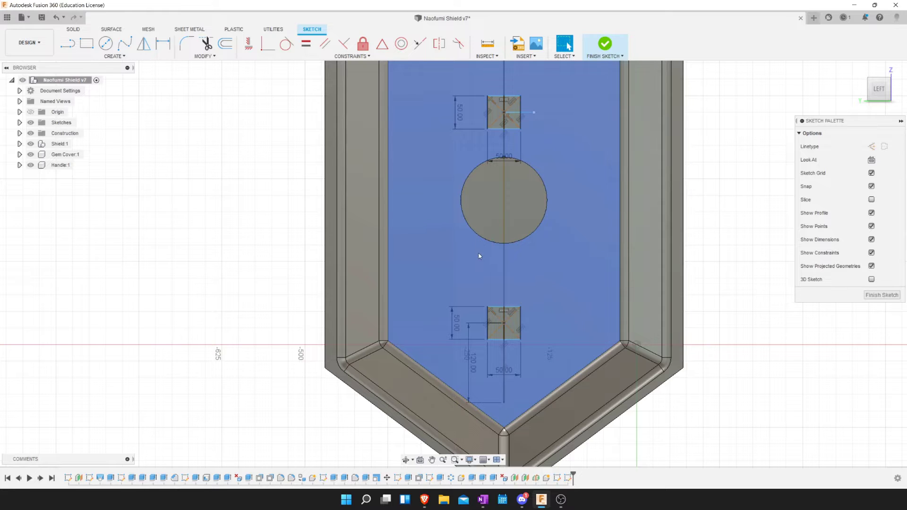
pyautogui.click(487, 44)
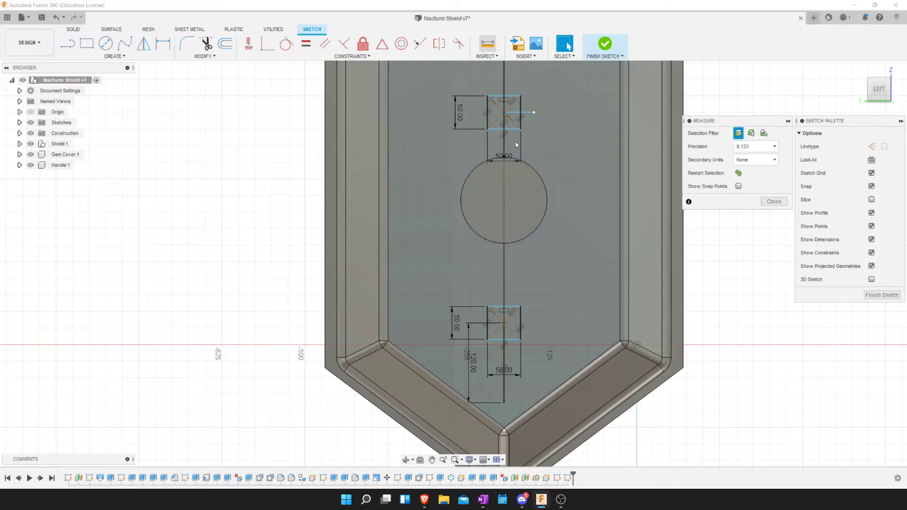
# Measure the 267.50 mm distance between the upper and lower squares.
pyautogui.click(508, 130)
pyautogui.click(510, 308)
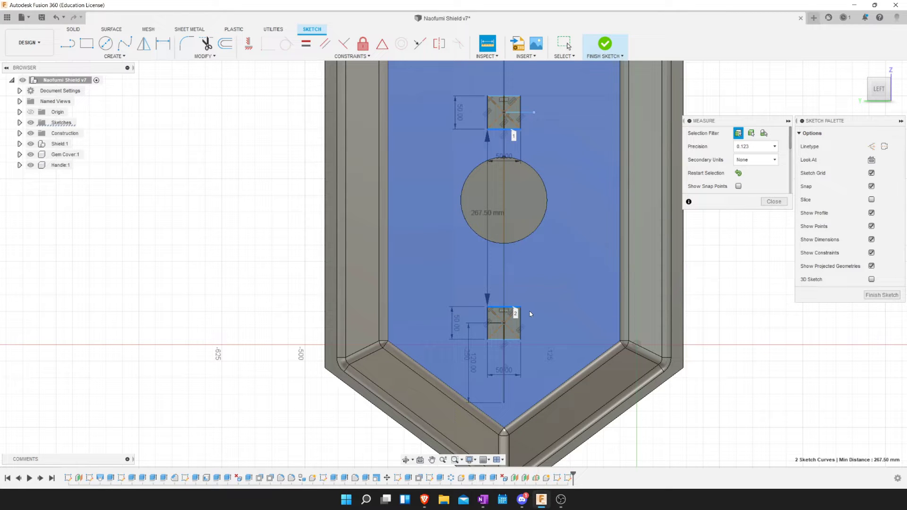
pyautogui.scroll(1, 530, 314)
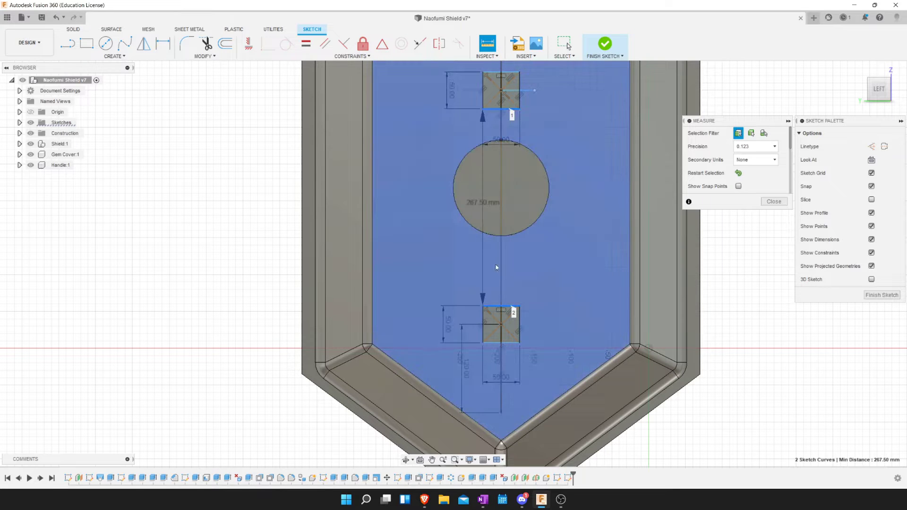
pyautogui.moveTo(477, 299)
pyautogui.mouseDown()
pyautogui.moveTo(528, 343)
pyautogui.moveTo(530, 359)
pyautogui.mouseUp()
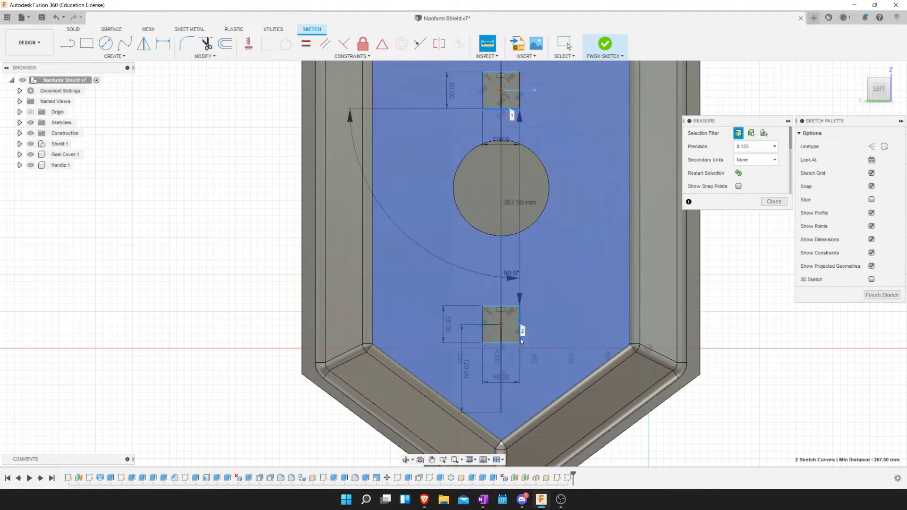
# Move the lower rectangle 20 mm up toward the circle with Move/Copy.
pyautogui.click(210, 57)
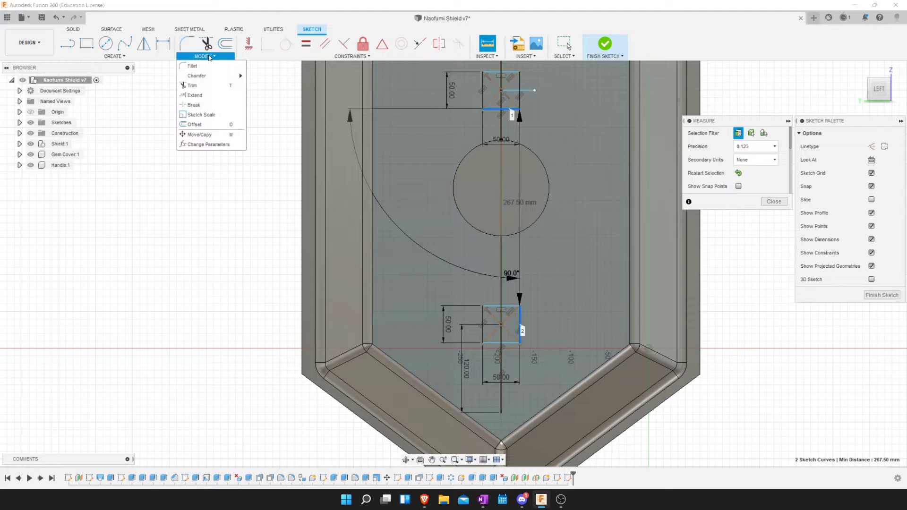
pyautogui.click(199, 134)
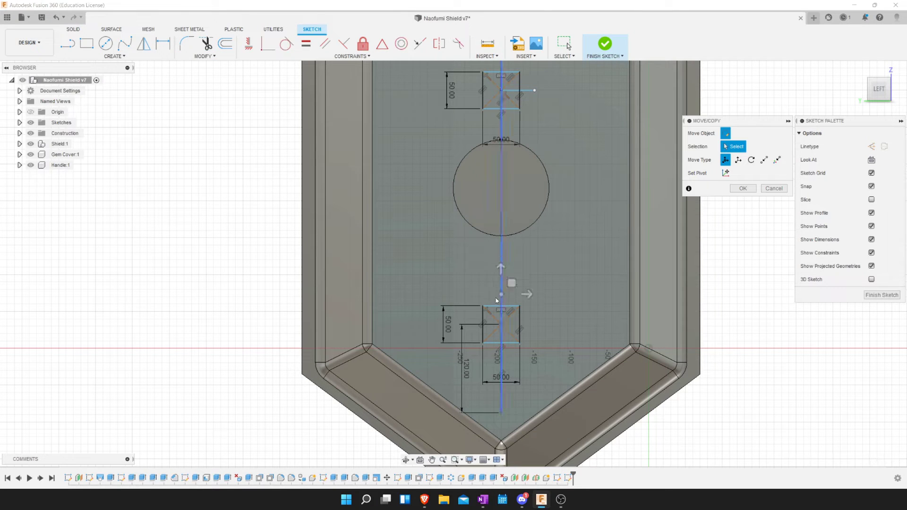
pyautogui.moveTo(530, 352); pyautogui.dragTo(530, 352)
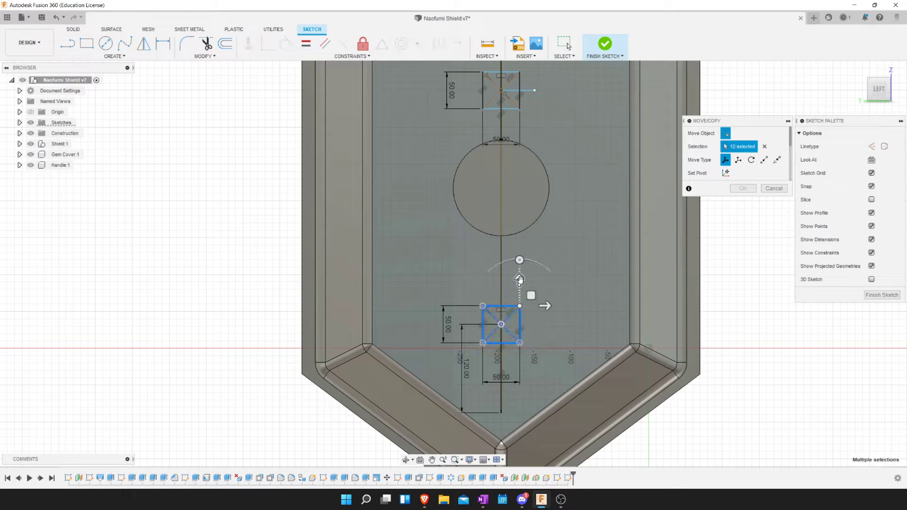
pyautogui.moveTo(522, 263); pyautogui.dragTo(526, 242)
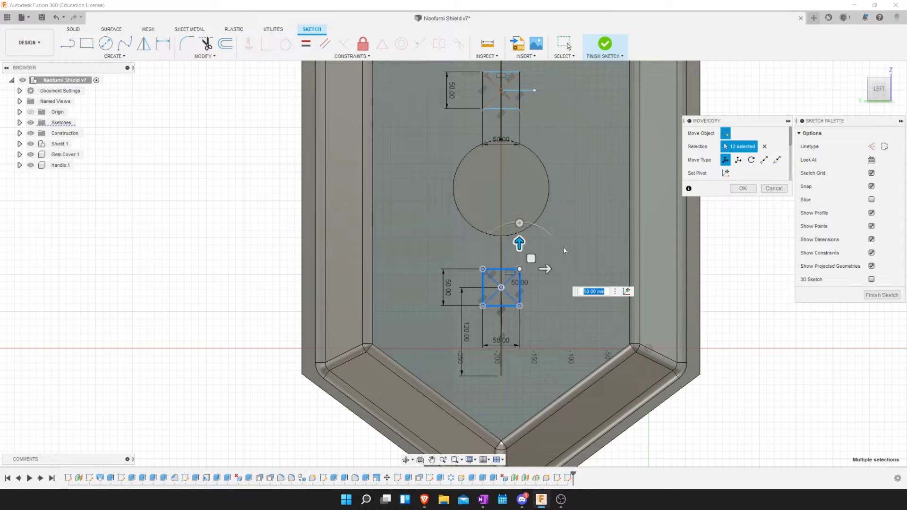
pyautogui.click(733, 191)
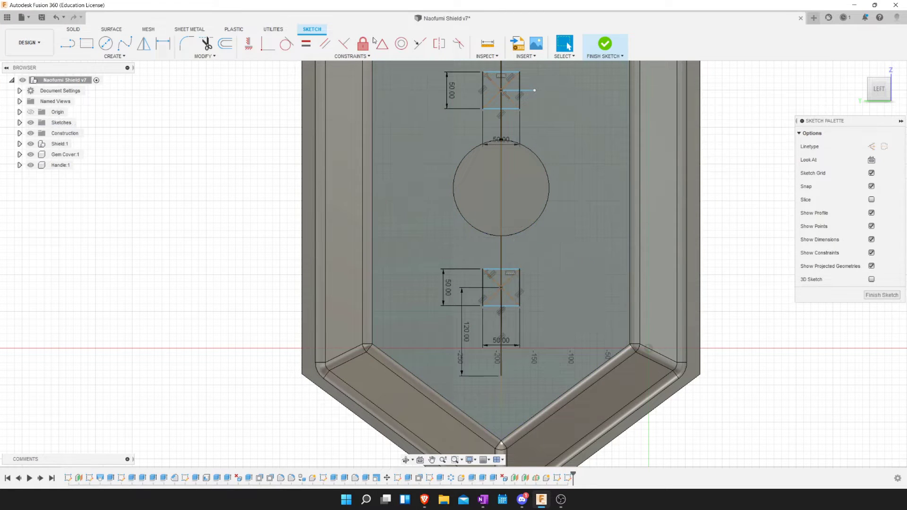
pyautogui.click(495, 45)
# Measure the gaps from the circle to the upper and lower rectangles.
pyautogui.click(511, 142)
pyautogui.click(511, 109)
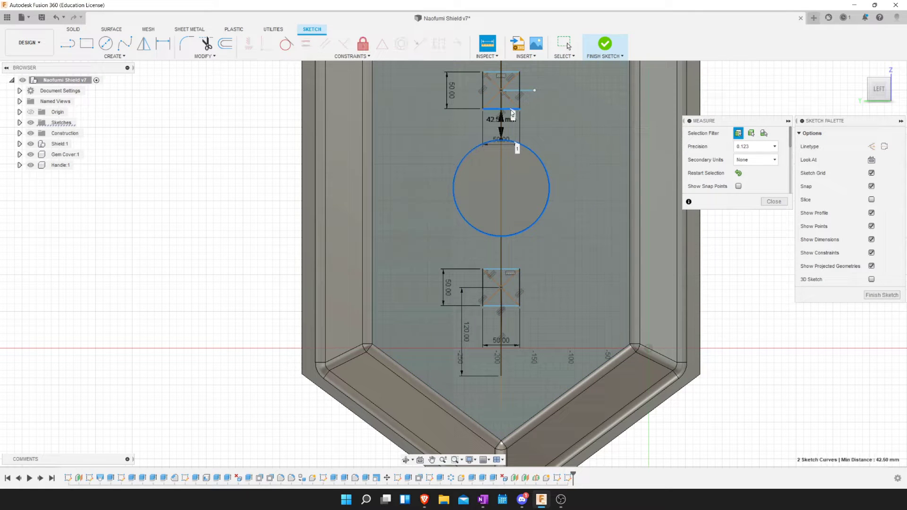
pyautogui.click(509, 236)
pyautogui.click(506, 269)
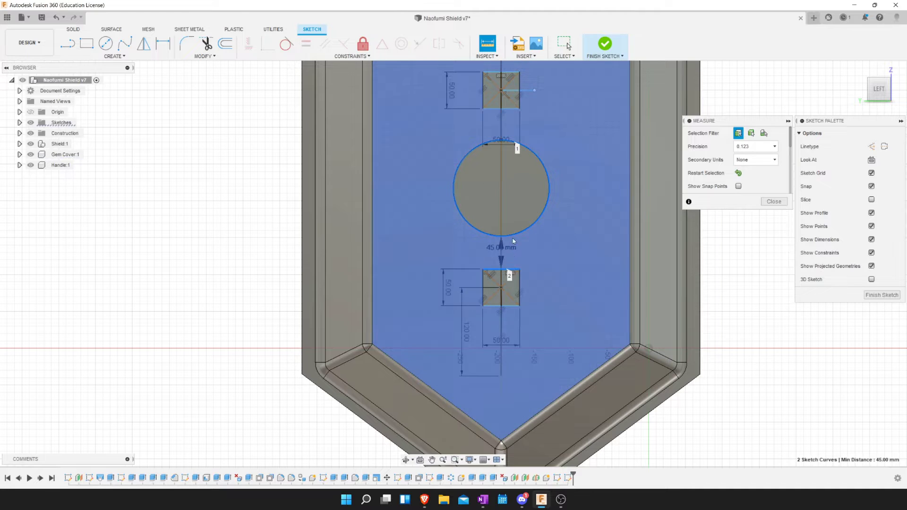
pyautogui.click(877, 104)
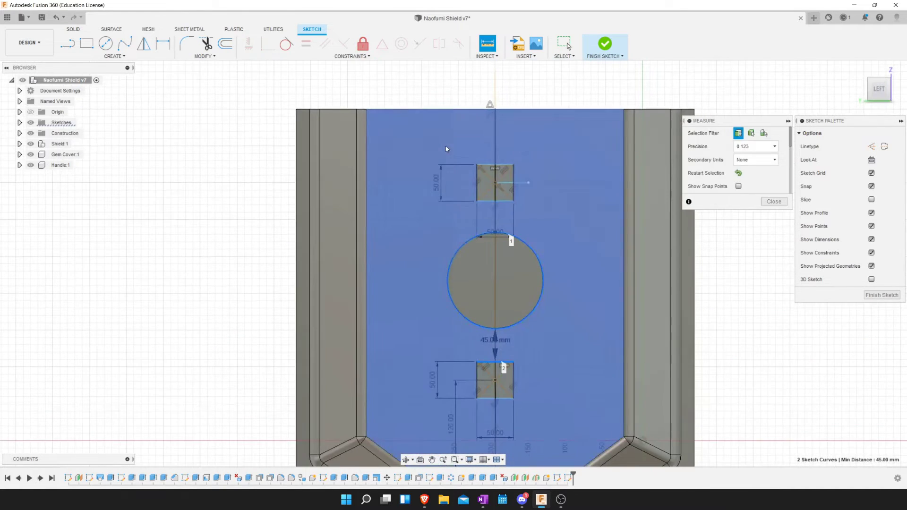
pyautogui.click(505, 193)
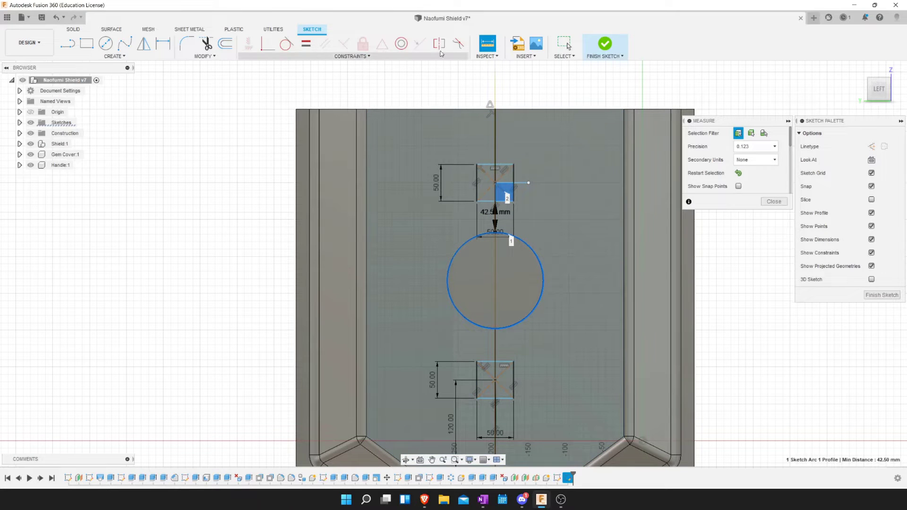
# Raise the upper rectangle 2.5 mm and confirm a 45 mm gap to the circle.
pyautogui.click(213, 56)
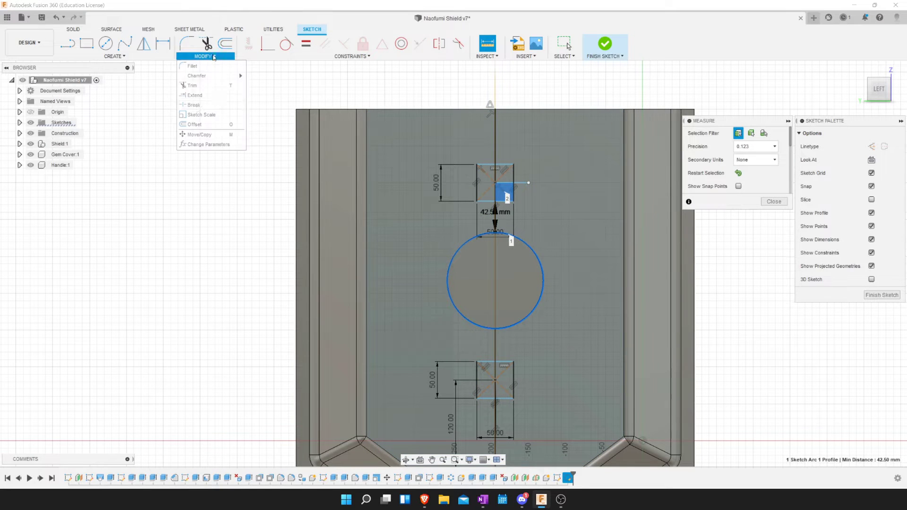
pyautogui.click(201, 134)
pyautogui.moveTo(472, 160); pyautogui.dragTo(521, 206)
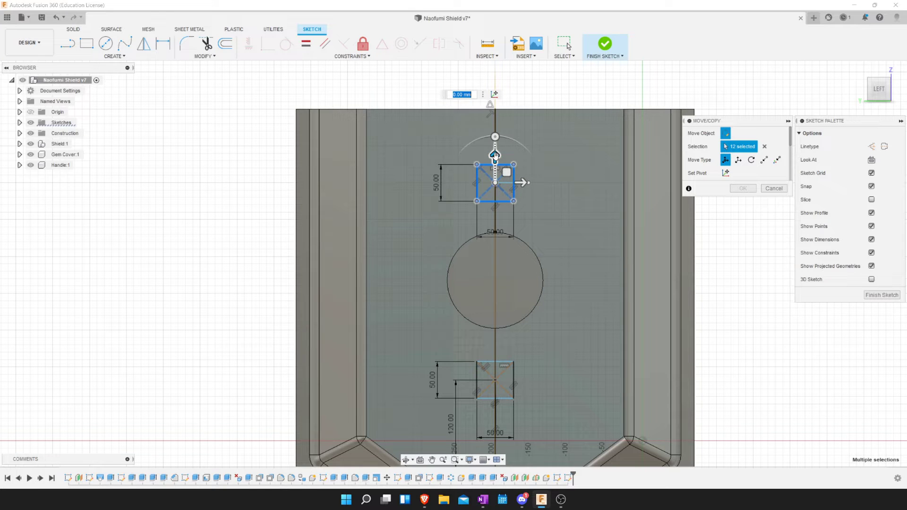
pyautogui.press('Return')
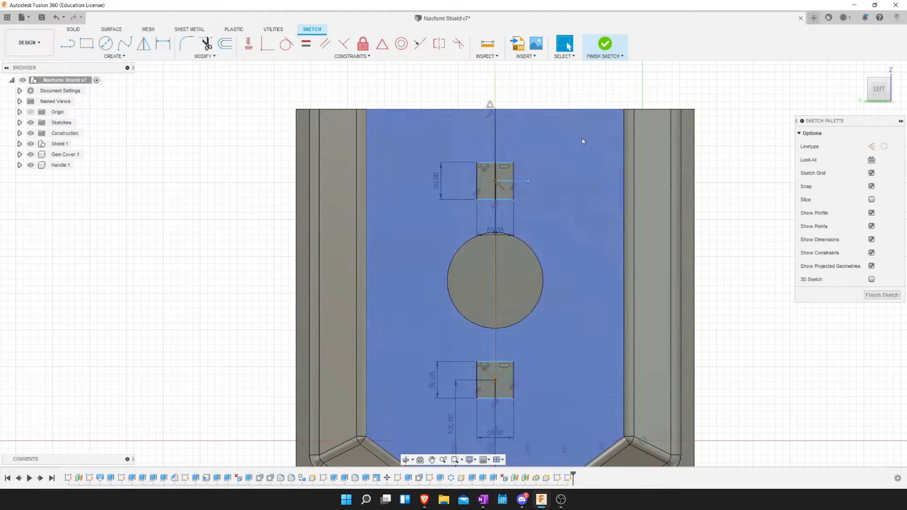
pyautogui.click(492, 44)
pyautogui.click(510, 204)
pyautogui.click(517, 239)
# Finish the sketch and start an Extrude.
pyautogui.scroll(-1, 500, 223)
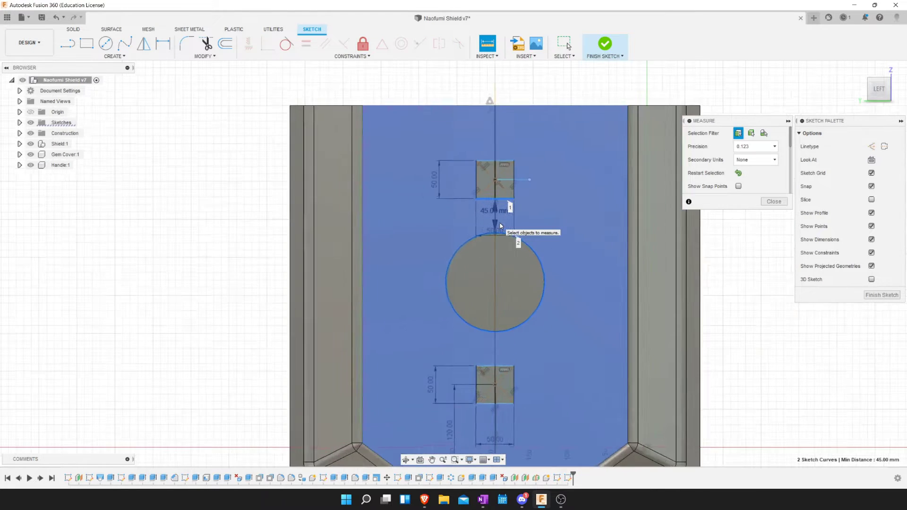
pyautogui.scroll(2, 500, 223)
pyautogui.scroll(-1, 500, 223)
pyautogui.scroll(-4, 500, 223)
pyautogui.click(605, 45)
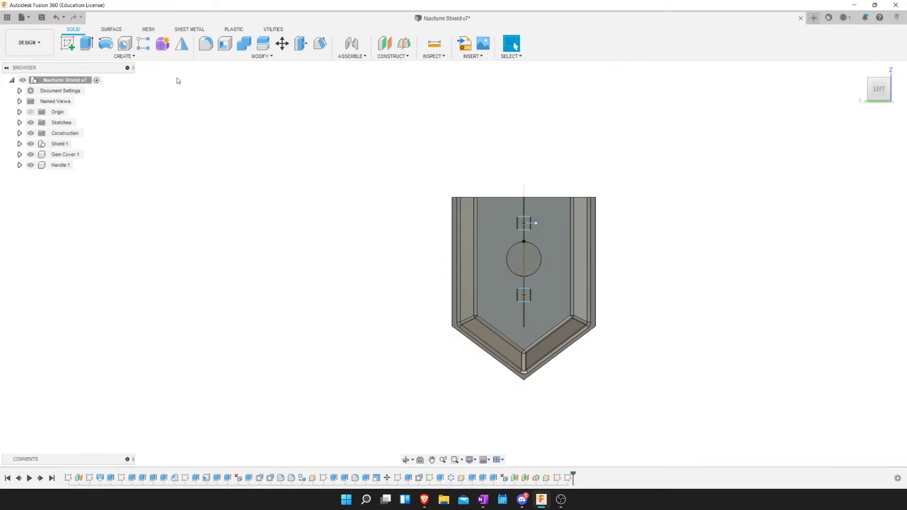
pyautogui.click(87, 43)
pyautogui.scroll(4, 525, 252)
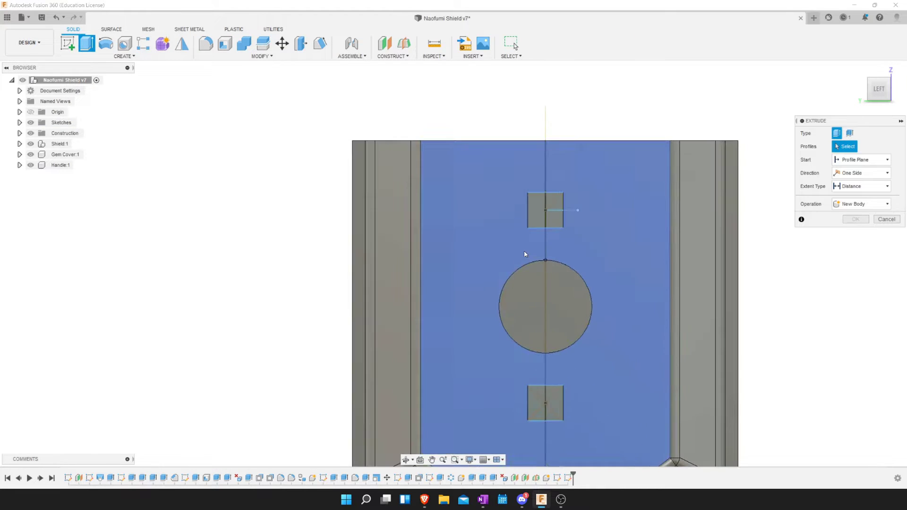
# Extrude both square profiles -5 mm as a cut into the shield's back.
pyautogui.click(532, 209)
pyautogui.click(552, 410)
pyautogui.keyDown('shift'); pyautogui.moveTo(542, 398); pyautogui.dragTo(566, 348, button='middle'); pyautogui.keyUp('shift')
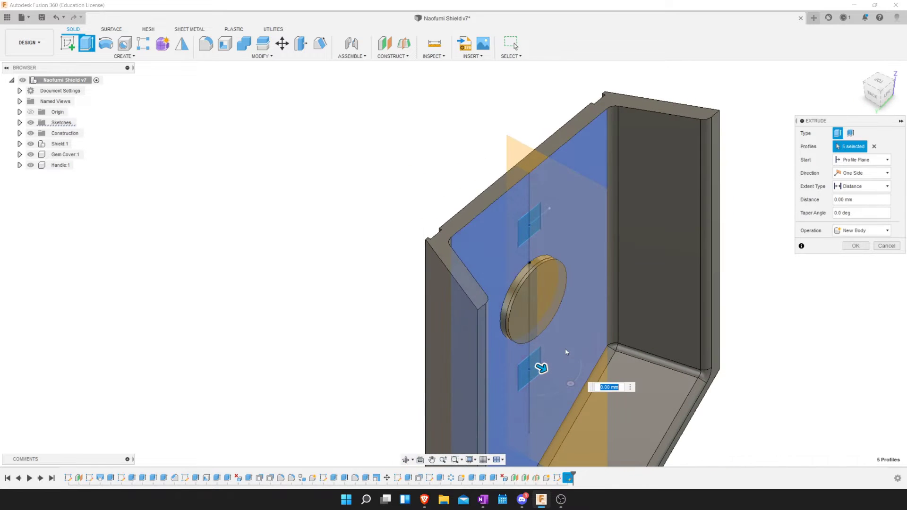
pyautogui.write('-5')
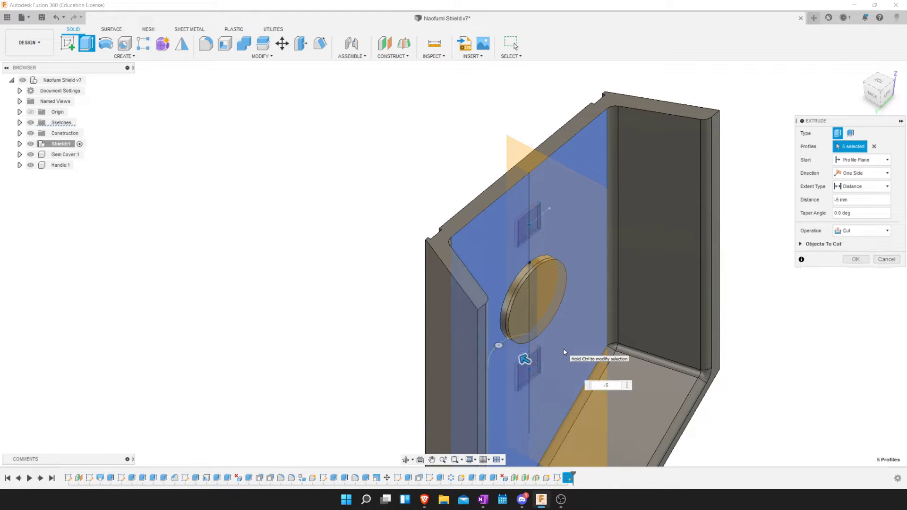
pyautogui.press('Return')
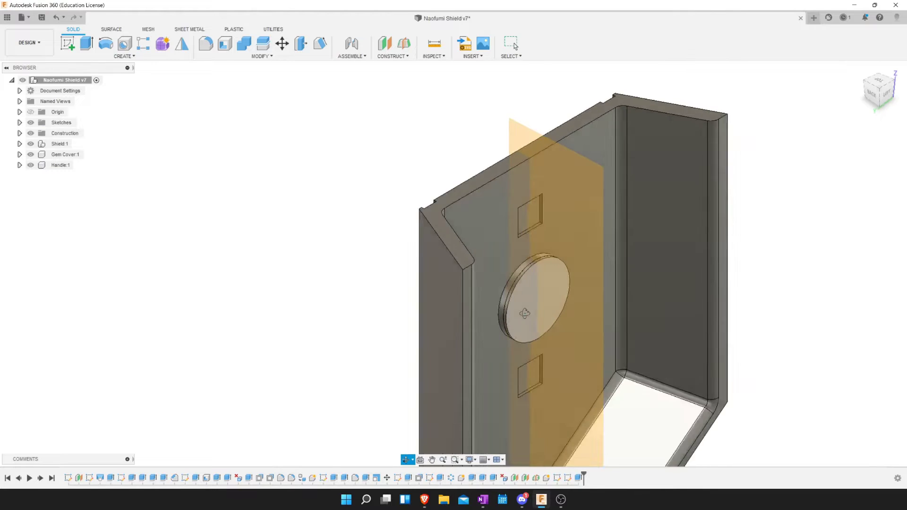
pyautogui.keyDown('shift'); pyautogui.moveTo(541, 327); pyautogui.dragTo(546, 199, button='middle'); pyautogui.keyUp('shift')
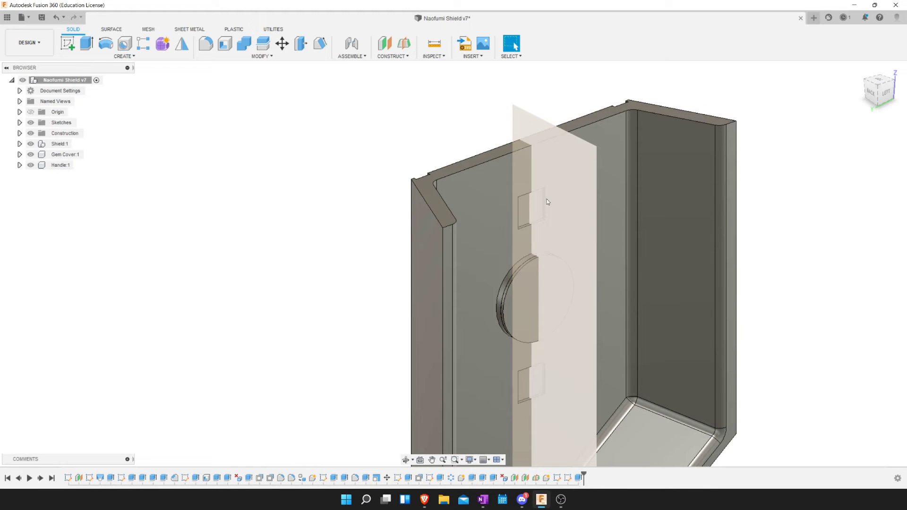
# Cancel the stray Hole command and hide construction geometry via the Browser's eye icon.
pyautogui.press('h')
pyautogui.click(521, 118)
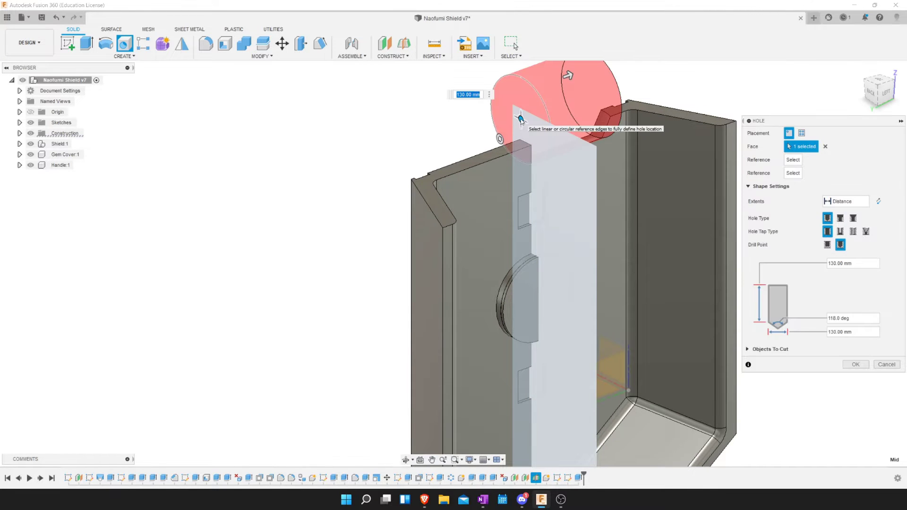
pyautogui.press('Escape')
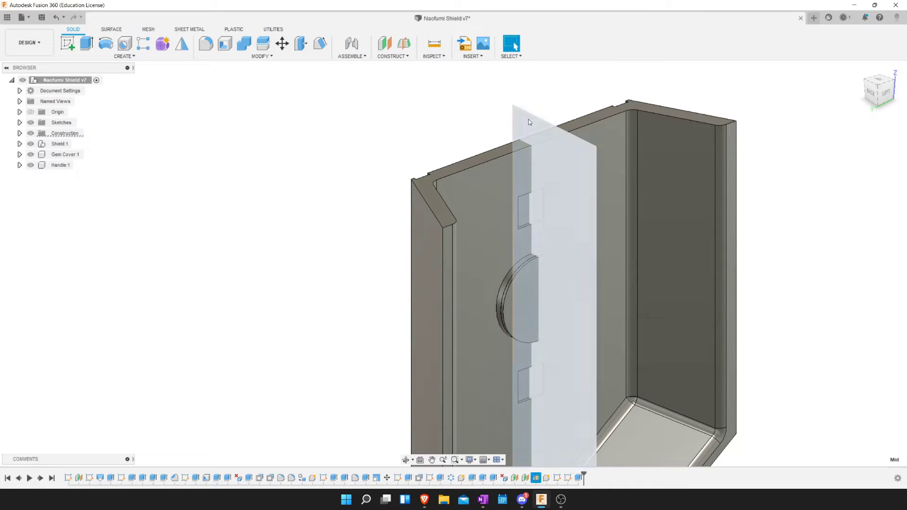
pyautogui.rightClick(528, 122)
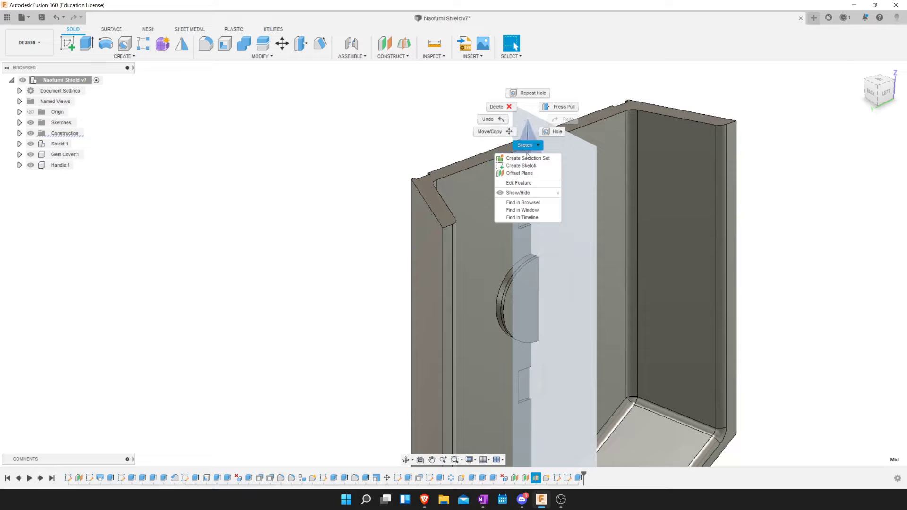
pyautogui.click(29, 136)
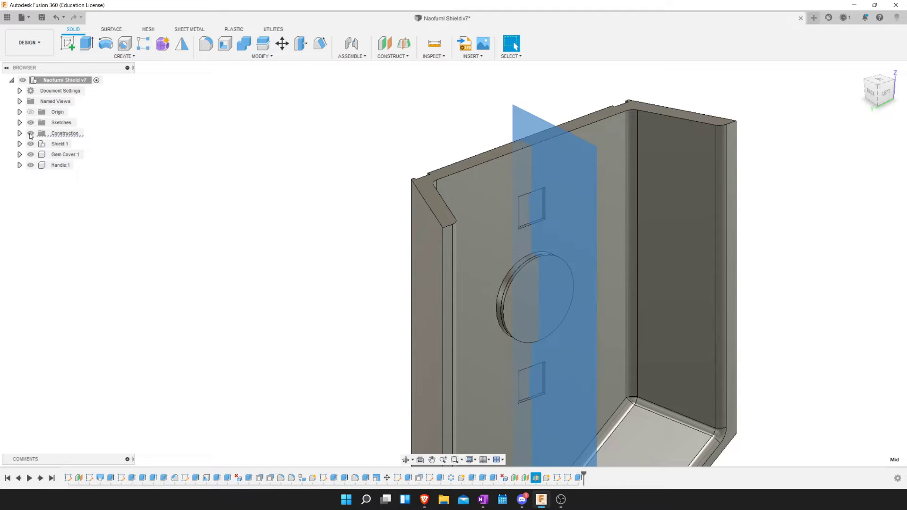
pyautogui.click(31, 133)
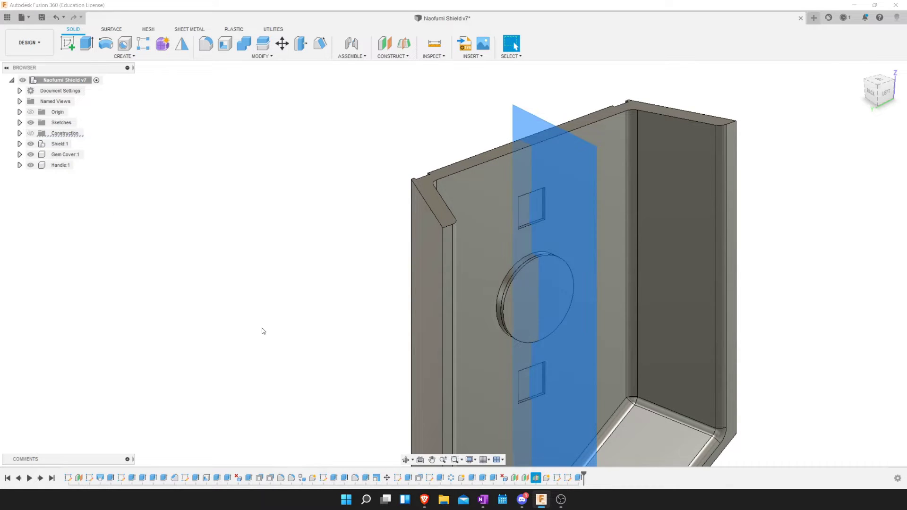
pyautogui.keyDown('shift'); pyautogui.moveTo(260, 331); pyautogui.dragTo(251, 295, button='middle'); pyautogui.keyUp('shift')
pyautogui.moveTo(319, 303)
pyautogui.keyDown('shift'); pyautogui.mouseDown(button='middle')
pyautogui.moveTo(299, 317)
pyautogui.moveTo(462, 249)
pyautogui.moveTo(367, 247)
pyautogui.mouseUp(button='middle'); pyautogui.keyUp('shift')
pyautogui.keyDown('shift'); pyautogui.moveTo(506, 124); pyautogui.dragTo(512, 158, button='middle'); pyautogui.keyUp('shift')
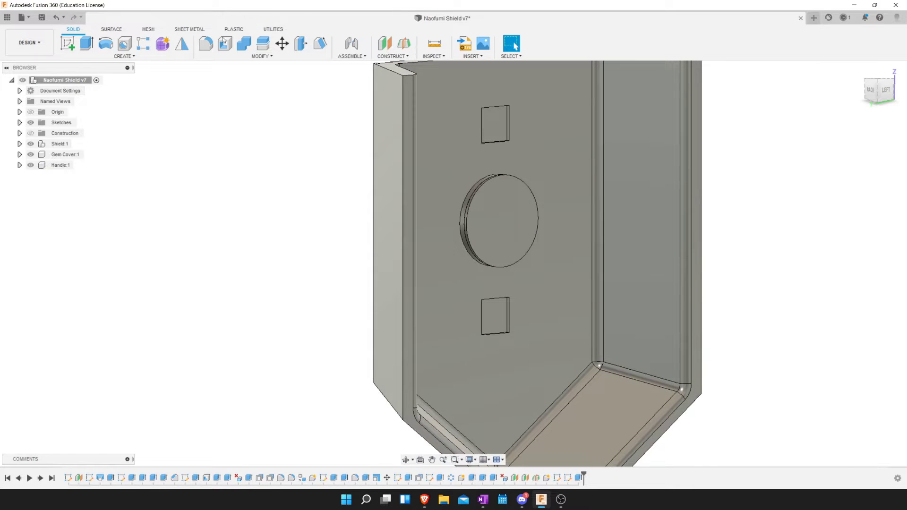
pyautogui.click(272, 57)
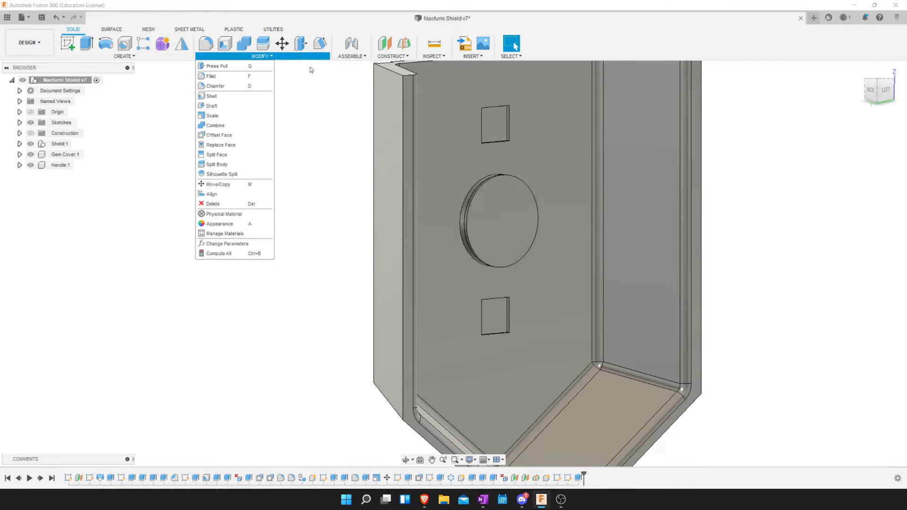
# Create a new component for the handle.
pyautogui.click(349, 57)
pyautogui.click(362, 66)
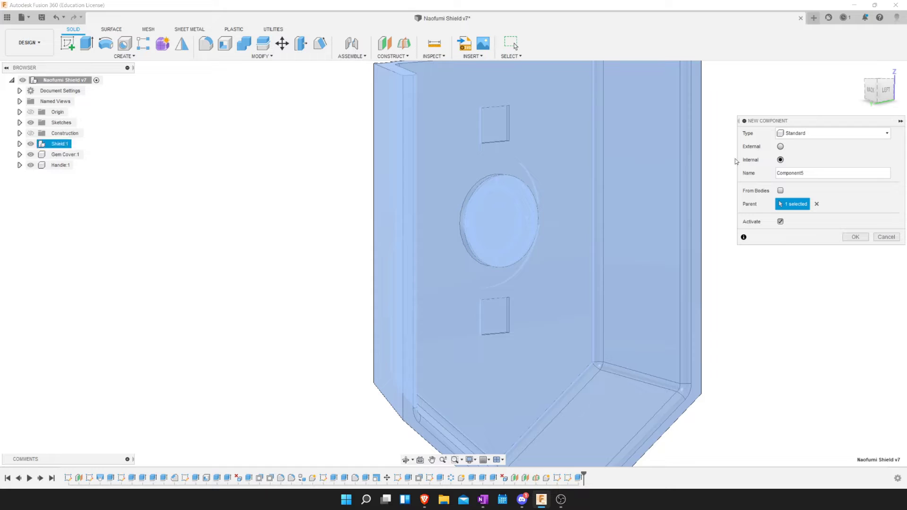
pyautogui.doubleClick(809, 174)
pyautogui.press('Return')
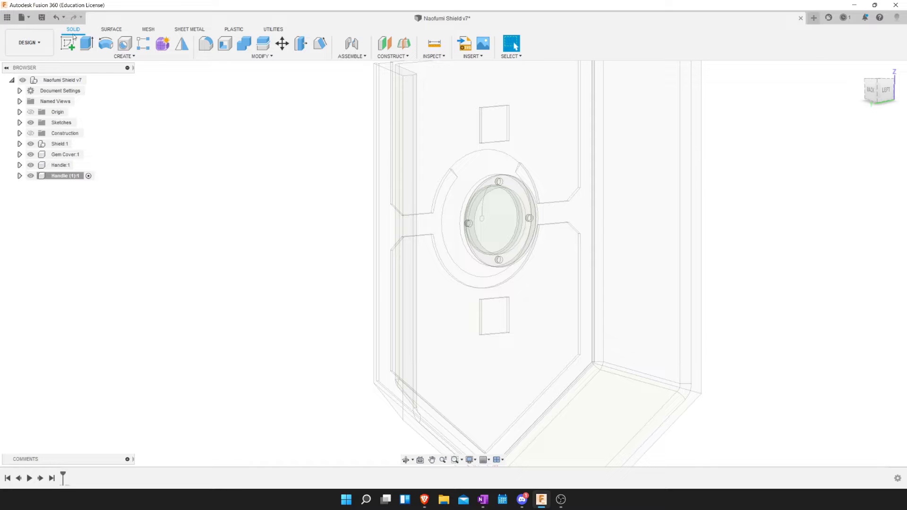
# Extrude the upper and lower square profiles 50 mm into solid blocks.
pyautogui.click(87, 43)
pyautogui.click(494, 124)
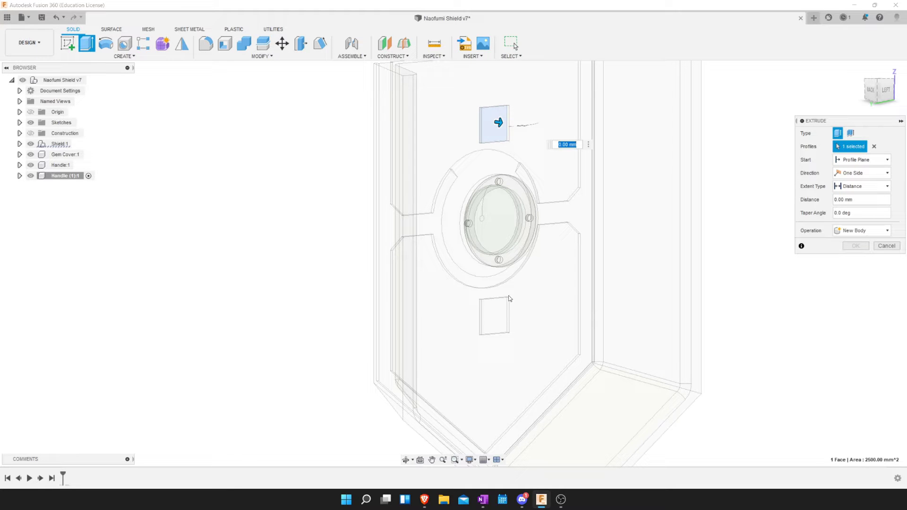
pyautogui.click(501, 315)
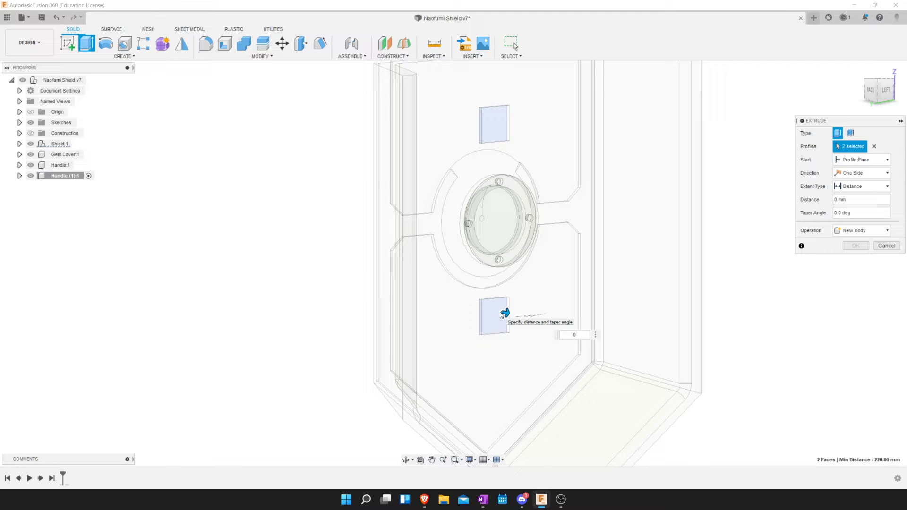
pyautogui.write('50')
pyautogui.press('Return')
pyautogui.press('Return')
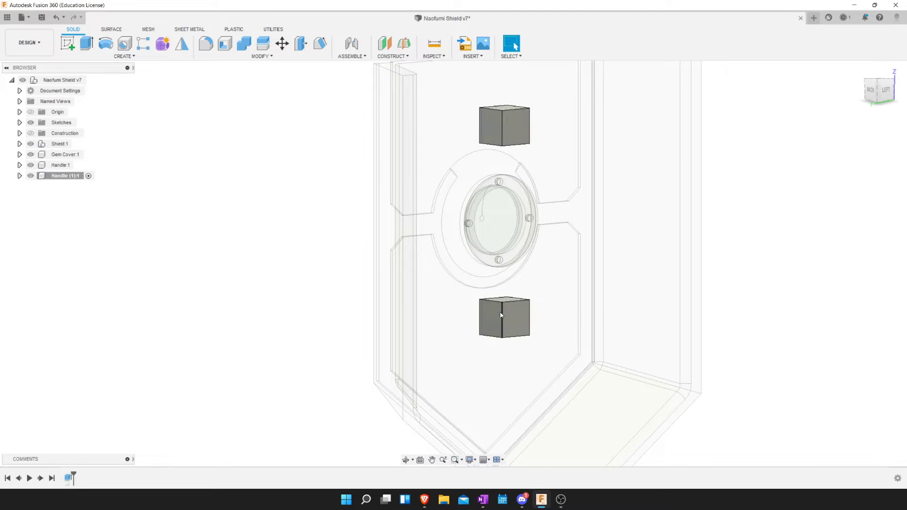
pyautogui.moveTo(282, 171)
pyautogui.keyDown('shift'); pyautogui.mouseDown(button='middle')
pyautogui.moveTo(282, 188)
pyautogui.moveTo(207, 163)
pyautogui.moveTo(280, 170)
pyautogui.moveTo(318, 188)
pyautogui.moveTo(270, 183)
pyautogui.mouseUp(button='middle'); pyautogui.keyUp('shift')
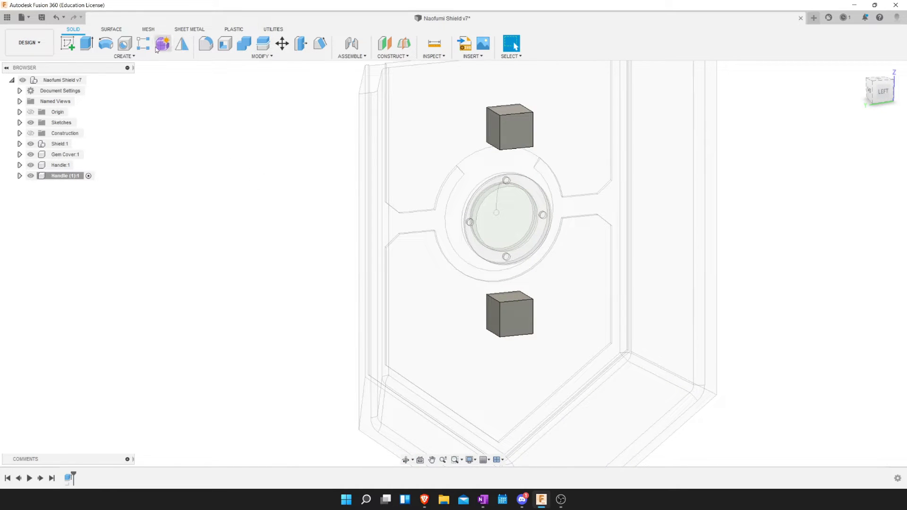
pyautogui.click(91, 47)
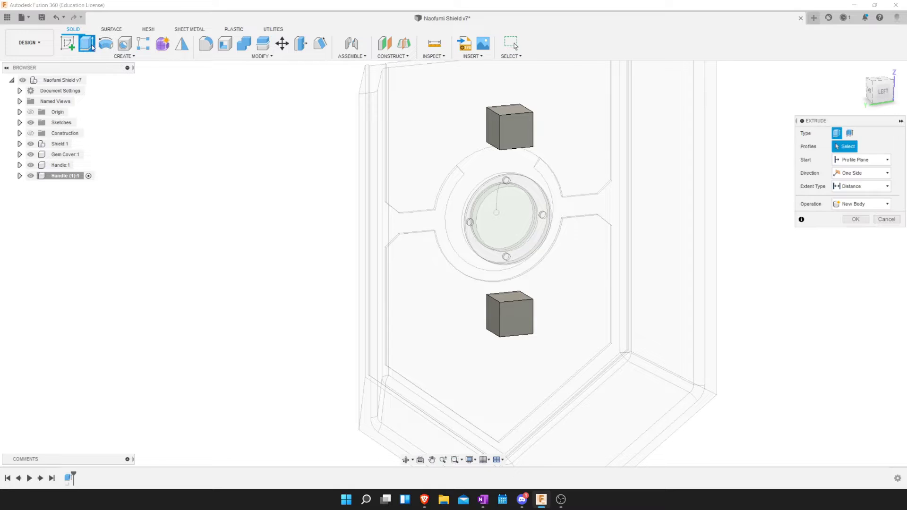
# Press-pull the upper block's faces inward by 0.5 mm.
pyautogui.click(306, 46)
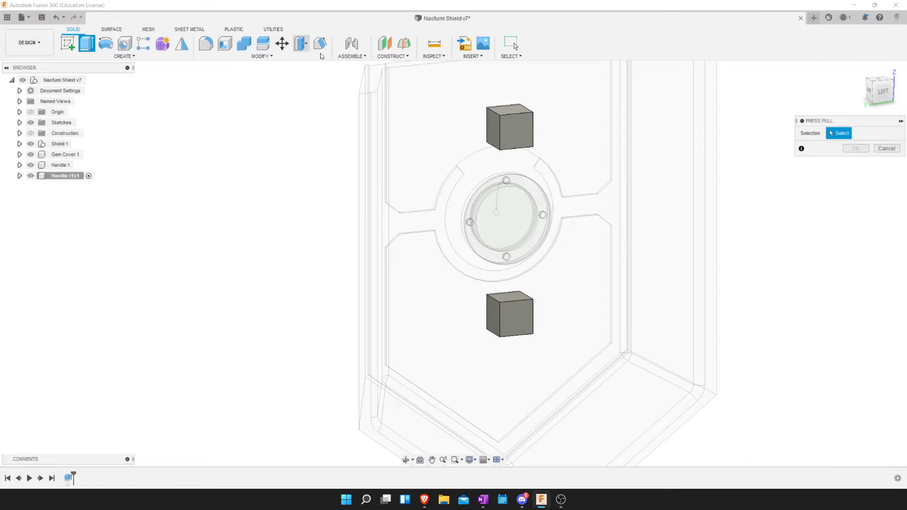
pyautogui.click(503, 110)
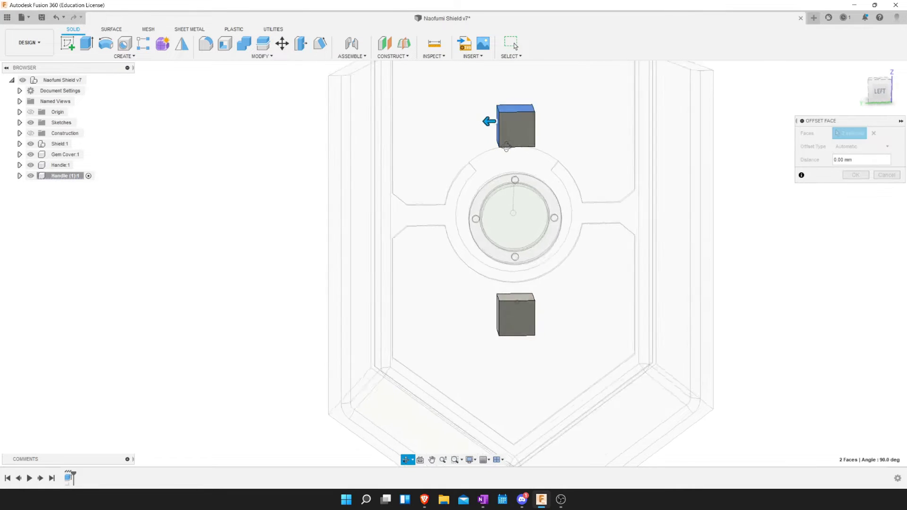
pyautogui.keyDown('shift'); pyautogui.moveTo(537, 126); pyautogui.dragTo(527, 174, button='middle'); pyautogui.keyUp('shift')
pyautogui.click(527, 174)
pyautogui.write('-0.5')
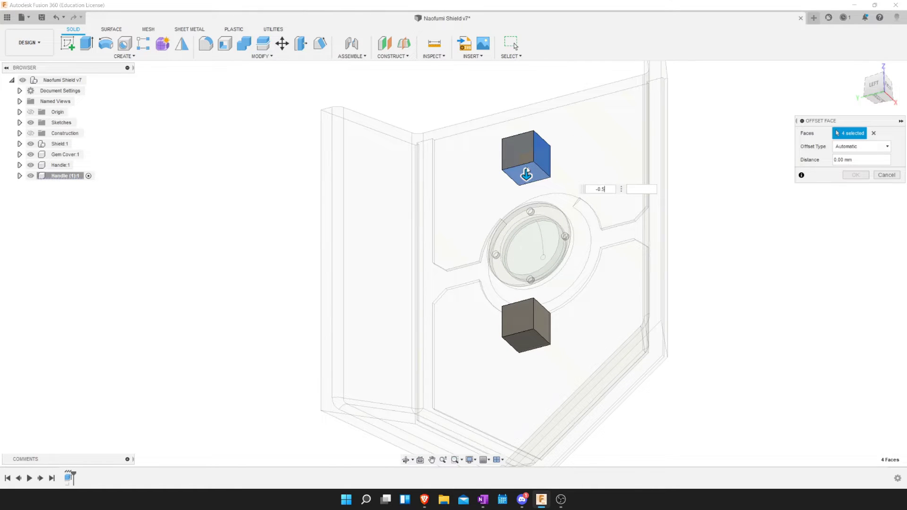
pyautogui.press('Return')
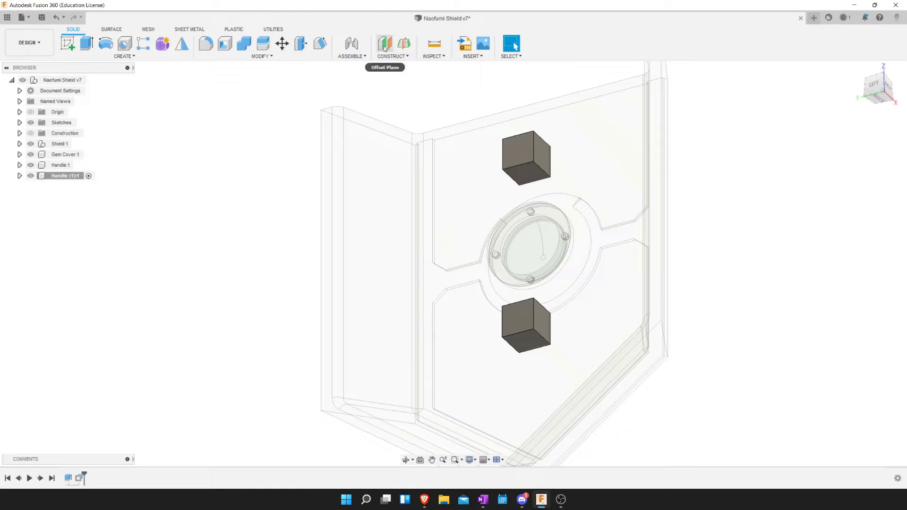
# Offset four faces of the lower block by -0.5 mm with Press Pull.
pyautogui.press('q')
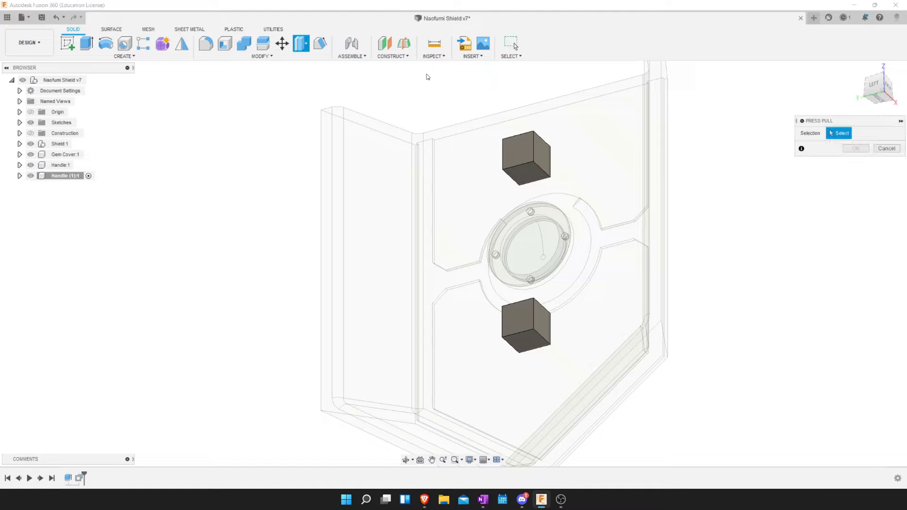
pyautogui.keyDown('shift'); pyautogui.moveTo(562, 307); pyautogui.dragTo(548, 314, button='middle'); pyautogui.keyUp('shift')
pyautogui.click(546, 317)
pyautogui.click(530, 352)
pyautogui.moveTo(530, 352)
pyautogui.keyDown('shift'); pyautogui.mouseDown(button='middle')
pyautogui.moveTo(552, 366)
pyautogui.moveTo(520, 345)
pyautogui.mouseUp(button='middle'); pyautogui.keyUp('shift')
pyautogui.click(505, 331)
pyautogui.click(518, 316)
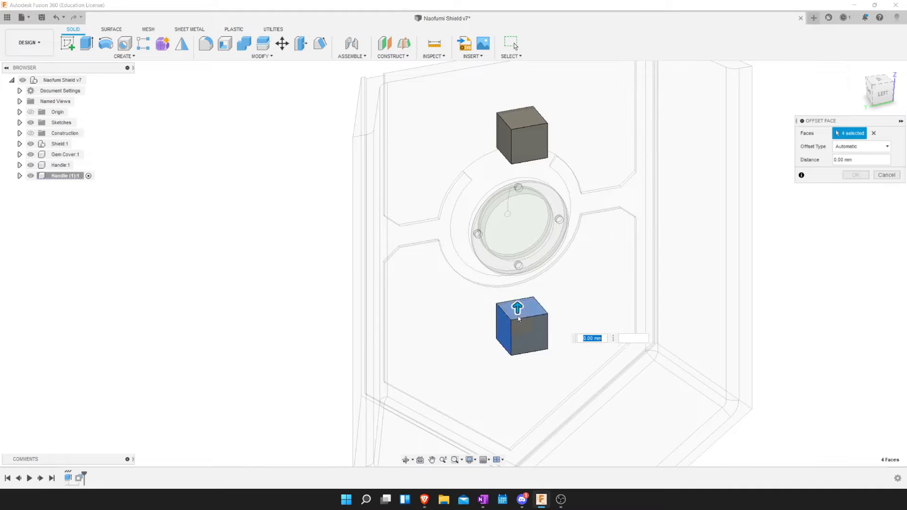
pyautogui.write('-0.5')
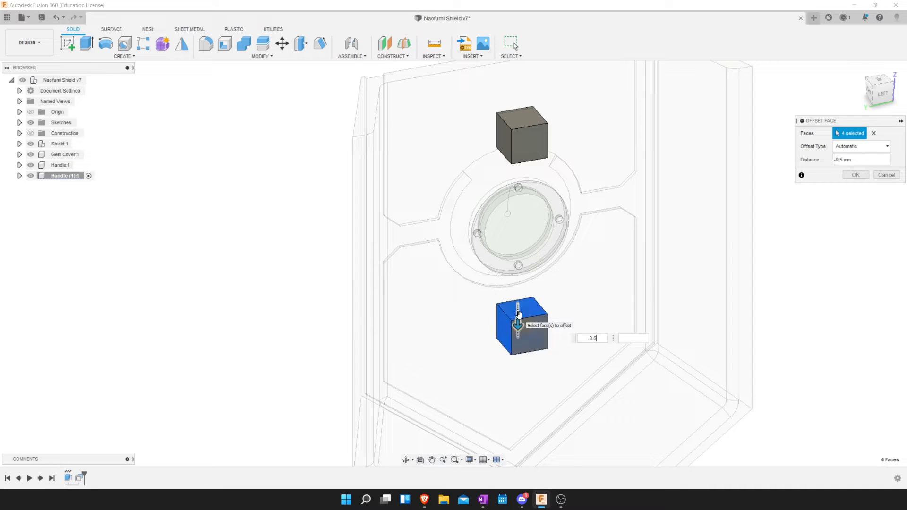
pyautogui.press('Return')
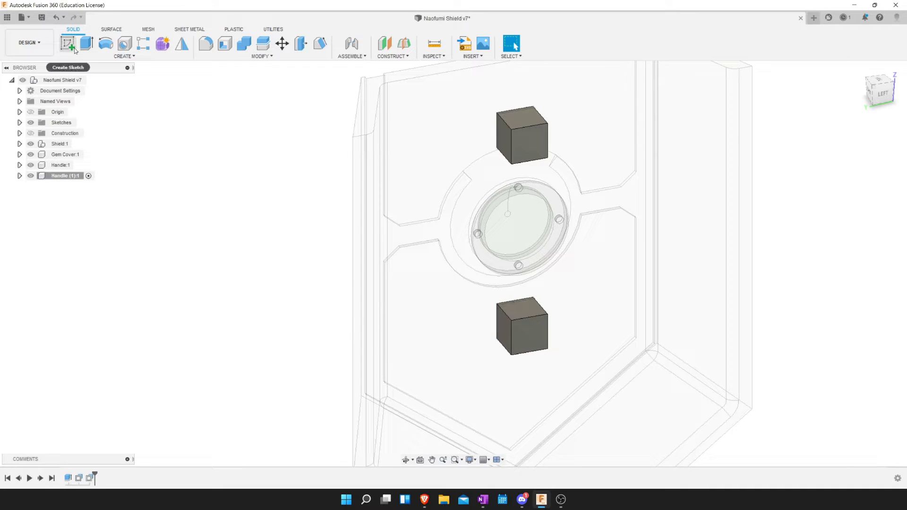
# Start a sketch on the upper block's face and project both square faces into it.
pyautogui.click(67, 44)
pyautogui.click(531, 151)
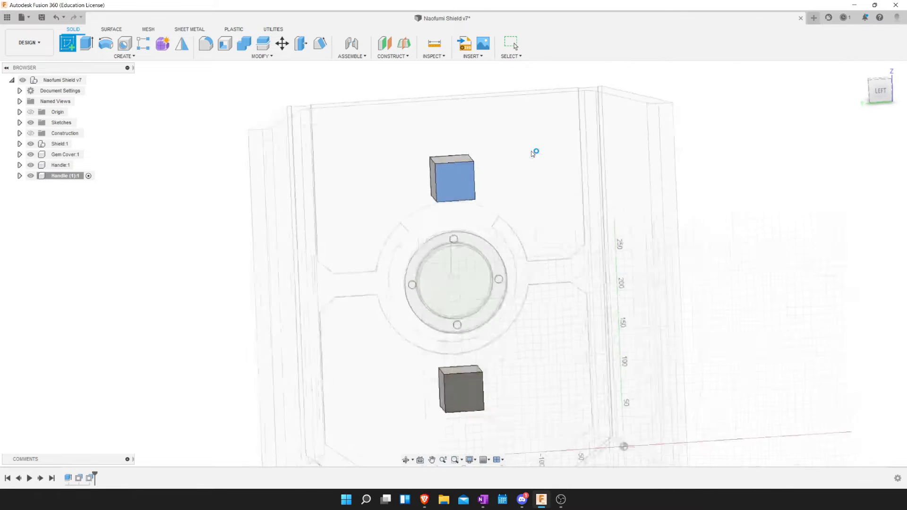
pyautogui.moveTo(504, 409)
pyautogui.mouseDown(button='middle')
pyautogui.moveTo(504, 296)
pyautogui.moveTo(528, 245)
pyautogui.mouseUp(button='middle')
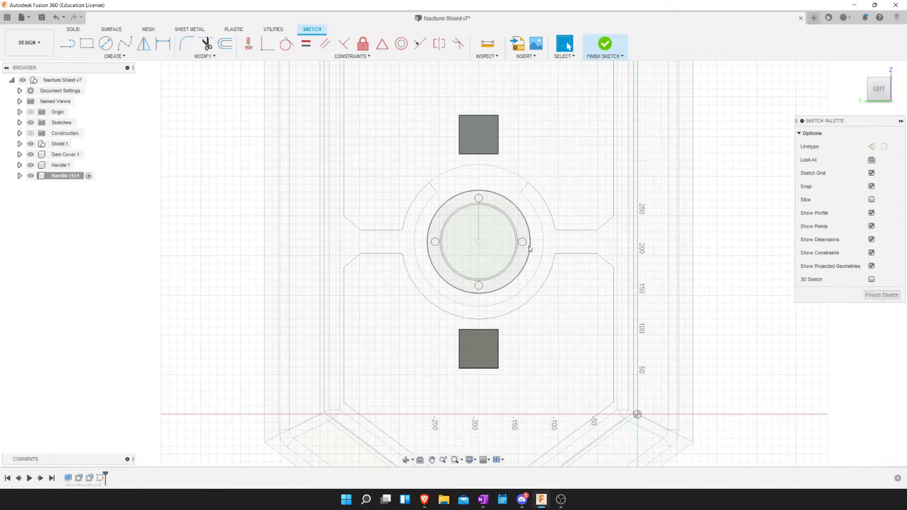
pyautogui.write('sproject')
pyautogui.press('Return')
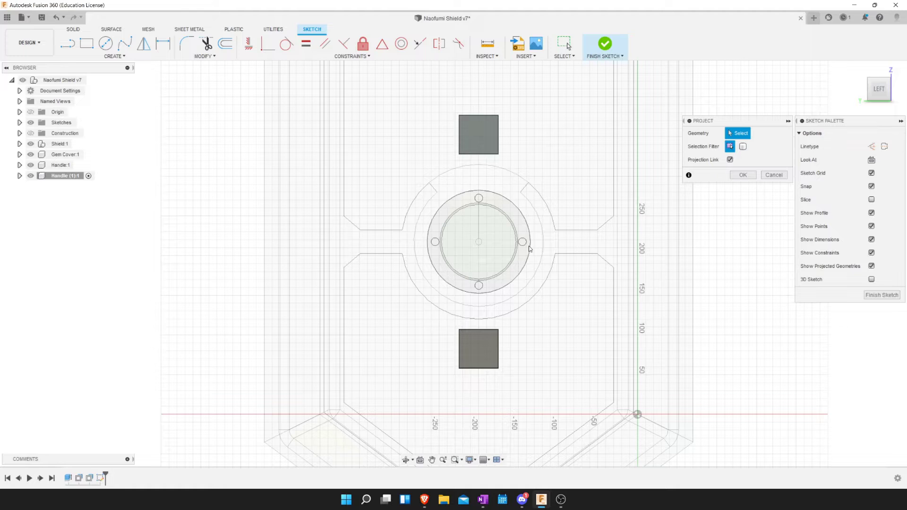
pyautogui.click(478, 135)
pyautogui.click(481, 335)
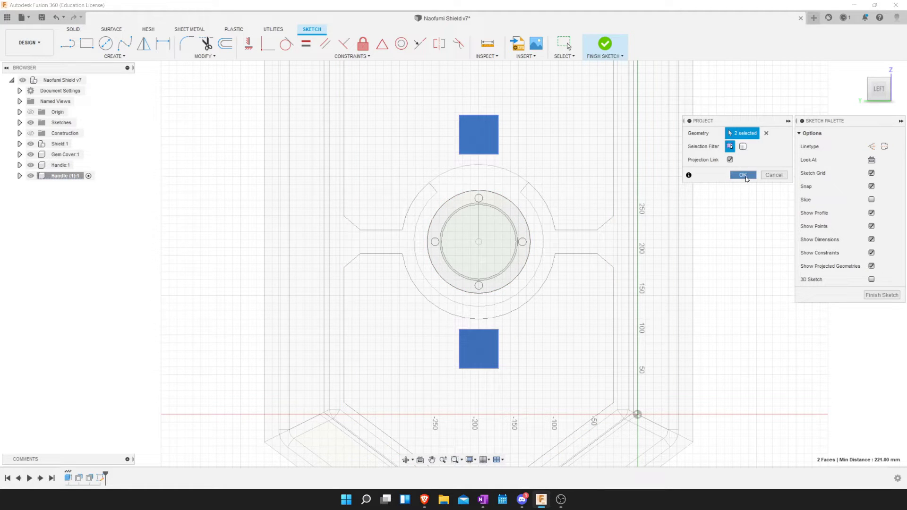
pyautogui.click(743, 175)
# Draw a rectangle from the top square's corner to the bottom square's opposite corner and finish the sketch.
pyautogui.click(86, 44)
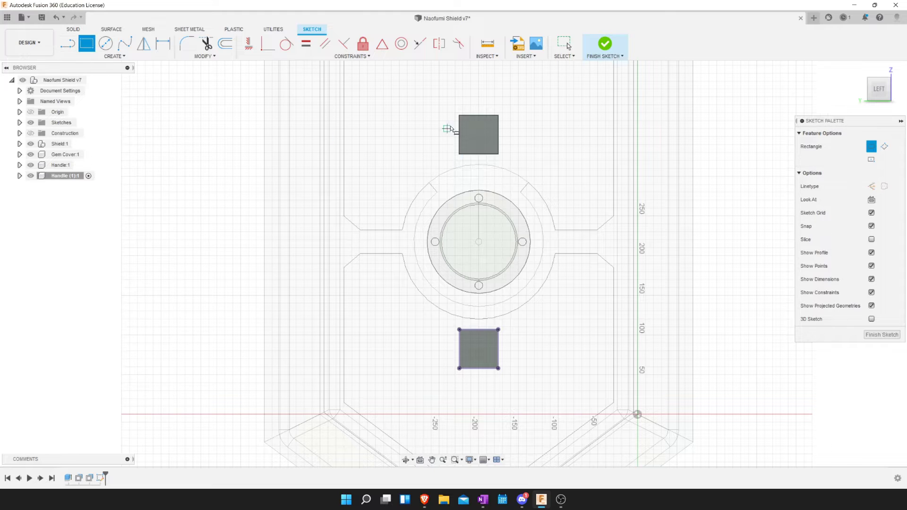
pyautogui.click(459, 115)
pyautogui.click(499, 369)
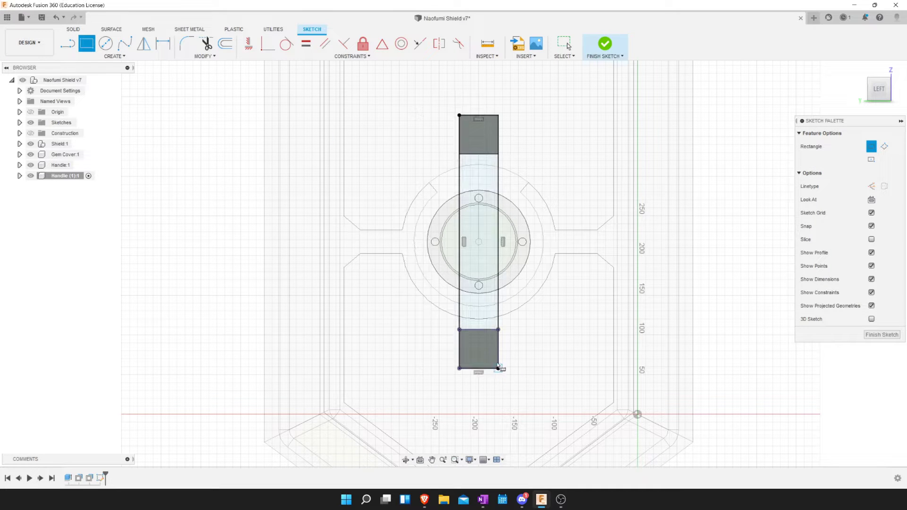
pyautogui.click(610, 46)
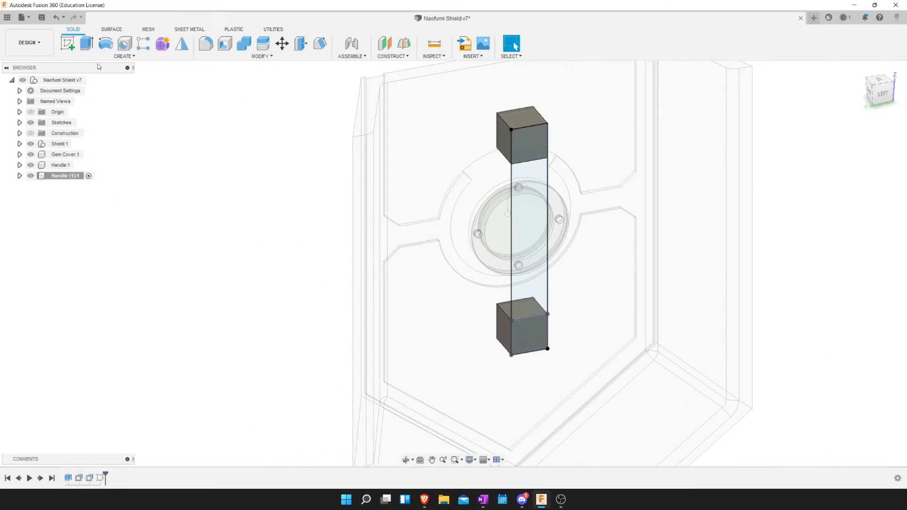
pyautogui.click(92, 49)
# Extrude the middle strip and both square profiles 50 mm with Join, forming one C-shaped handle.
pyautogui.click(517, 201)
pyautogui.click(526, 150)
pyautogui.click(526, 333)
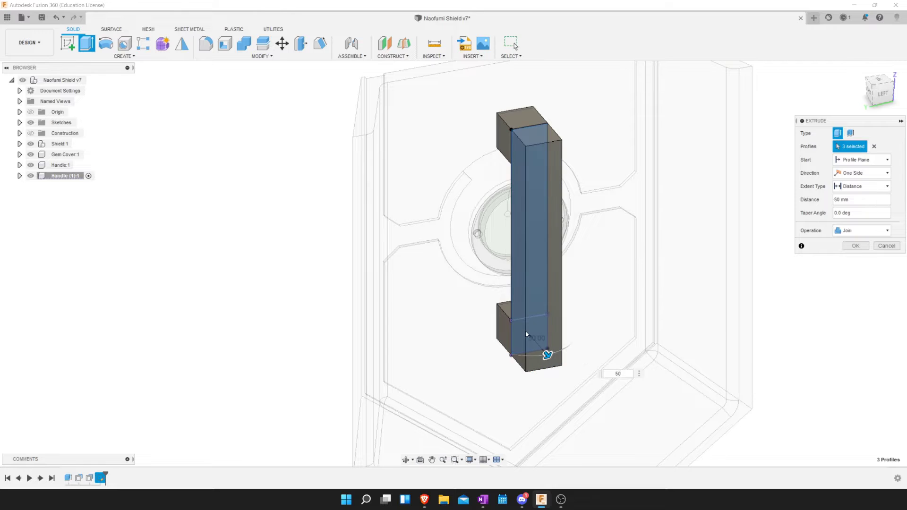
pyautogui.press('Return')
pyautogui.scroll(2, 503, 256)
pyautogui.scroll(3, 494, 261)
pyautogui.scroll(-5, 494, 260)
pyautogui.moveTo(493, 260)
pyautogui.keyDown('shift'); pyautogui.mouseDown(button='middle')
pyautogui.moveTo(613, 236)
pyautogui.moveTo(536, 262)
pyautogui.moveTo(518, 254)
pyautogui.moveTo(571, 258)
pyautogui.moveTo(541, 259)
pyautogui.moveTo(562, 267)
pyautogui.moveTo(431, 240)
pyautogui.moveTo(393, 251)
pyautogui.moveTo(490, 283)
pyautogui.moveTo(570, 220)
pyautogui.mouseUp(button='middle'); pyautogui.keyUp('shift')
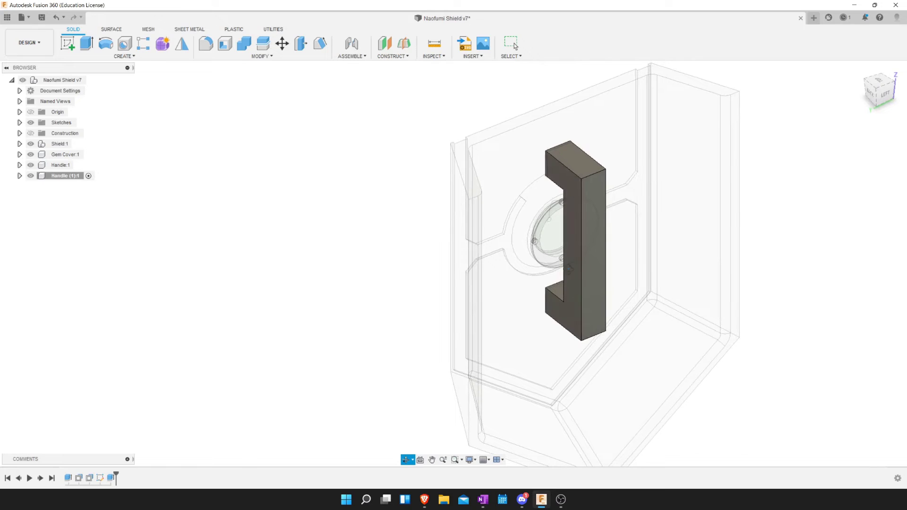
# Fillet eight handle edges, top, vertical and bottom, with a 5 mm radius.
pyautogui.press('f')
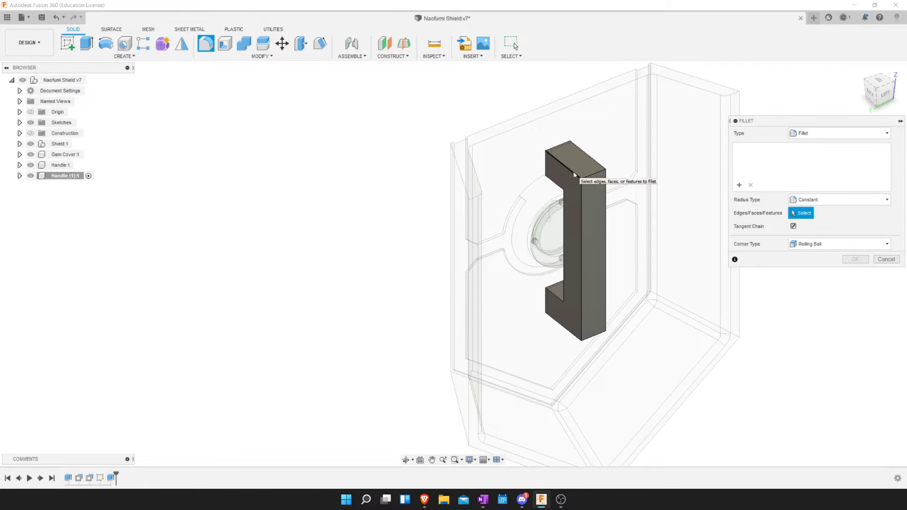
pyautogui.click(575, 174)
pyautogui.click(563, 227)
pyautogui.click(581, 212)
pyautogui.click(606, 199)
pyautogui.click(599, 336)
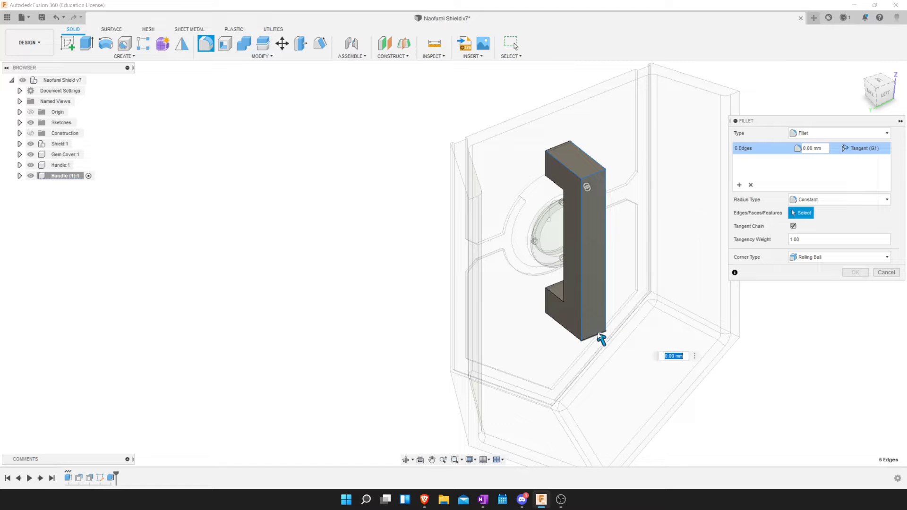
pyautogui.click(572, 339)
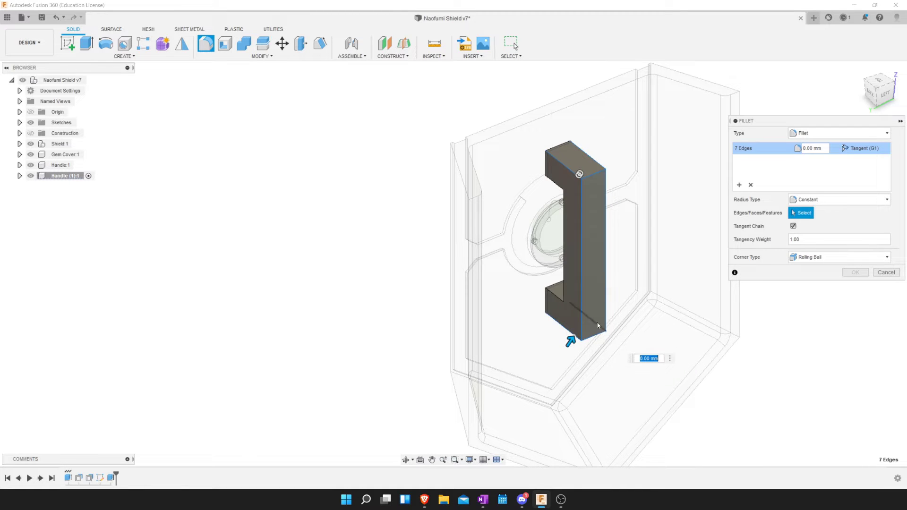
pyautogui.keyDown('shift'); pyautogui.moveTo(598, 325); pyautogui.dragTo(588, 332, button='middle'); pyautogui.keyUp('shift')
pyautogui.click(592, 334)
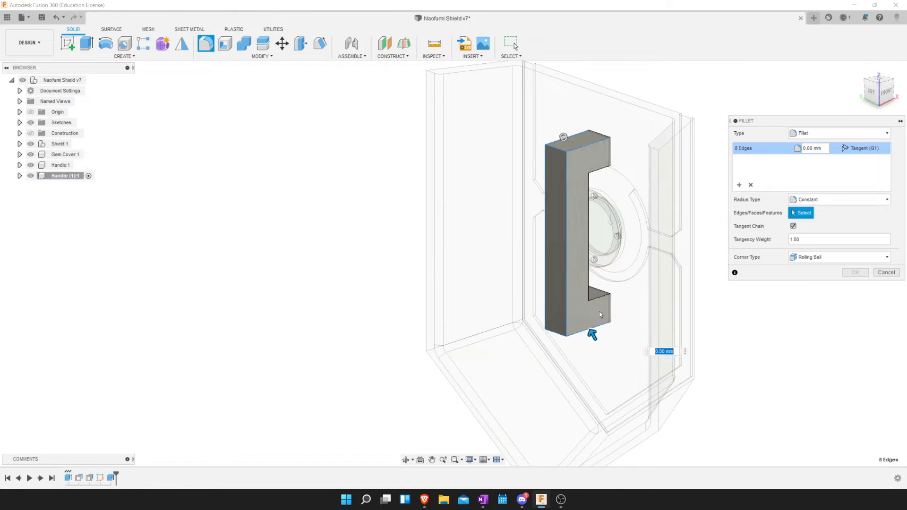
pyautogui.write('5')
pyautogui.press('Return')
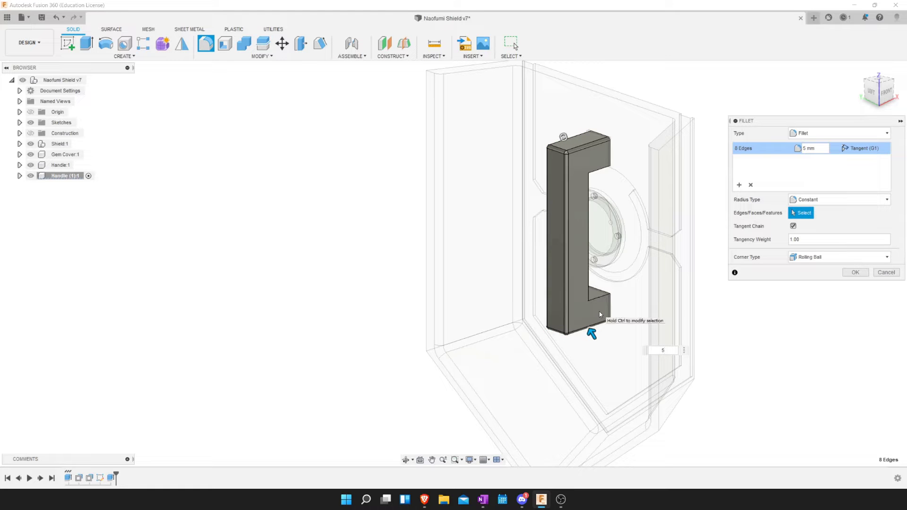
pyautogui.press('Return')
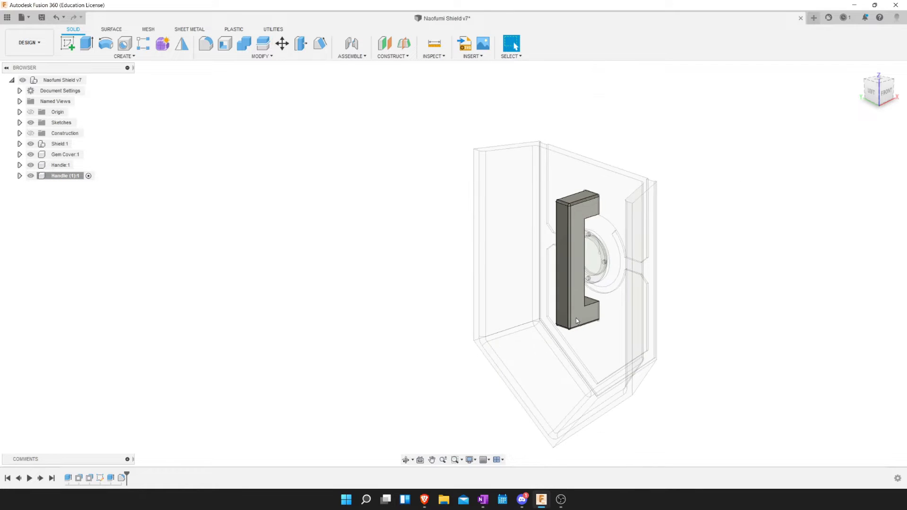
# Inspect the handle from above, then undo the 5 mm edge fillet.
pyautogui.scroll(2, 577, 318)
pyautogui.scroll(3, 583, 211)
pyautogui.moveTo(583, 212)
pyautogui.keyDown('shift'); pyautogui.mouseDown(button='middle')
pyautogui.moveTo(640, 293)
pyautogui.moveTo(662, 255)
pyautogui.moveTo(602, 292)
pyautogui.moveTo(462, 233)
pyautogui.mouseUp(button='middle'); pyautogui.keyUp('shift')
pyautogui.hotkey('ctrl', 'z')
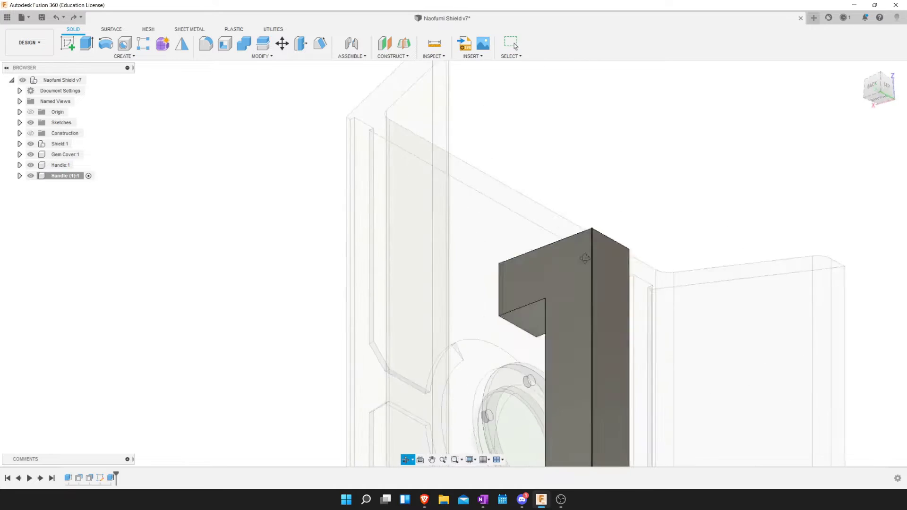
pyautogui.click(83, 45)
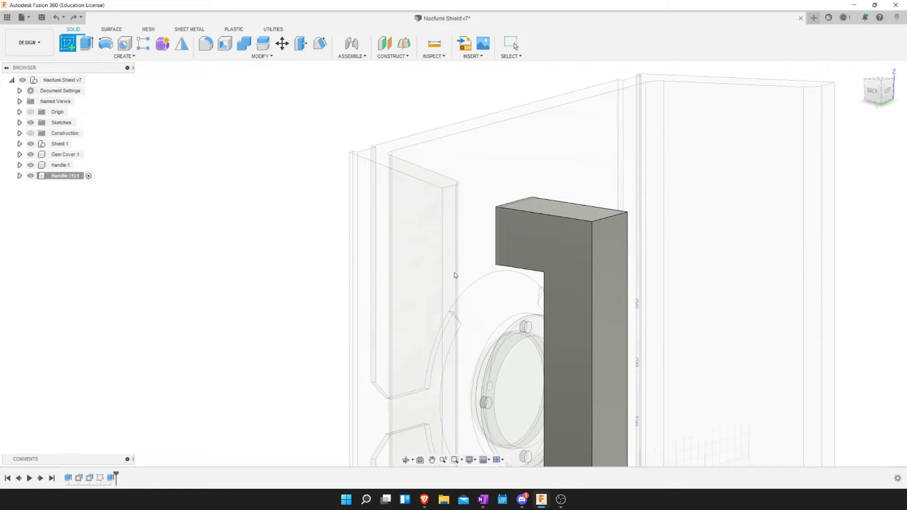
# Sketch on the handle face and offset the C-shaped outline 15 mm inward.
pyautogui.click(557, 288)
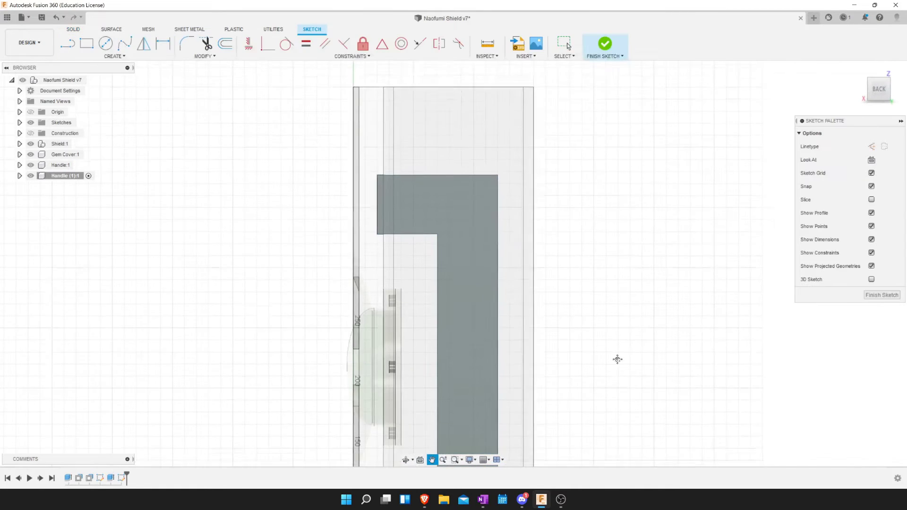
pyautogui.click(233, 49)
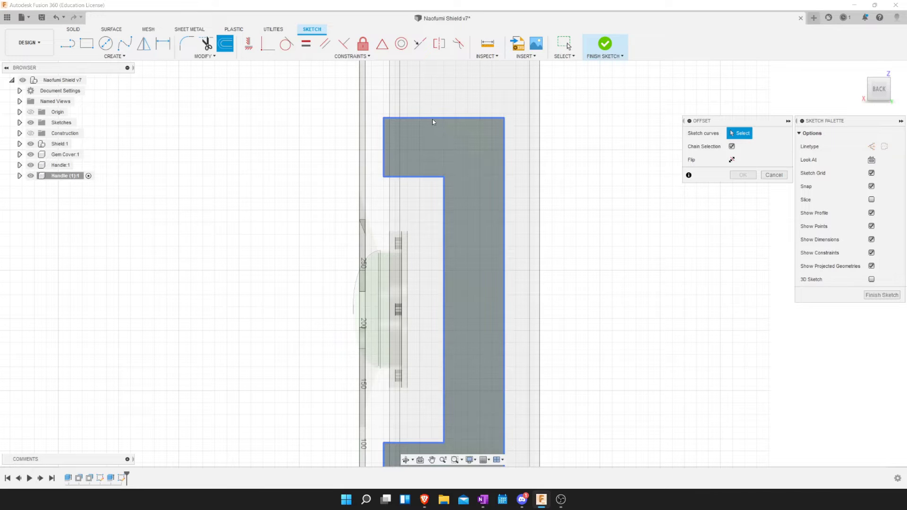
pyautogui.click(433, 118)
pyautogui.moveTo(439, 123); pyautogui.dragTo(439, 136)
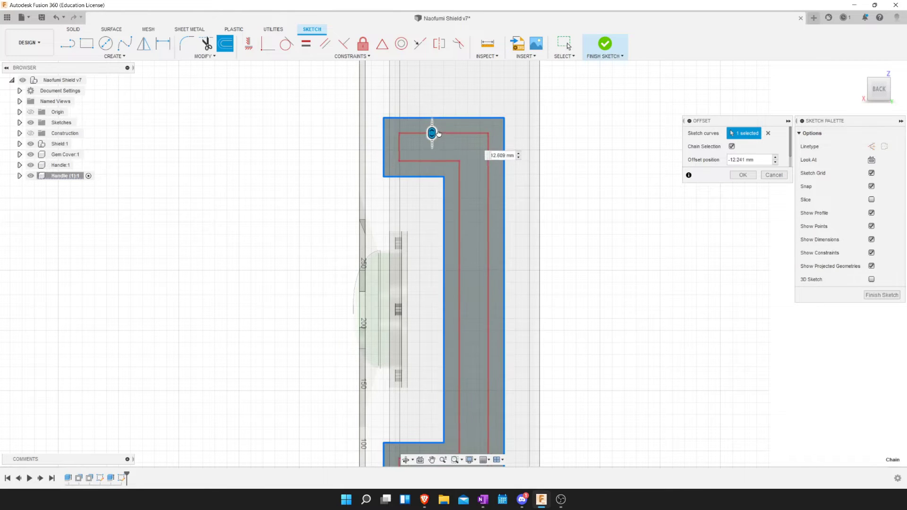
pyautogui.write('15')
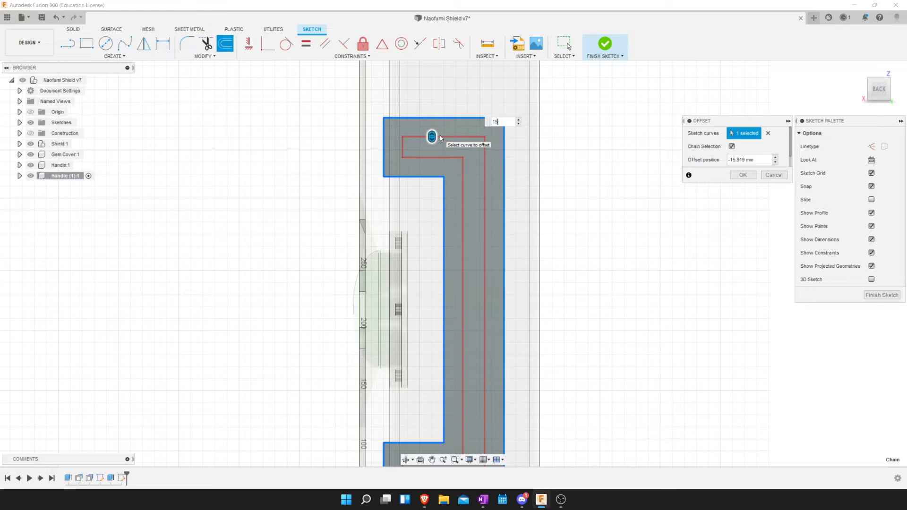
pyautogui.write('-')
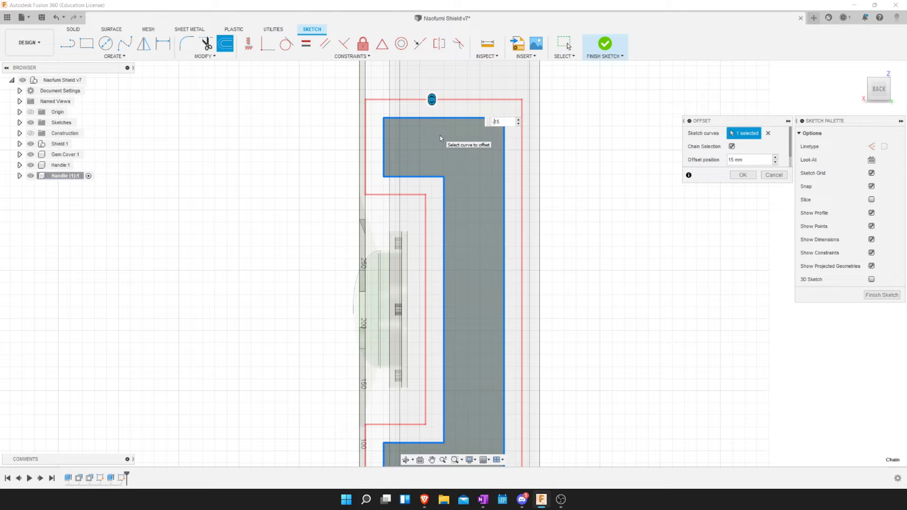
pyautogui.press('Return')
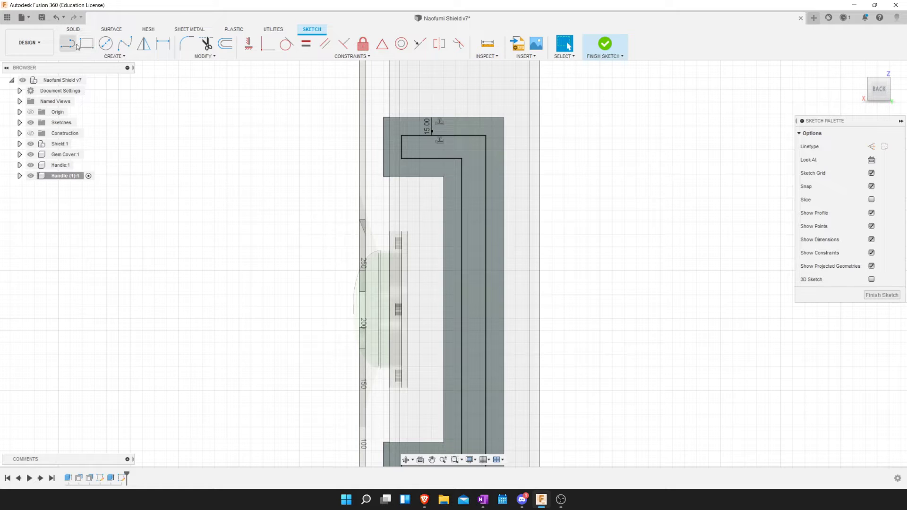
# Draw a corner rectangle down the handle's inner strip from the offset corner.
pyautogui.click(90, 46)
pyautogui.click(462, 161)
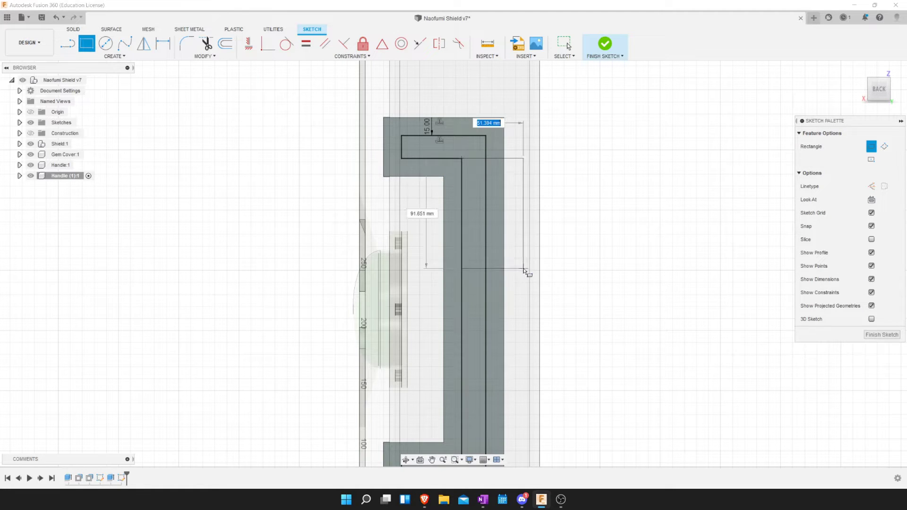
pyautogui.moveTo(523, 270); pyautogui.dragTo(516, 173, button='middle')
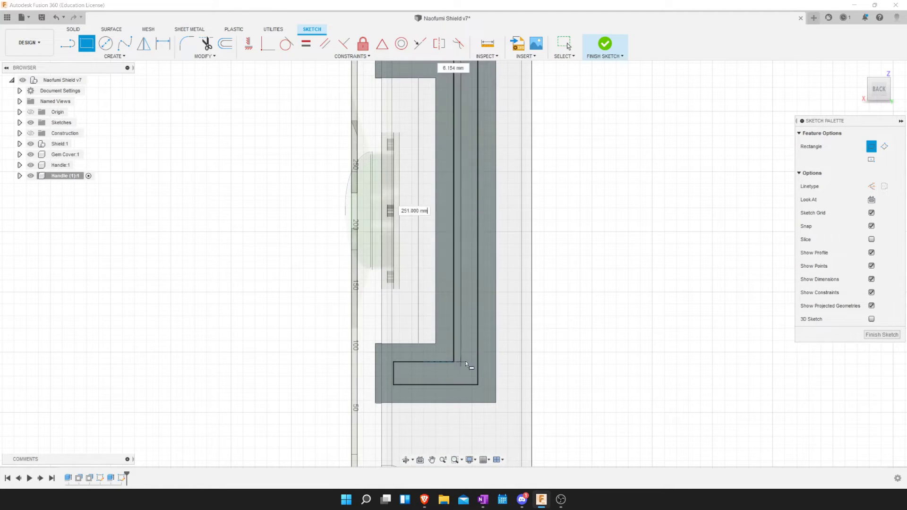
pyautogui.click(477, 362)
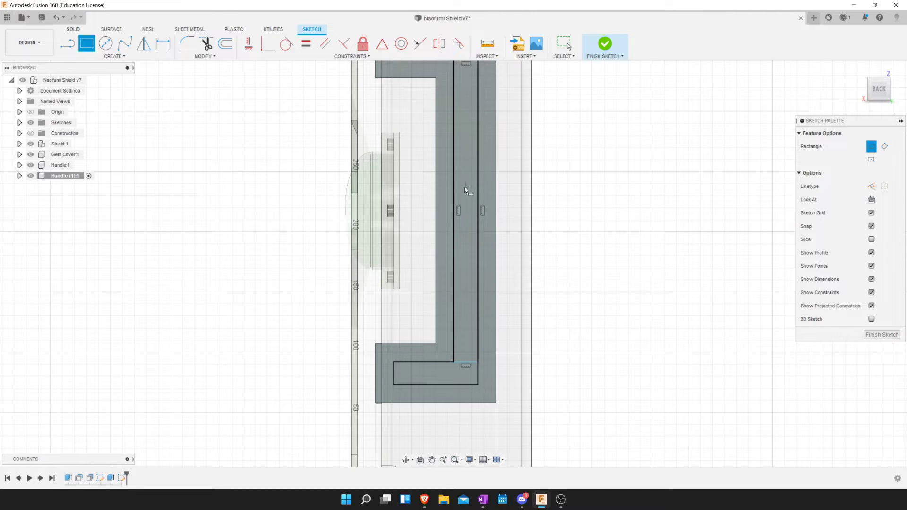
pyautogui.click(452, 211)
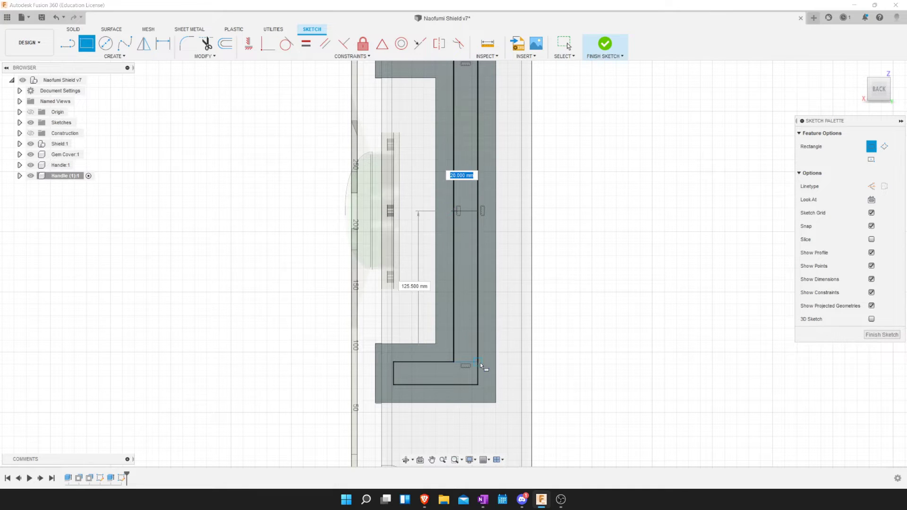
pyautogui.scroll(-2, 516, 358)
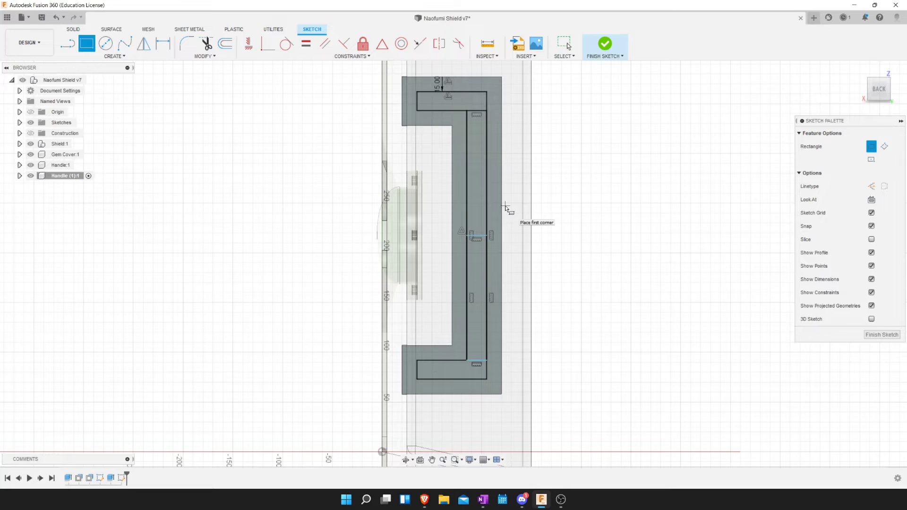
# Add a 20 × 100 mm center rectangle in the middle of the handle strip.
pyautogui.click(115, 57)
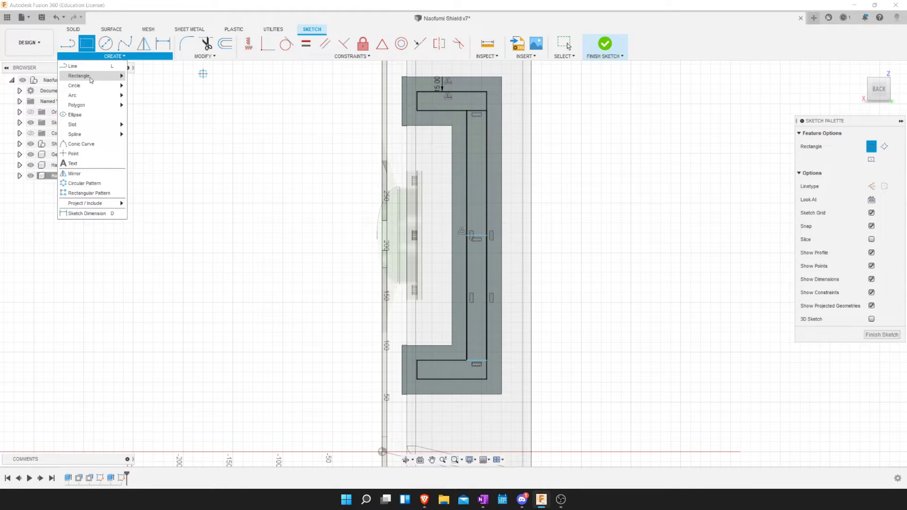
pyautogui.click(152, 96)
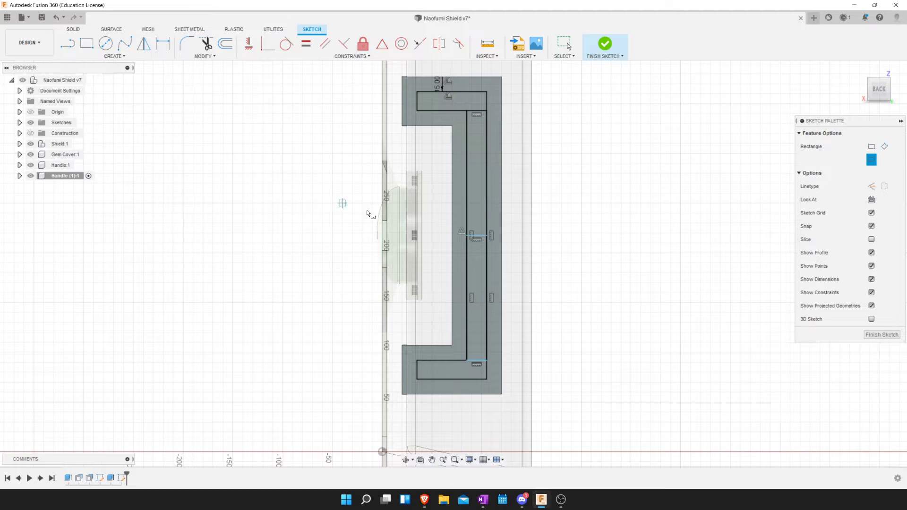
pyautogui.click(477, 235)
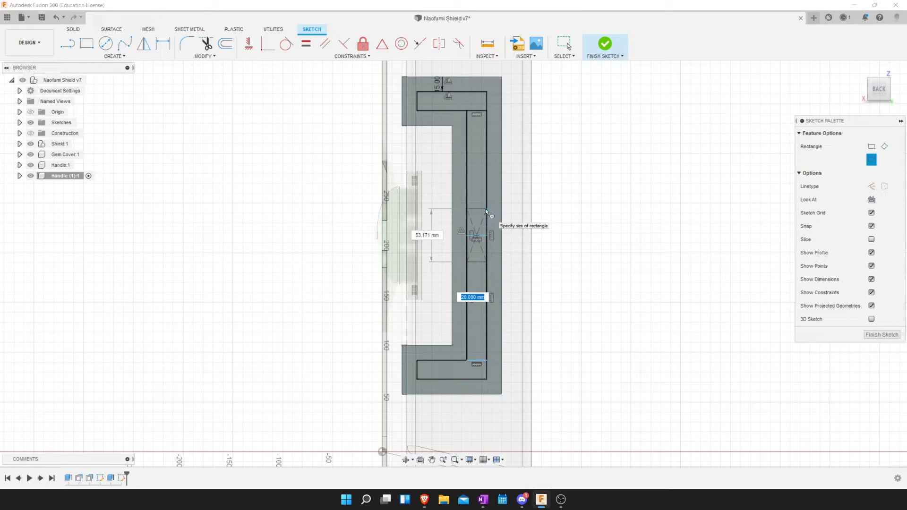
pyautogui.press('Tab')
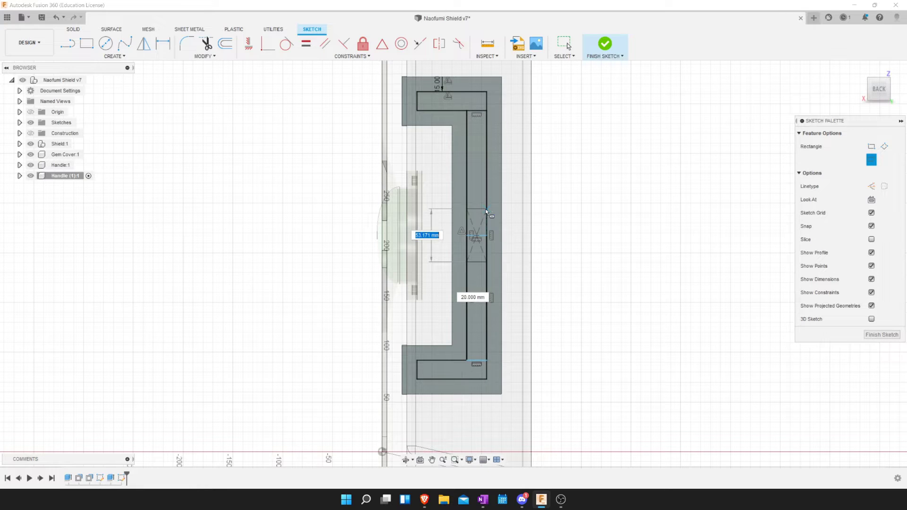
pyautogui.write('100')
pyautogui.press('Tab')
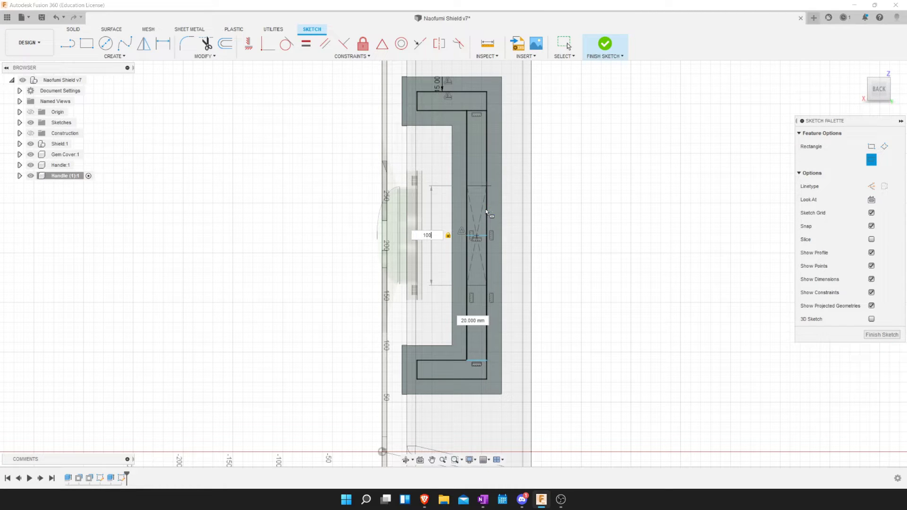
pyautogui.press('Return')
# Measure the gap between the strip line and the rectangle's top, then finish the sketch.
pyautogui.click(487, 44)
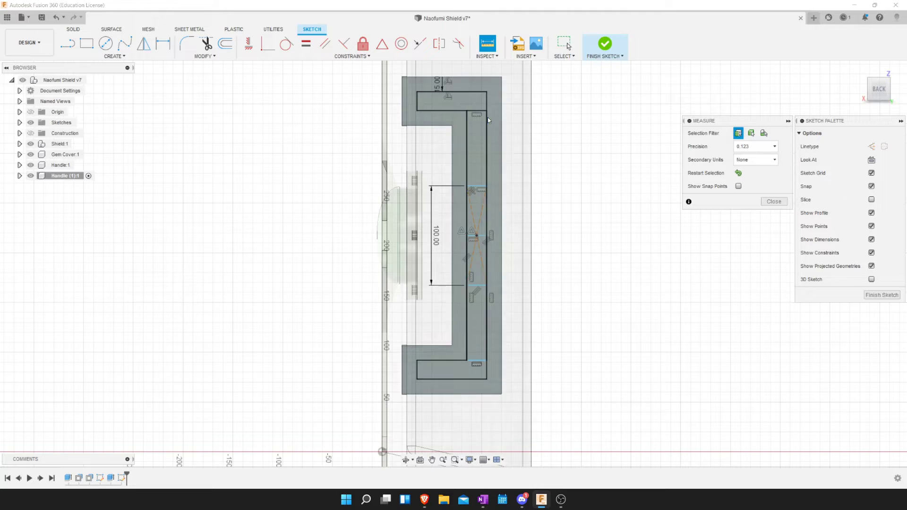
pyautogui.click(480, 111)
pyautogui.click(481, 186)
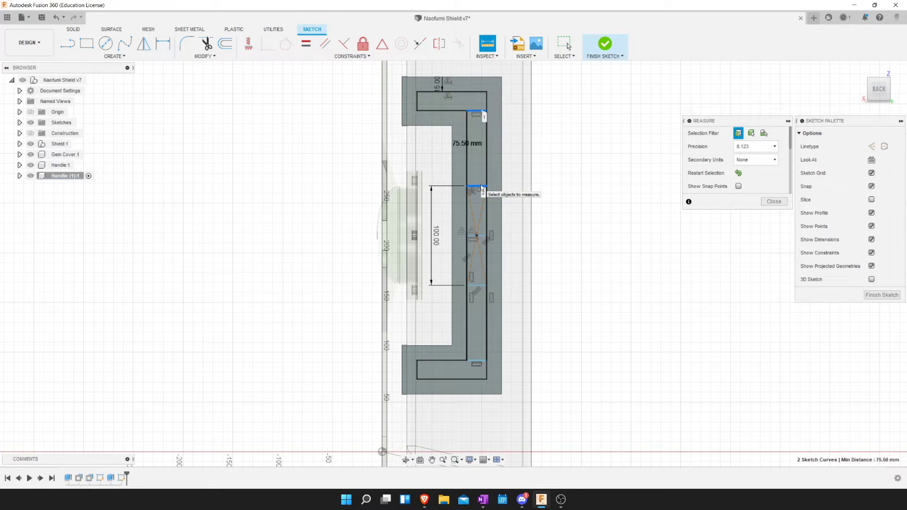
pyautogui.press('Escape')
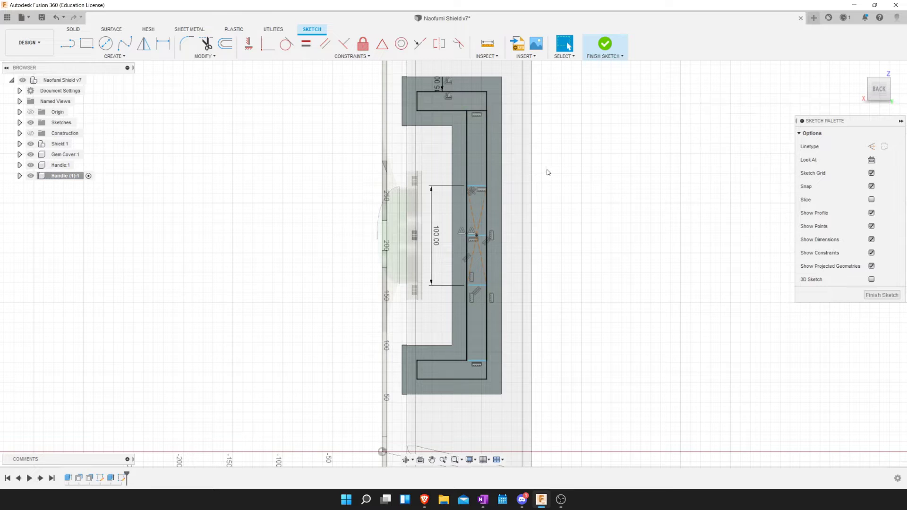
pyautogui.click(605, 45)
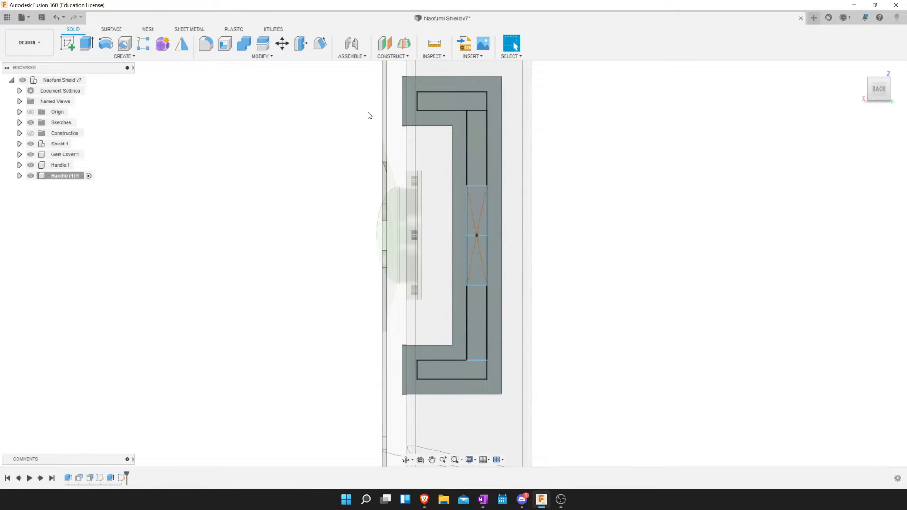
# Begin an extrusion on one profile, then cancel it to view the handle in 3D.
pyautogui.press('e')
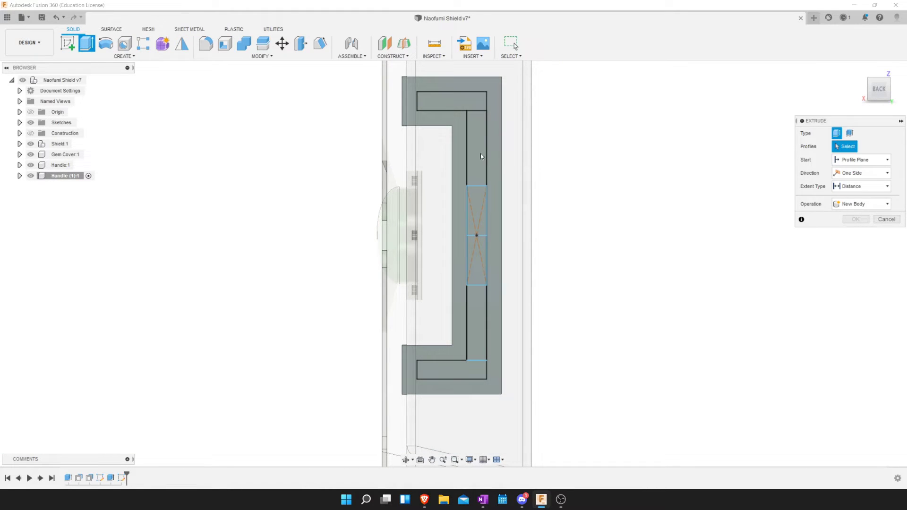
pyautogui.click(481, 153)
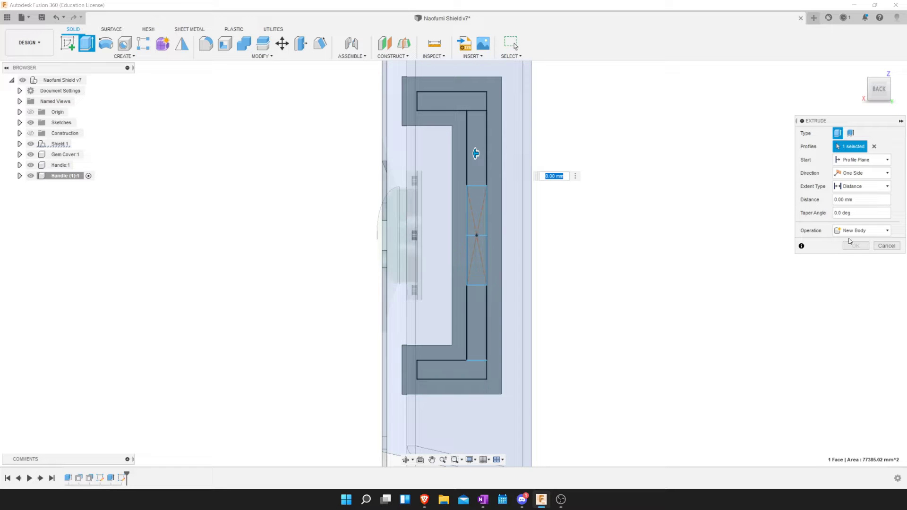
pyautogui.click(882, 246)
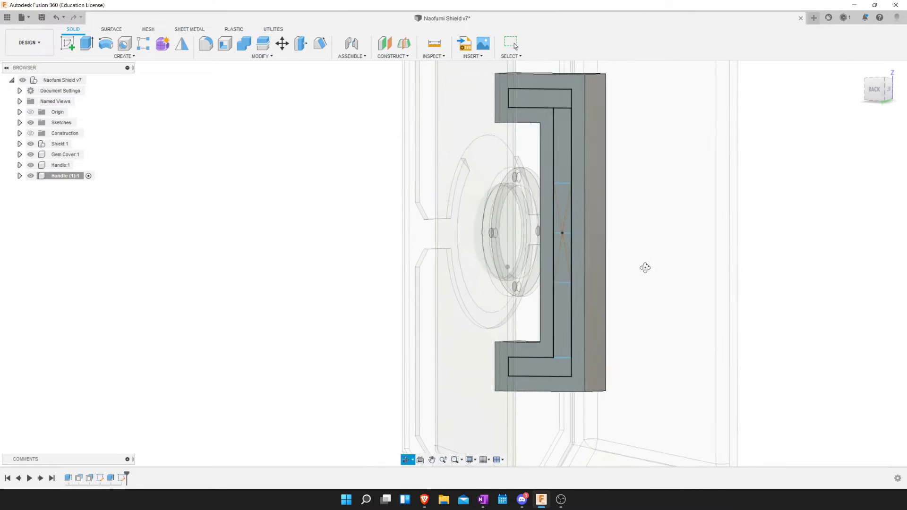
# Cut the upper and lower slot profiles 70 mm deep into the handle.
pyautogui.click(86, 44)
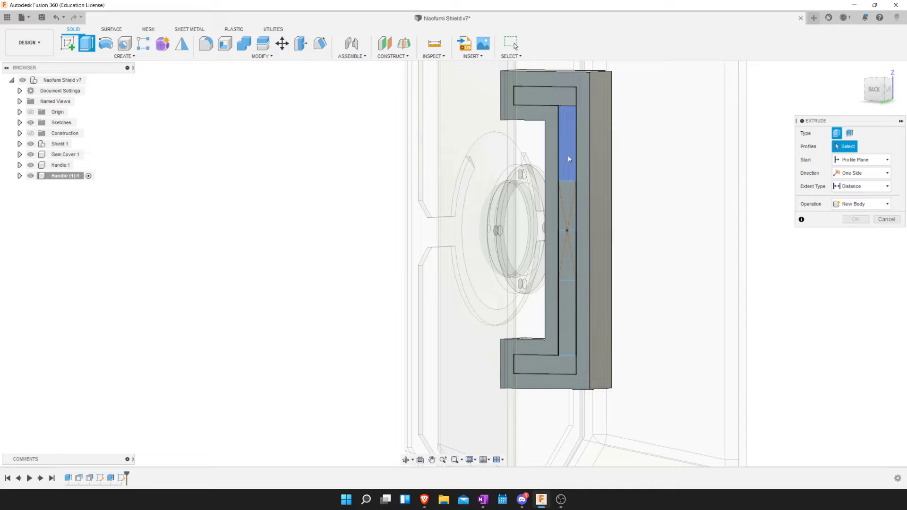
pyautogui.click(567, 142)
pyautogui.click(568, 287)
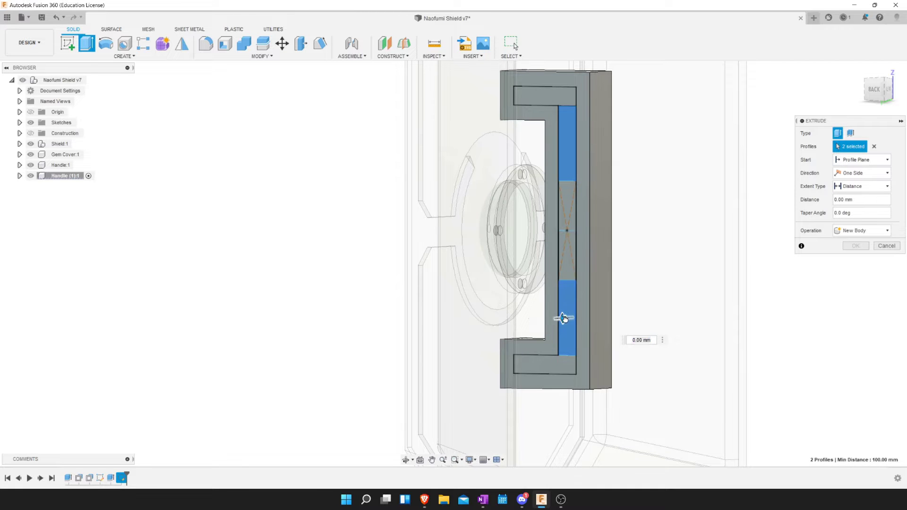
pyautogui.moveTo(567, 309); pyautogui.dragTo(649, 327)
pyautogui.keyDown('shift'); pyautogui.moveTo(649, 326); pyautogui.dragTo(906, 270, button='middle'); pyautogui.keyUp('shift')
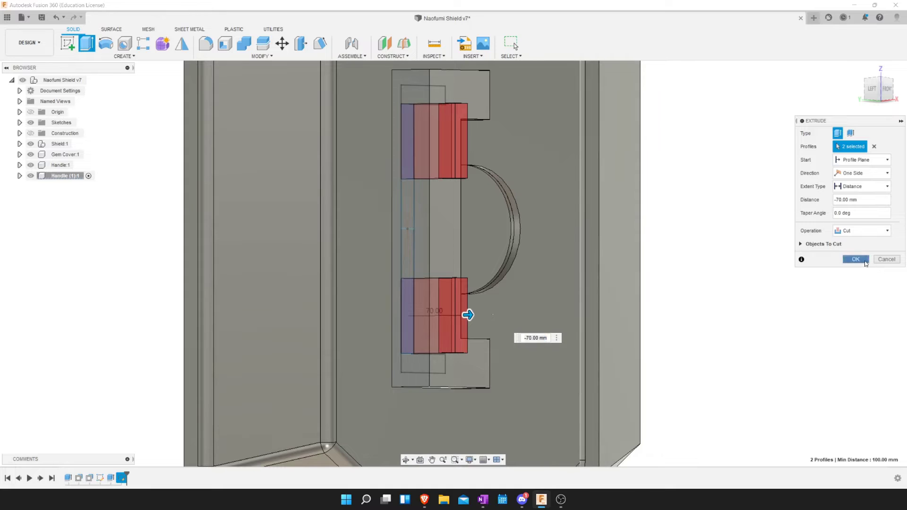
pyautogui.click(865, 262)
pyautogui.press('f')
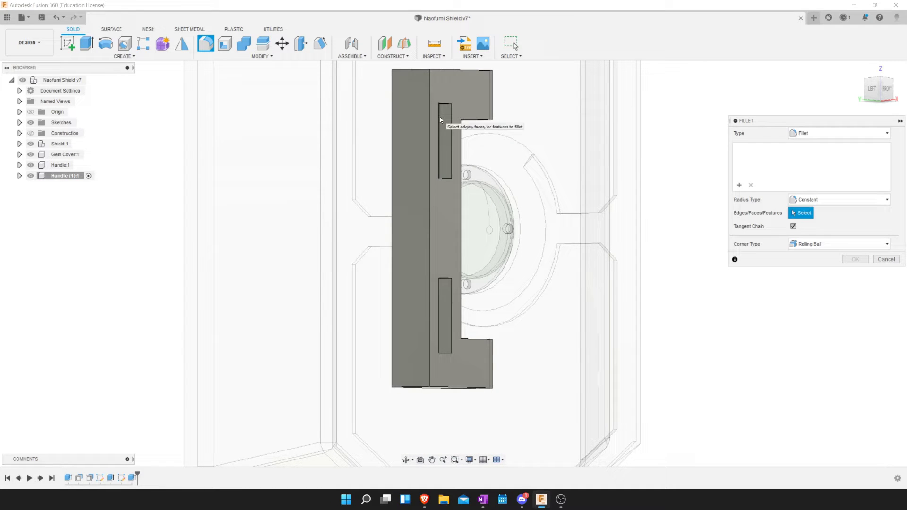
# Cancel the pending fillet and save a new version of the design.
pyautogui.moveTo(413, 217)
pyautogui.keyDown('shift'); pyautogui.mouseDown(button='middle')
pyautogui.moveTo(490, 269)
pyautogui.moveTo(537, 214)
pyautogui.moveTo(906, 266)
pyautogui.mouseUp(button='middle'); pyautogui.keyUp('shift')
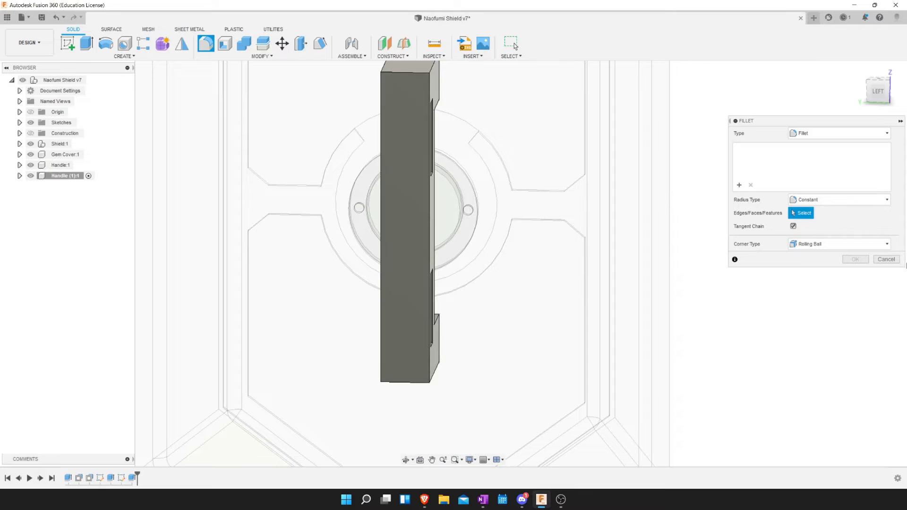
pyautogui.click(886, 259)
pyautogui.scroll(3, 446, 249)
pyautogui.scroll(-4, 446, 250)
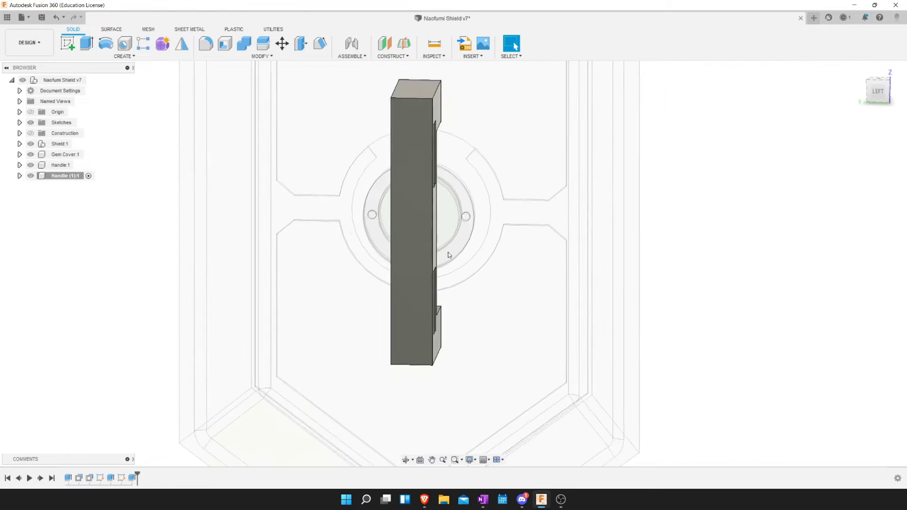
pyautogui.scroll(-2, 448, 252)
pyautogui.hotkey('ctrl', 's')
pyautogui.click(448, 271)
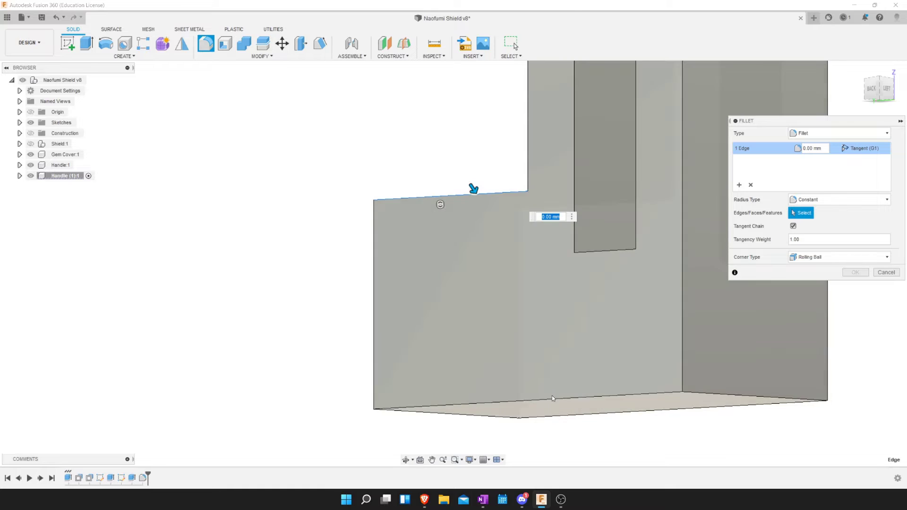
# Round the handle's bottom and inner edges with 5 mm fillets, then hide Handle (1):1.
pyautogui.click(553, 401)
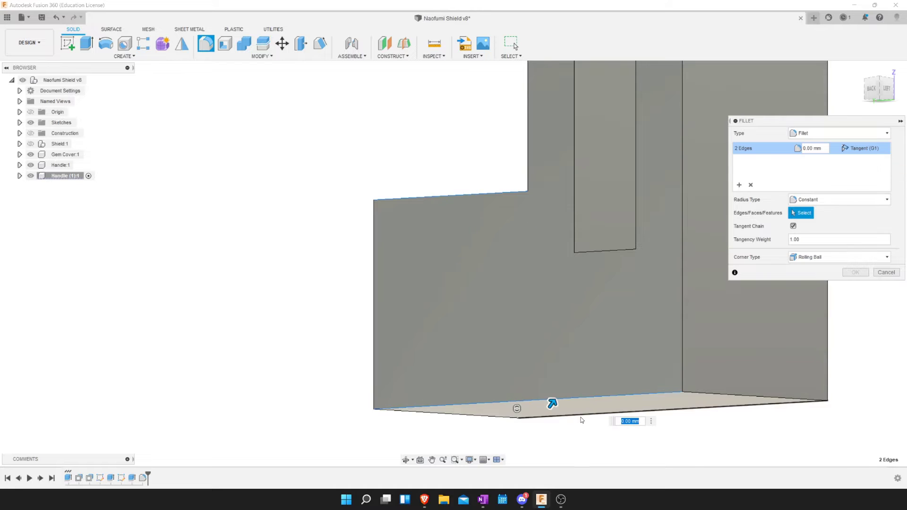
pyautogui.click(545, 207)
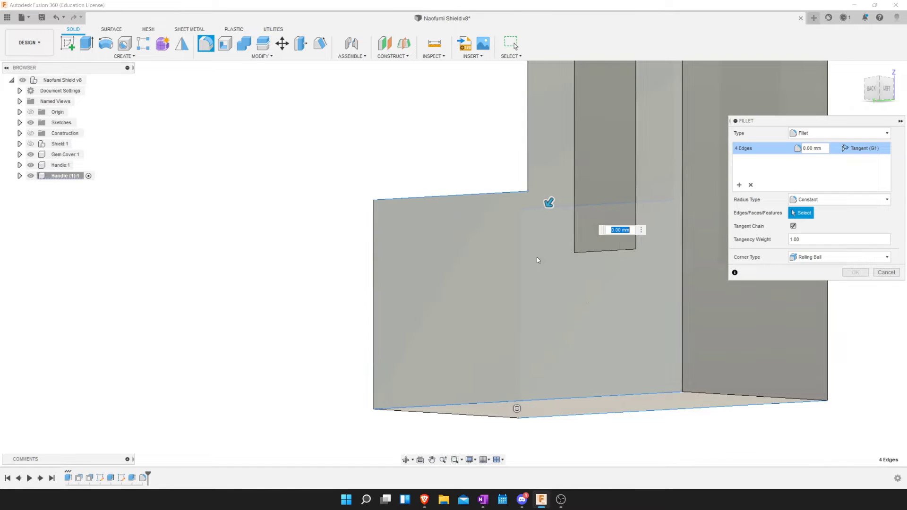
pyautogui.keyDown('shift'); pyautogui.moveTo(682, 298); pyautogui.dragTo(555, 368, button='middle'); pyautogui.keyUp('shift')
pyautogui.write('5')
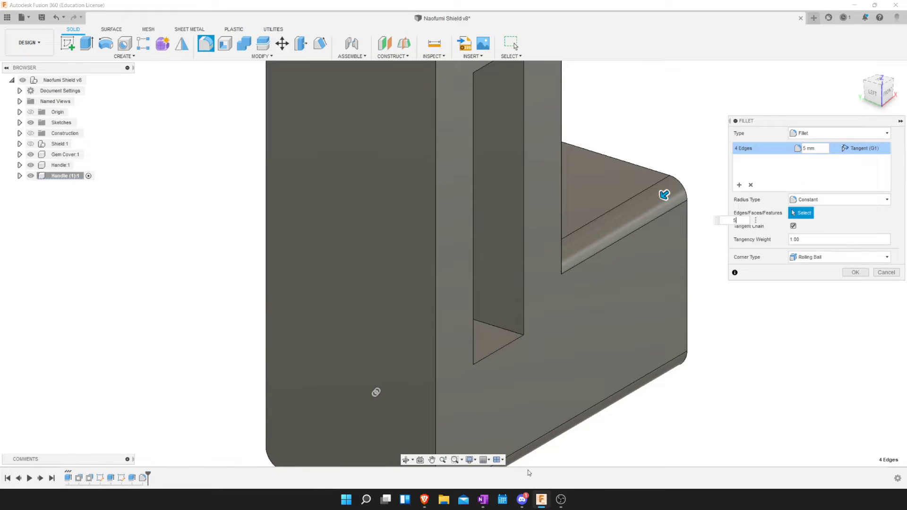
pyautogui.press('Return')
pyautogui.click(37, 175)
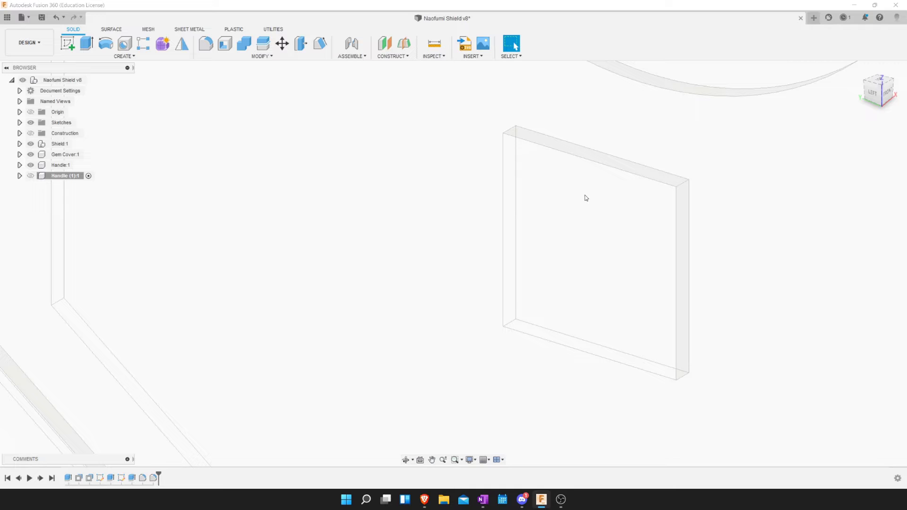
# Fillet the flat plate's four corner edges at 5 mm.
pyautogui.press('f')
pyautogui.click(514, 133)
pyautogui.click(511, 319)
pyautogui.click(683, 379)
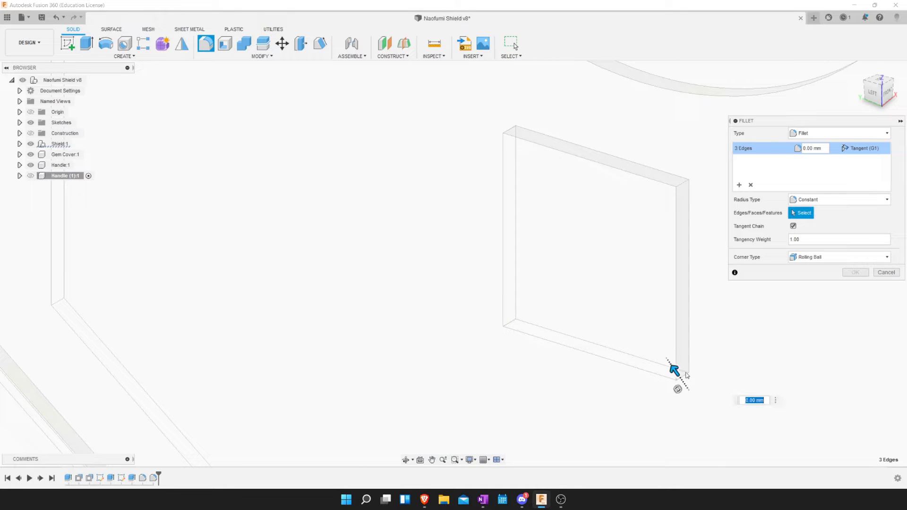
pyautogui.click(684, 187)
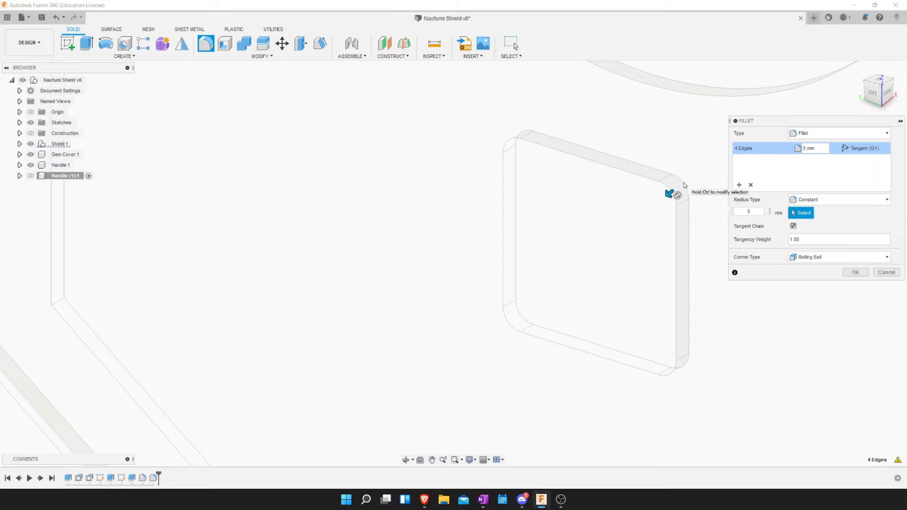
pyautogui.press('Return')
# View the whole shield and make Handle (1):1 visible again.
pyautogui.scroll(-3, 572, 331)
pyautogui.scroll(-3, 573, 333)
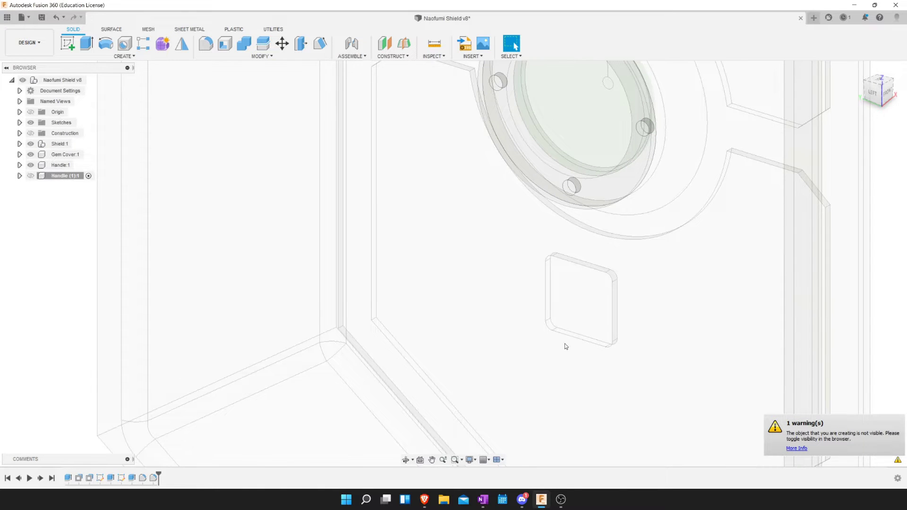
pyautogui.moveTo(559, 366)
pyautogui.keyDown('shift'); pyautogui.mouseDown(button='middle')
pyautogui.moveTo(595, 345)
pyautogui.moveTo(613, 352)
pyautogui.mouseUp(button='middle'); pyautogui.keyUp('shift')
pyautogui.click(30, 176)
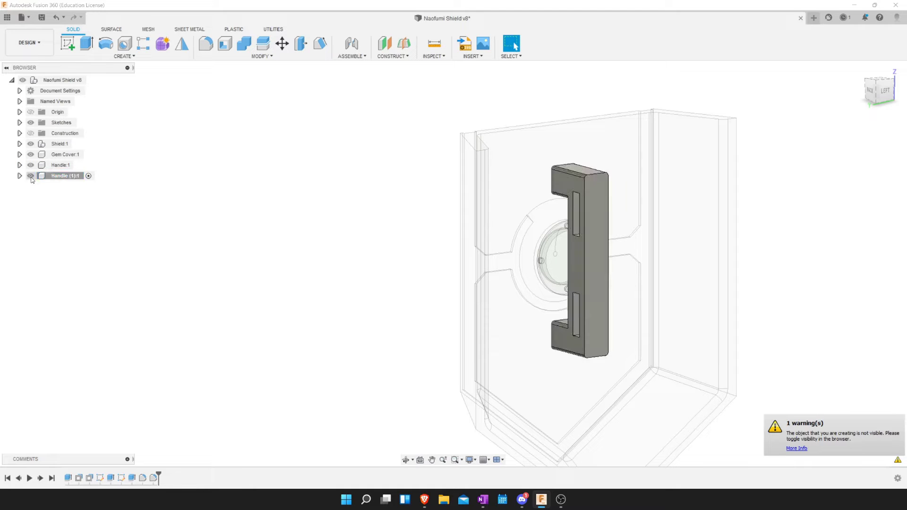
# Delete the original Handle:1 component from the Browser, confirming the deletion warning.
pyautogui.click(30, 165)
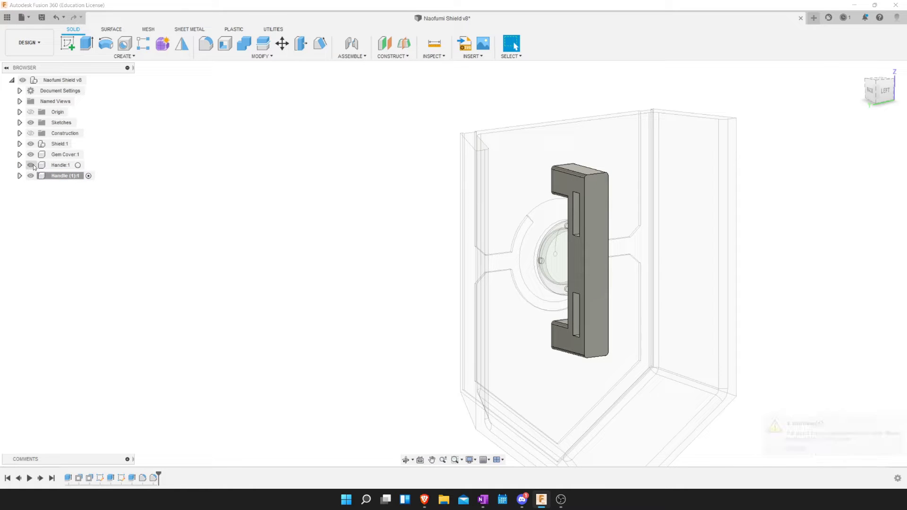
pyautogui.rightClick(56, 168)
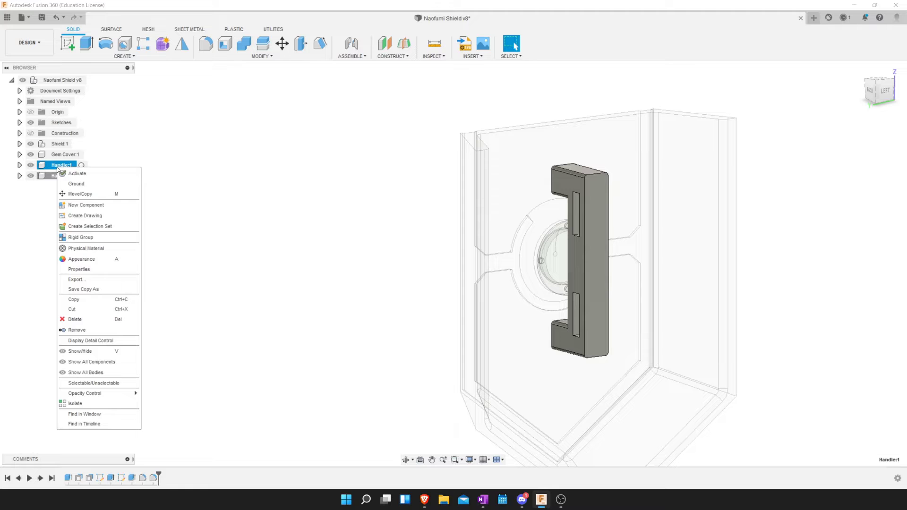
pyautogui.click(87, 319)
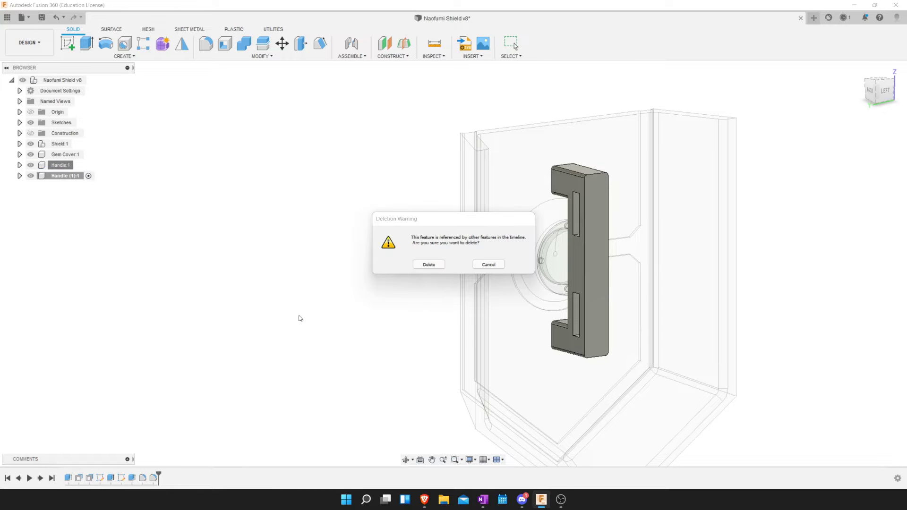
pyautogui.click(429, 264)
pyautogui.moveTo(447, 284)
pyautogui.keyDown('shift'); pyautogui.mouseDown(button='middle')
pyautogui.moveTo(506, 279)
pyautogui.moveTo(590, 302)
pyautogui.mouseUp(button='middle'); pyautogui.keyUp('shift')
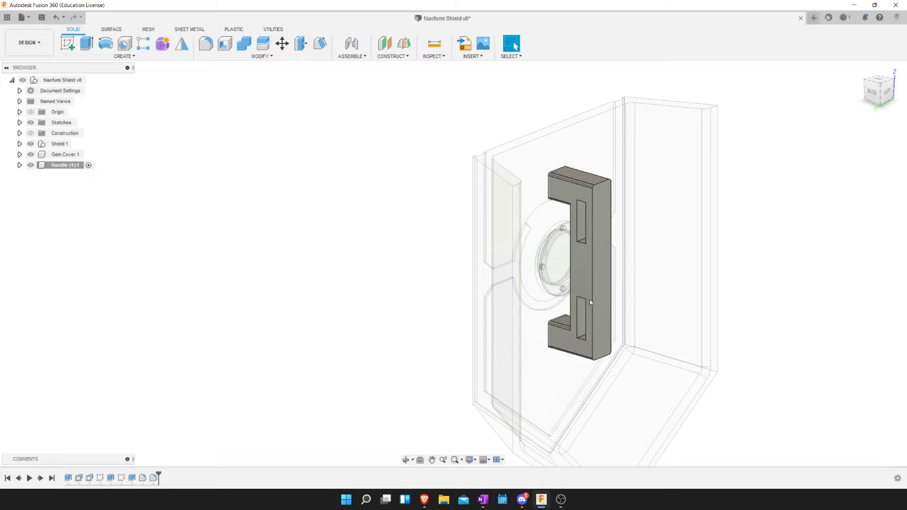
pyautogui.scroll(-3, 589, 300)
pyautogui.scroll(3, 611, 222)
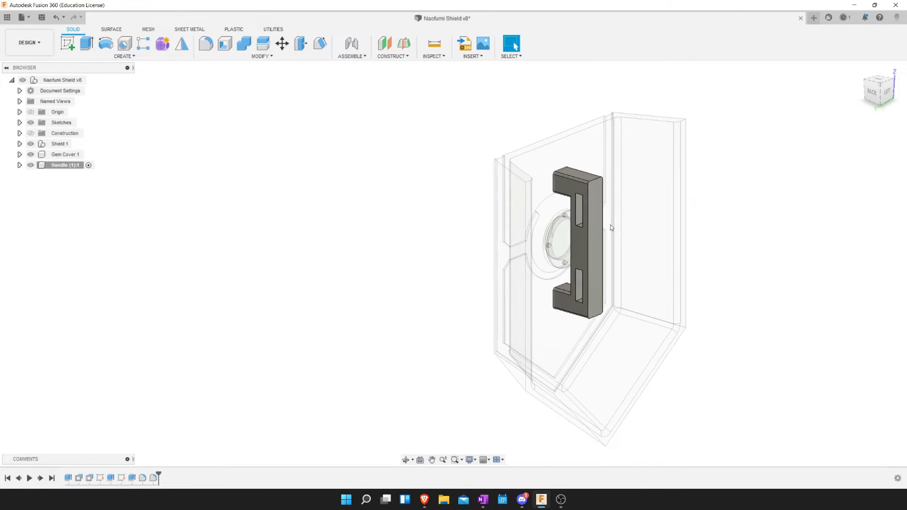
# Fillet the handle's two long vertical edges at 5 mm.
pyautogui.scroll(2, 611, 225)
pyautogui.scroll(2, 600, 228)
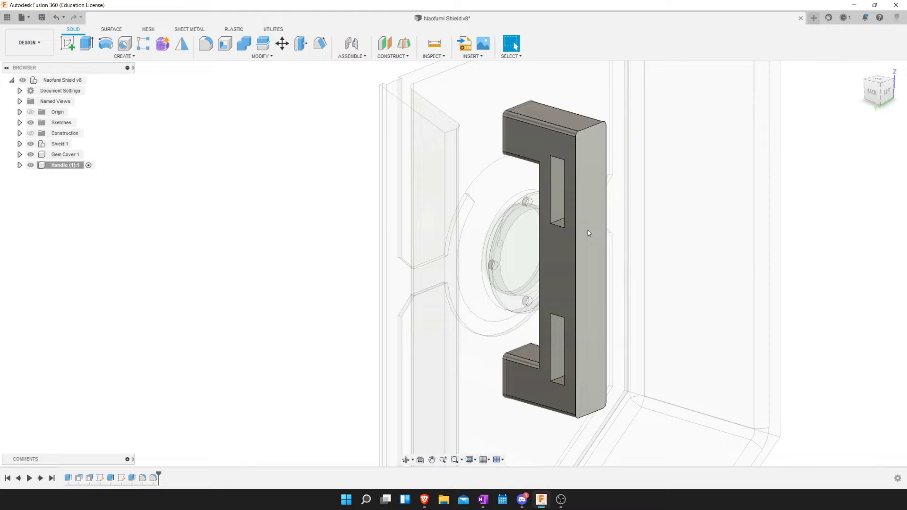
pyautogui.moveTo(584, 230)
pyautogui.keyDown('shift'); pyautogui.mouseDown(button='middle')
pyautogui.moveTo(598, 255)
pyautogui.moveTo(559, 247)
pyautogui.mouseUp(button='middle'); pyautogui.keyUp('shift')
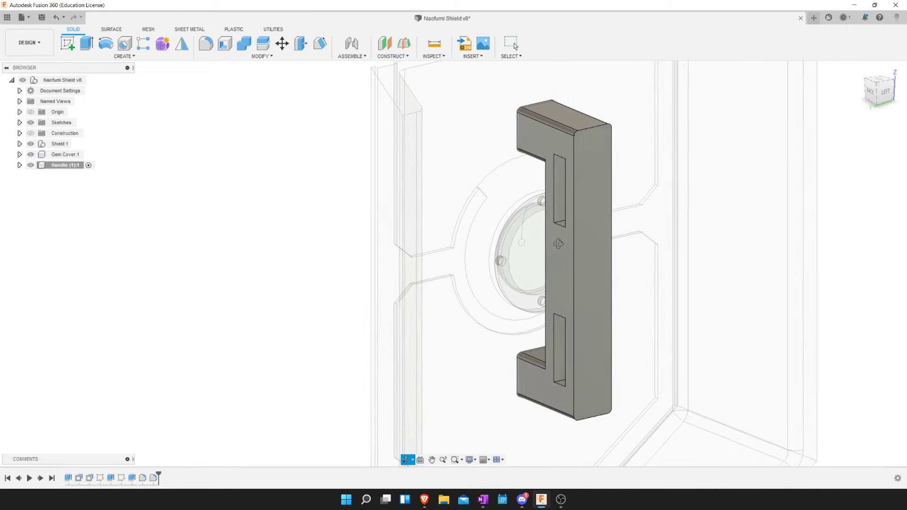
pyautogui.keyDown('shift'); pyautogui.moveTo(559, 247); pyautogui.dragTo(570, 243, button='middle'); pyautogui.keyUp('shift')
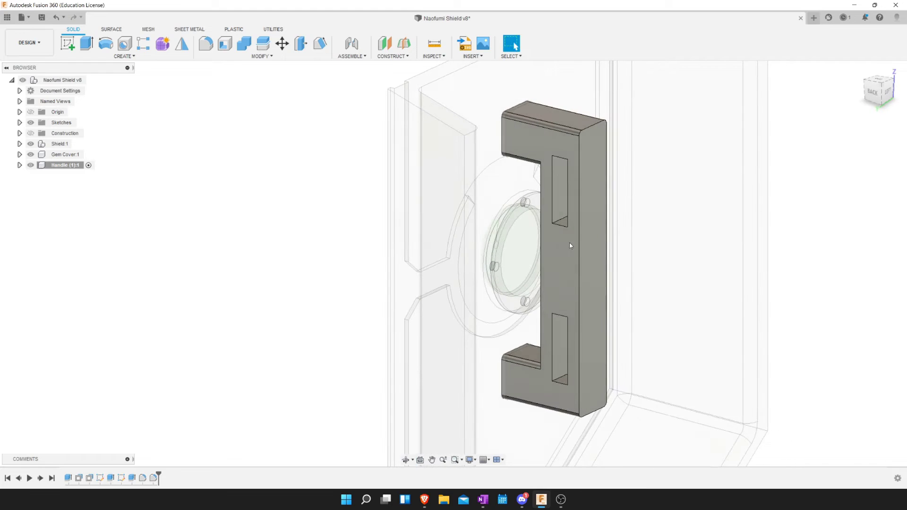
pyautogui.press('f')
pyautogui.scroll(3, 537, 167)
pyautogui.click(543, 174)
pyautogui.moveTo(552, 338)
pyautogui.mouseDown(button='middle')
pyautogui.moveTo(535, 339)
pyautogui.moveTo(642, 310)
pyautogui.mouseUp(button='middle')
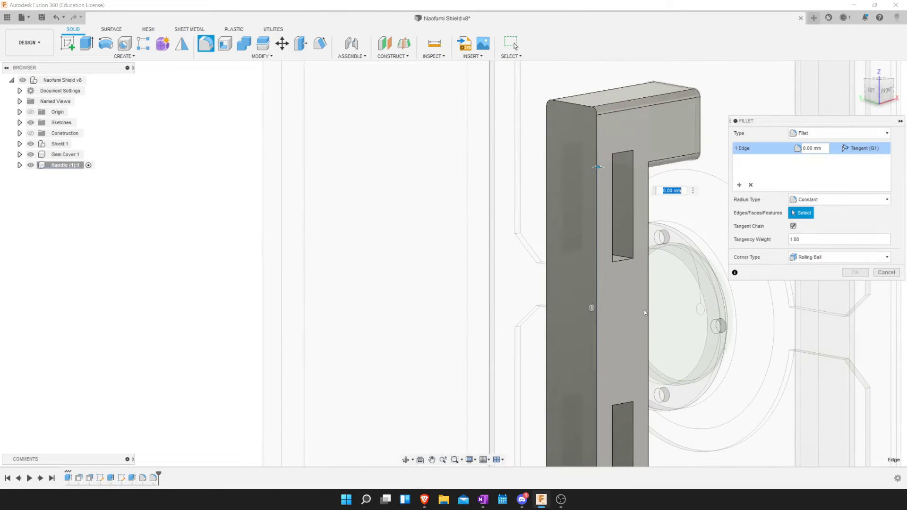
pyautogui.click(650, 312)
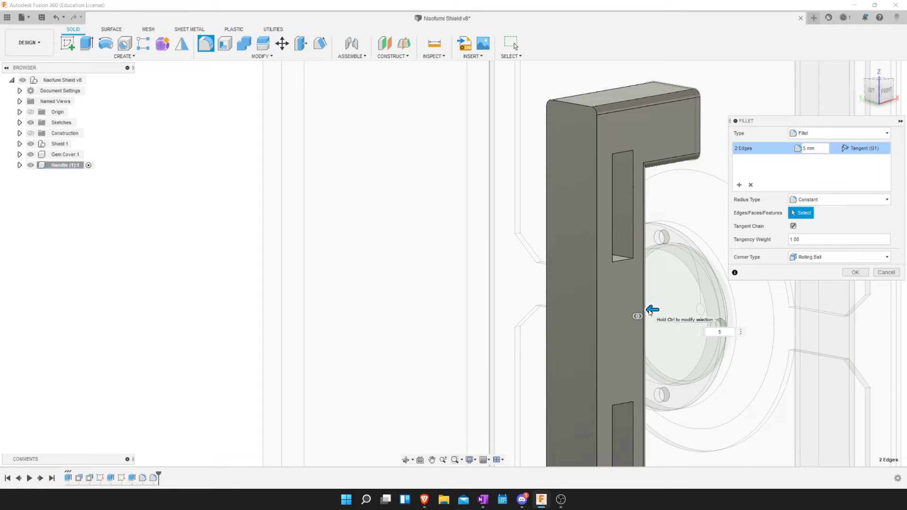
pyautogui.press('Return')
# Select the upper slot's top, bottom and left edges for a new fillet.
pyautogui.press('f')
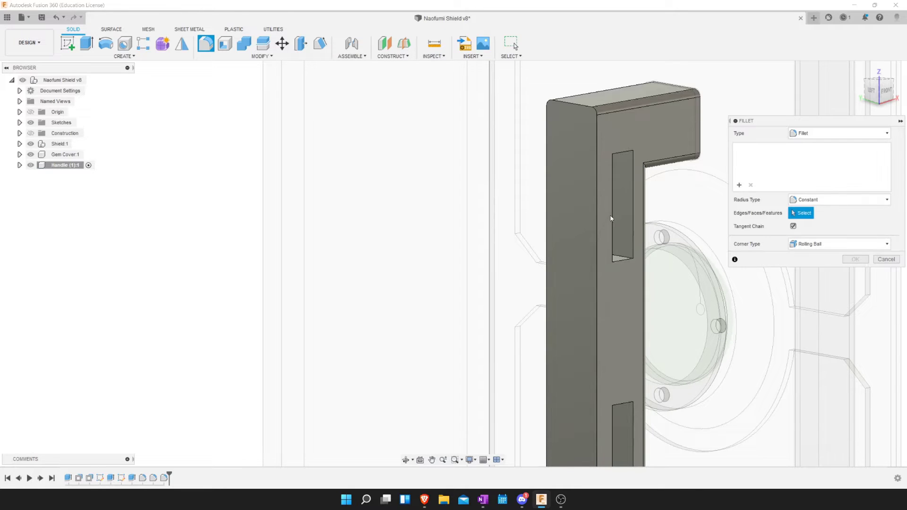
pyautogui.click(622, 153)
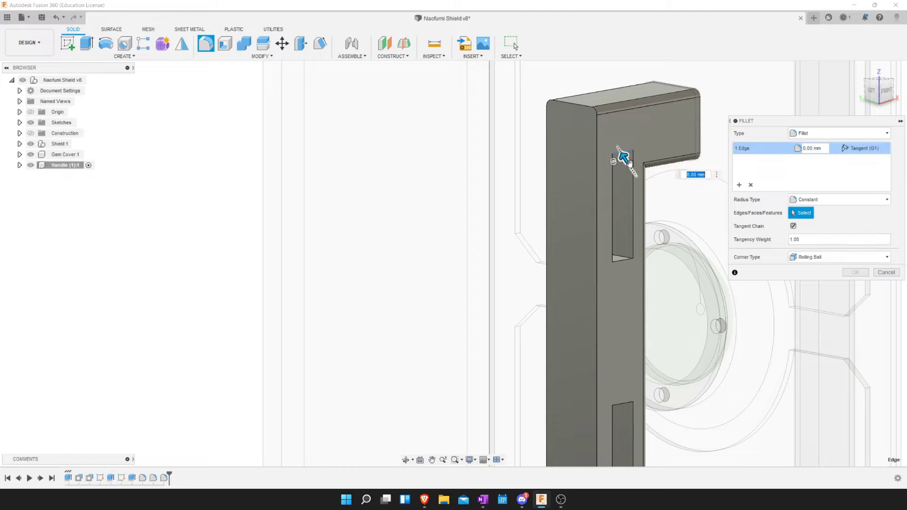
pyautogui.click(614, 255)
pyautogui.keyDown('shift'); pyautogui.moveTo(610, 249); pyautogui.dragTo(591, 286, button='middle'); pyautogui.keyUp('shift')
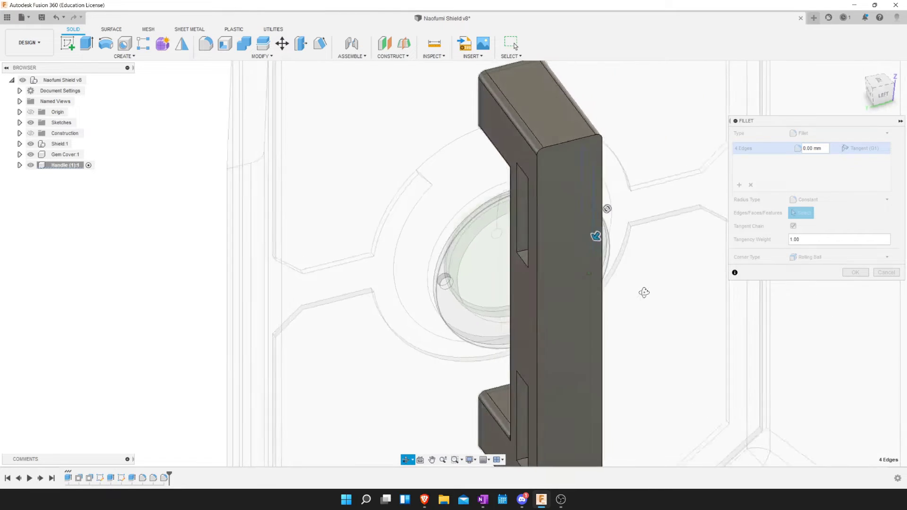
pyautogui.click(529, 273)
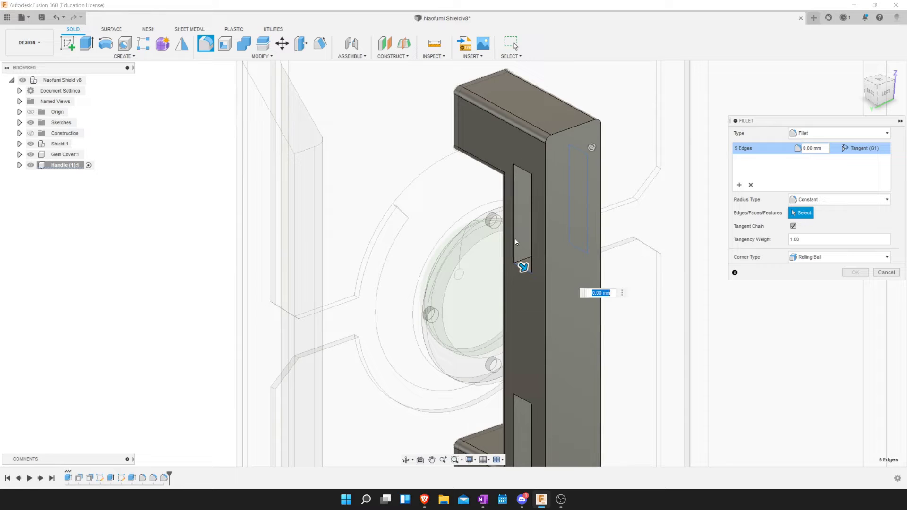
pyautogui.click(515, 236)
pyautogui.click(521, 171)
pyautogui.click(524, 192)
# Add the remaining top and hidden back slot edges and apply the fillet.
pyautogui.click(544, 163)
pyautogui.click(527, 265)
pyautogui.click(558, 273)
pyautogui.write('2')
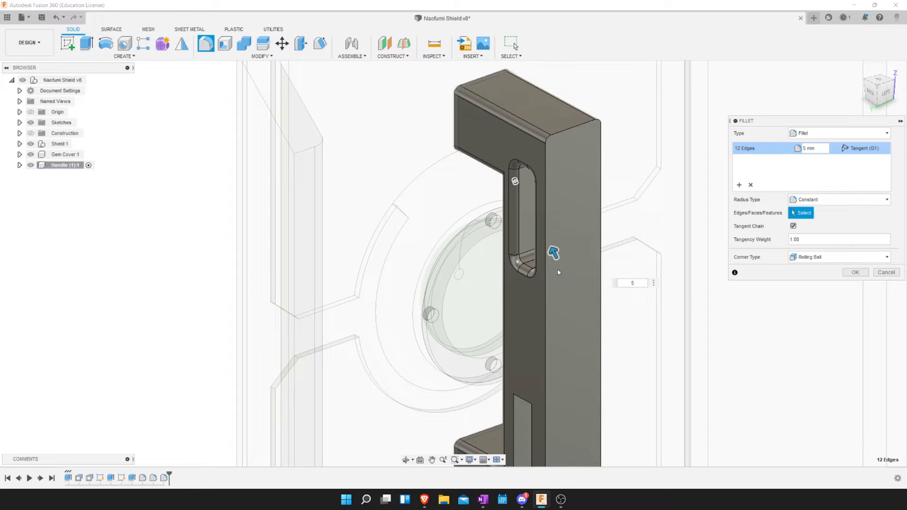
pyautogui.press('Return')
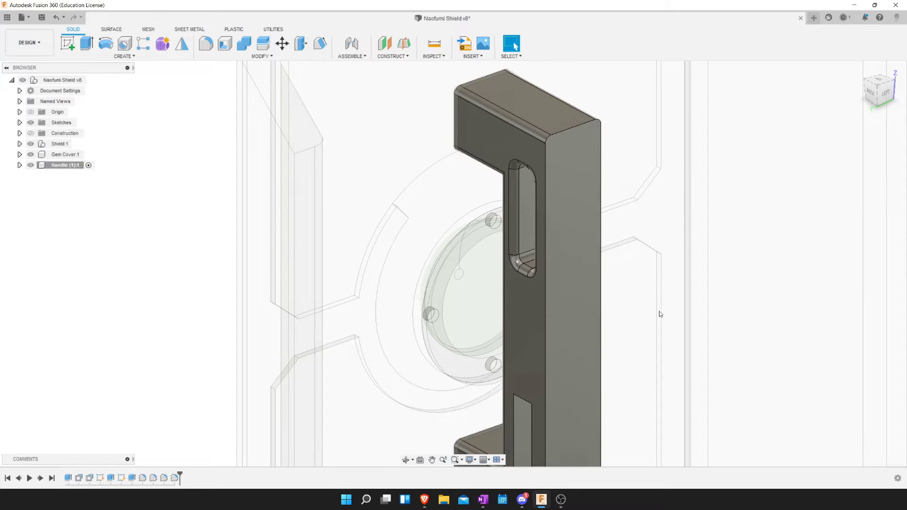
pyautogui.press('f')
pyautogui.moveTo(644, 386); pyautogui.dragTo(642, 214, button='middle')
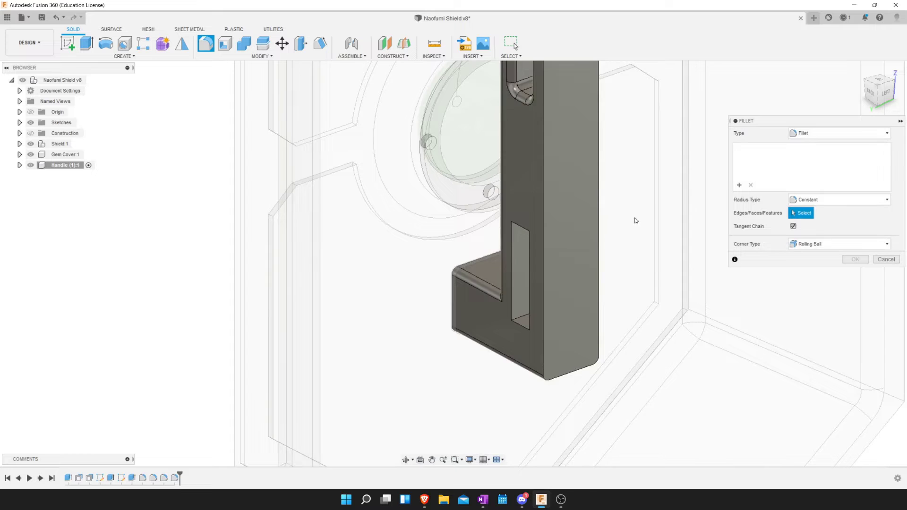
# Round the lower slot's edges on the handle with a 5 mm fillet.
pyautogui.click(525, 315)
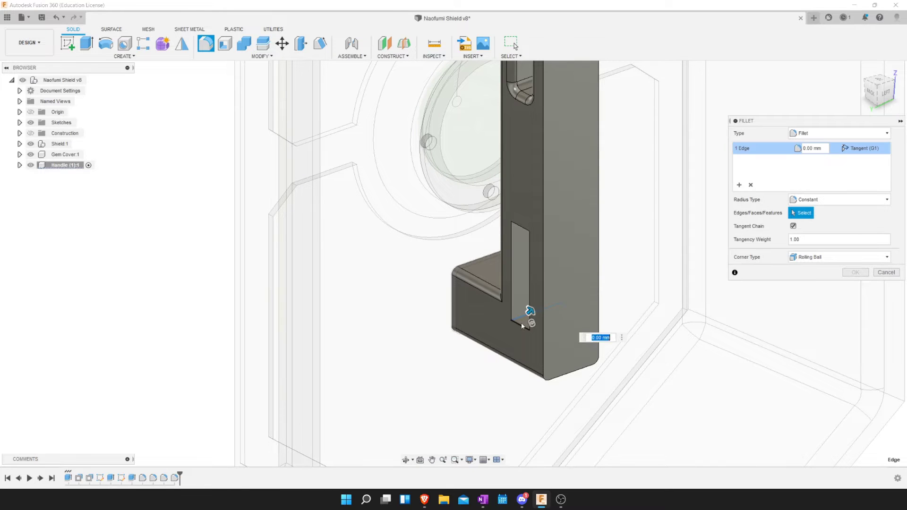
pyautogui.click(518, 229)
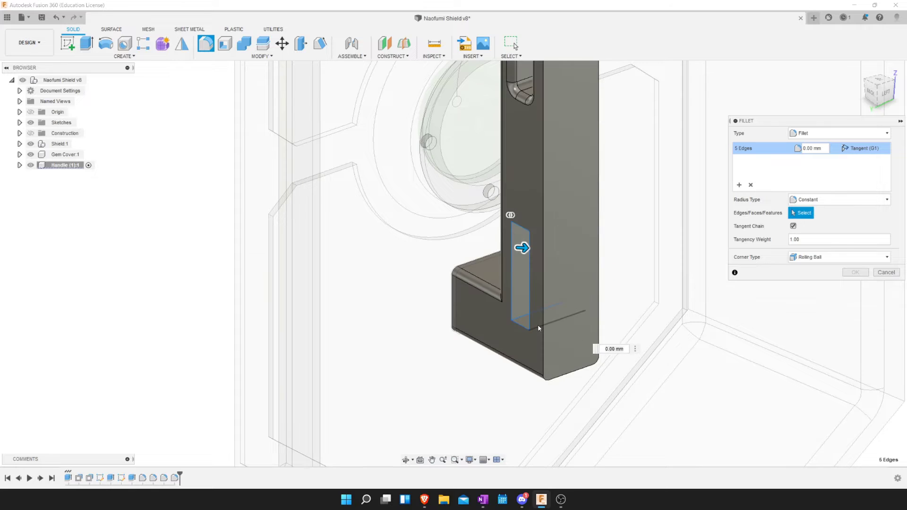
pyautogui.click(521, 221)
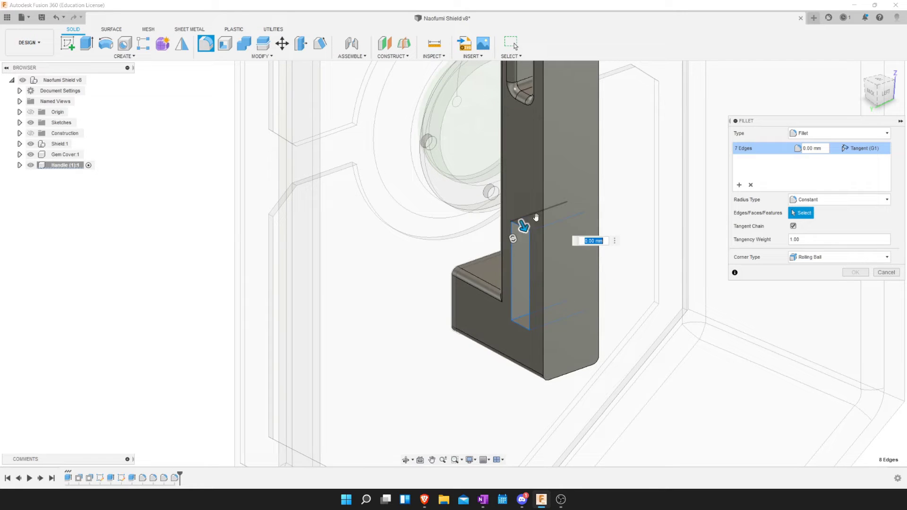
pyautogui.click(568, 213)
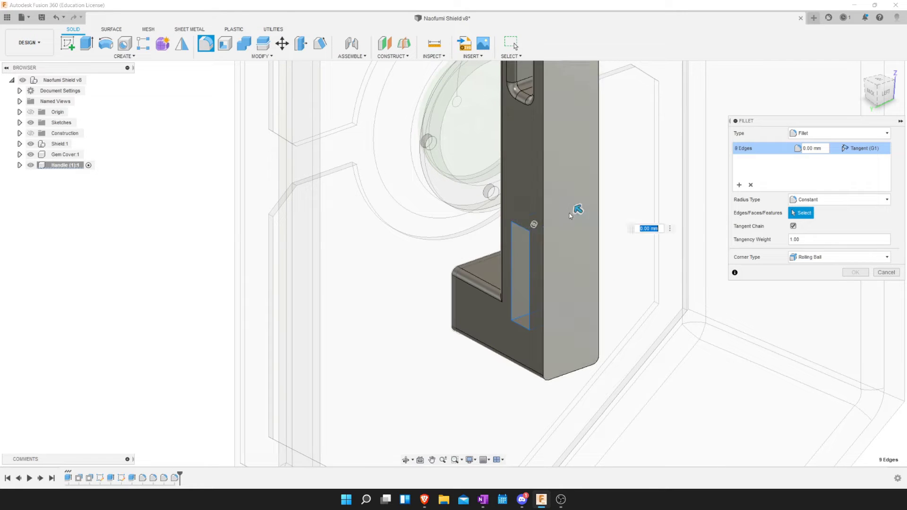
pyautogui.click(577, 305)
pyautogui.click(586, 273)
pyautogui.write('5')
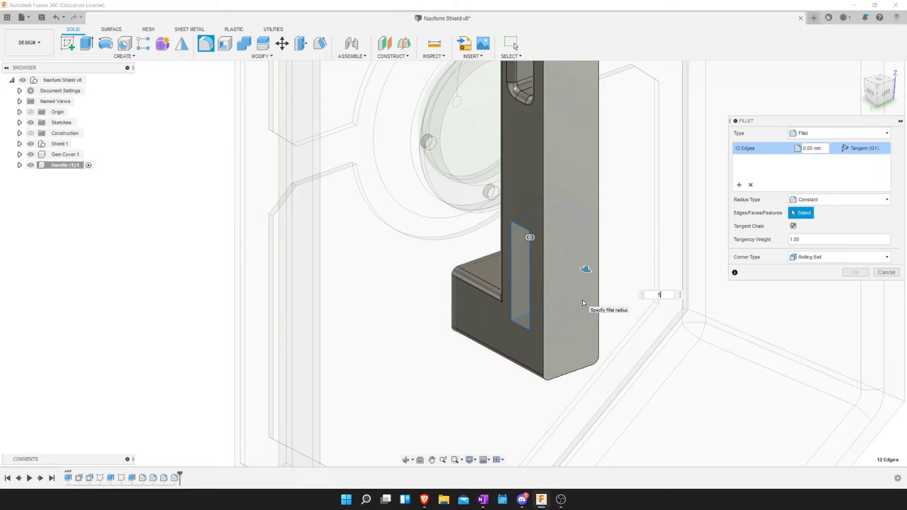
pyautogui.press('Return')
pyautogui.press('Return')
# Fillet the inner corner edge where the handle's top arm meets the grip.
pyautogui.moveTo(498, 219); pyautogui.dragTo(544, 257, button='middle')
pyautogui.press('f')
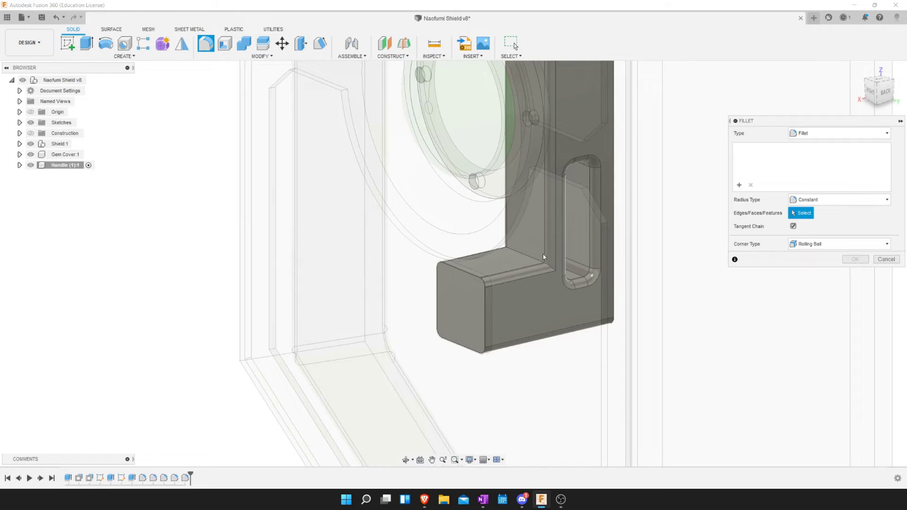
pyautogui.click(544, 257)
pyautogui.moveTo(537, 188); pyautogui.dragTo(565, 432, button='middle')
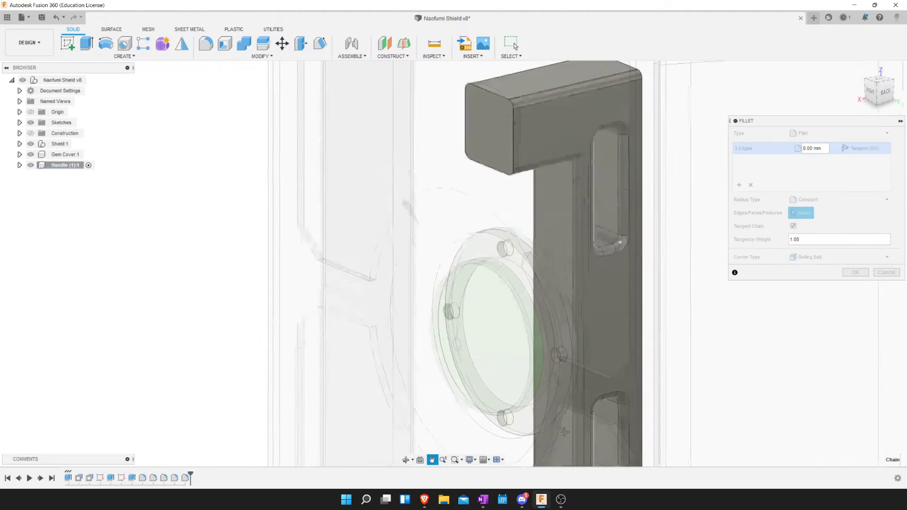
pyautogui.scroll(-3, 576, 219)
pyautogui.keyDown('shift'); pyautogui.moveTo(575, 219); pyautogui.dragTo(577, 201, button='middle'); pyautogui.keyUp('shift')
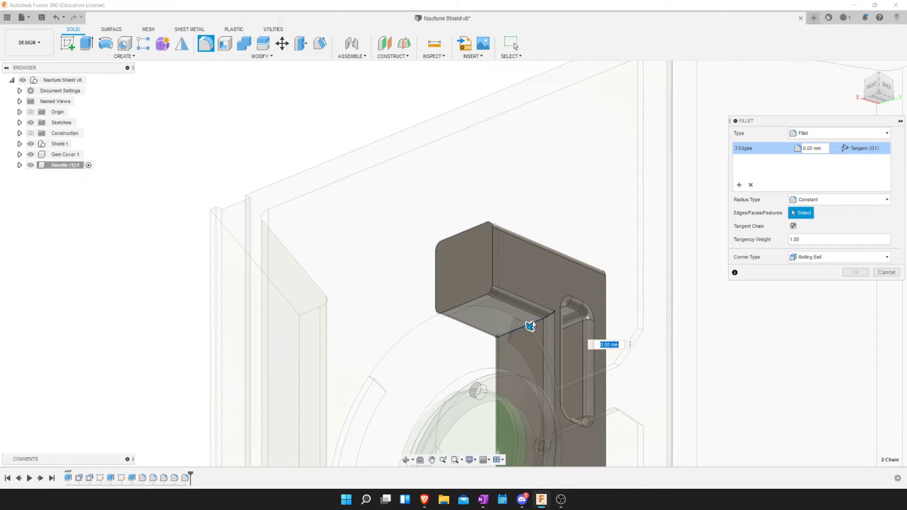
pyautogui.press('Return')
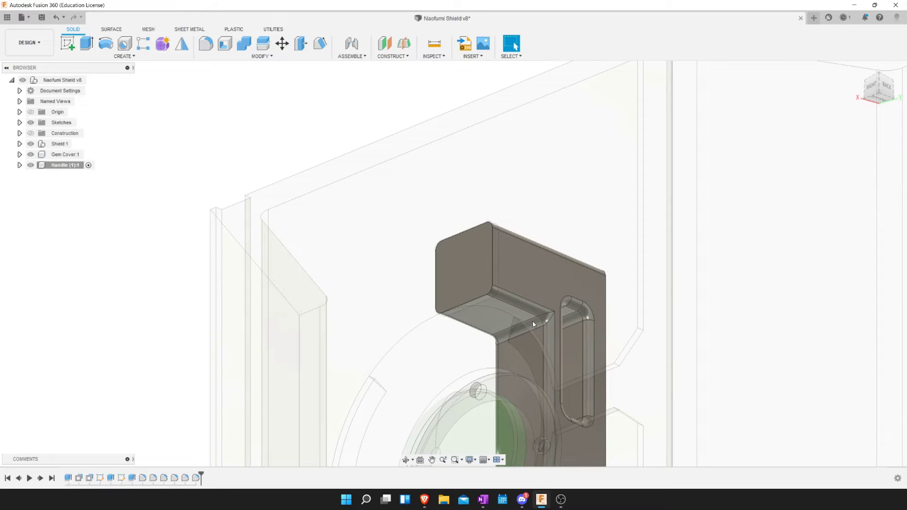
pyautogui.moveTo(599, 270)
pyautogui.keyDown('shift'); pyautogui.mouseDown(button='middle')
pyautogui.moveTo(633, 283)
pyautogui.moveTo(557, 214)
pyautogui.mouseUp(button='middle'); pyautogui.keyUp('shift')
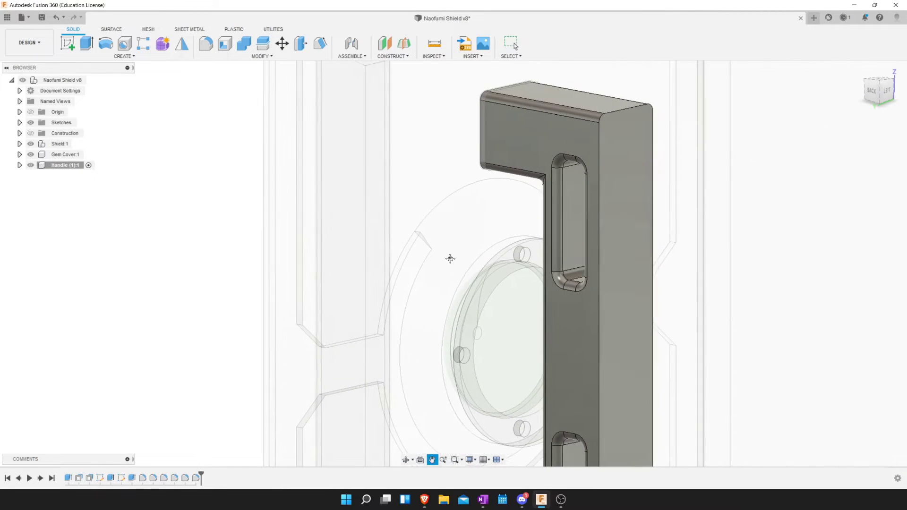
pyautogui.scroll(-5, 557, 214)
pyautogui.moveTo(556, 215)
pyautogui.keyDown('shift'); pyautogui.mouseDown(button='middle')
pyautogui.moveTo(527, 316)
pyautogui.moveTo(534, 296)
pyautogui.mouseUp(button='middle'); pyautogui.keyUp('shift')
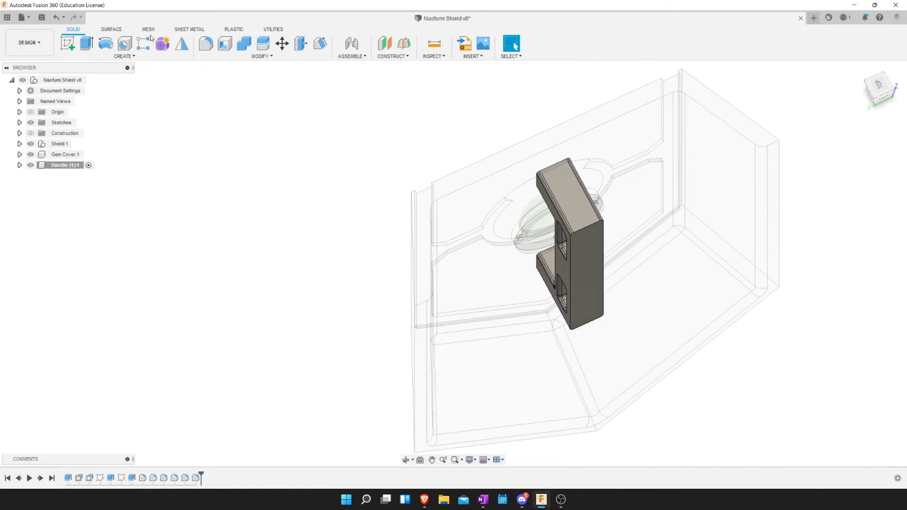
# Start a sketch on the top plane and project the handle's middle, top and bottom faces.
pyautogui.click(70, 49)
pyautogui.click(643, 199)
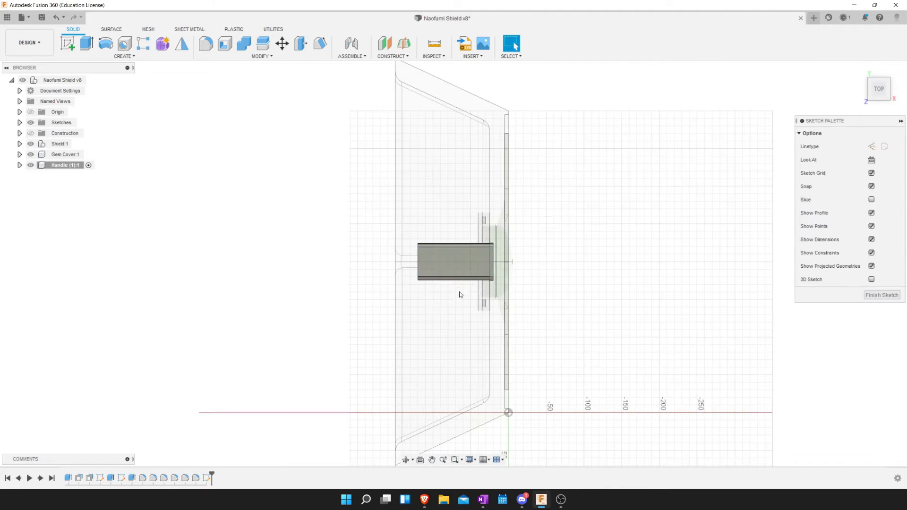
pyautogui.scroll(3, 444, 293)
pyautogui.scroll(3, 443, 293)
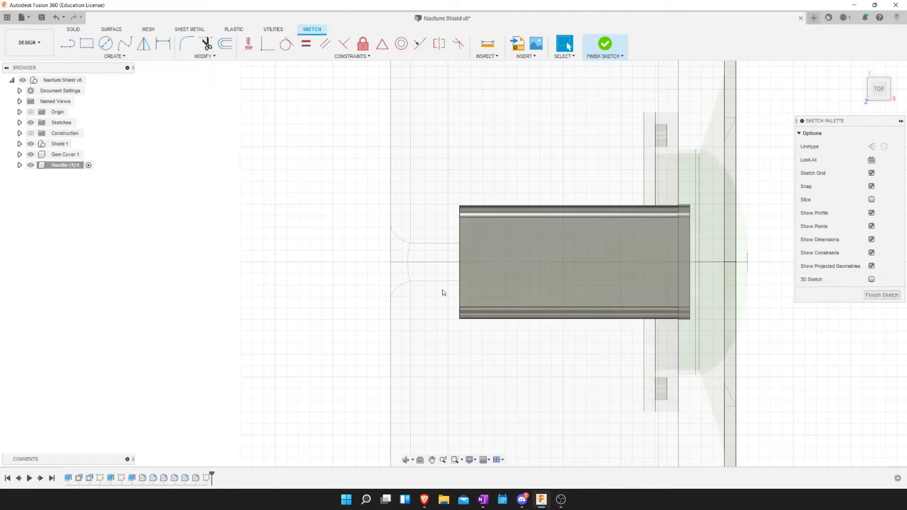
pyautogui.scroll(1, 442, 292)
pyautogui.write('sproject')
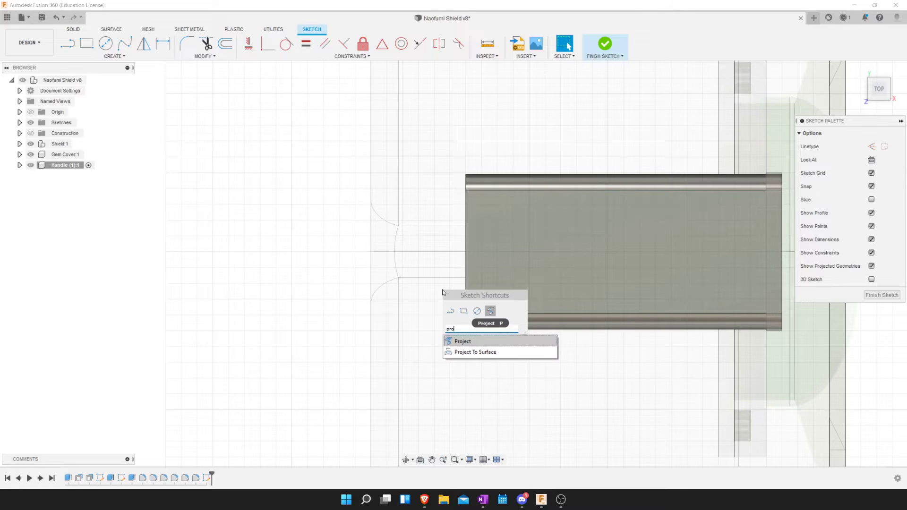
pyautogui.press('Return')
pyautogui.click(489, 241)
pyautogui.click(504, 184)
pyautogui.click(490, 325)
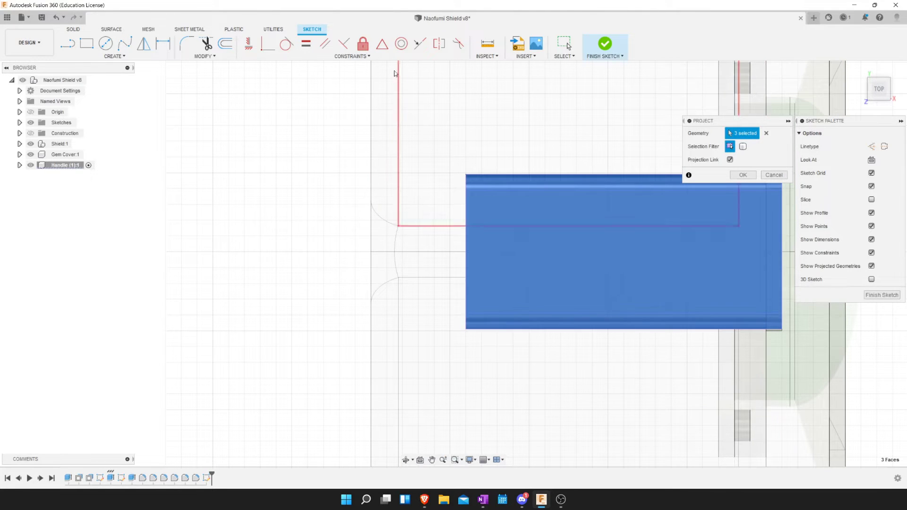
# Draw a 3-point arc across the handle's end, bowing inward, and finish the sketch.
pyautogui.click(113, 57)
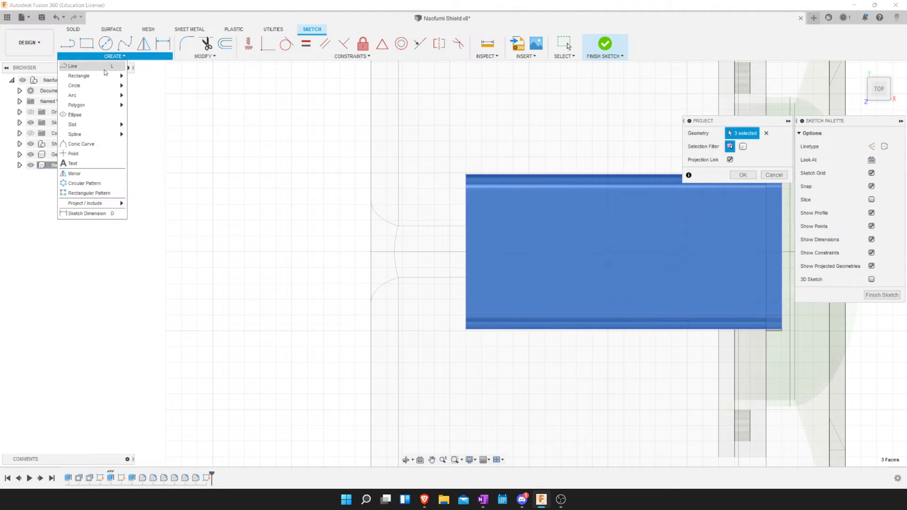
pyautogui.moveTo(72, 95)
pyautogui.click(144, 98)
pyautogui.click(466, 175)
pyautogui.click(466, 329)
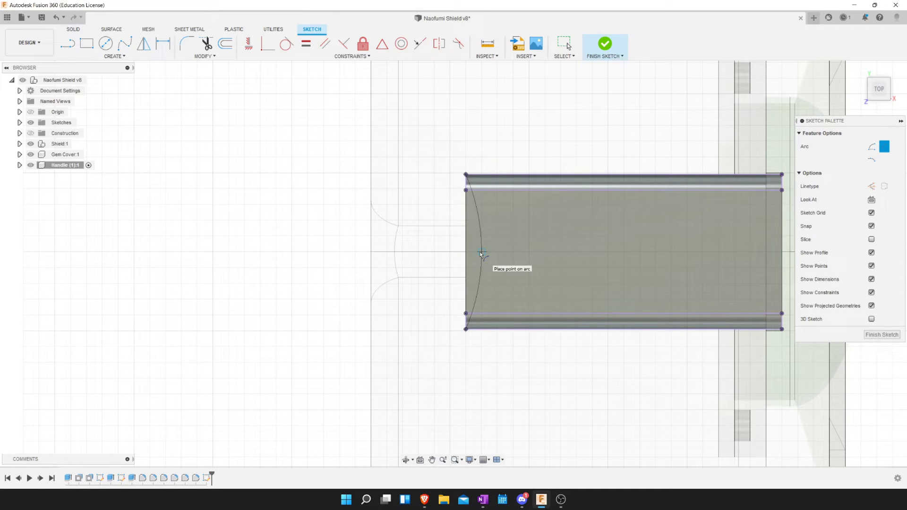
pyautogui.click(481, 254)
pyautogui.scroll(-2, 466, 301)
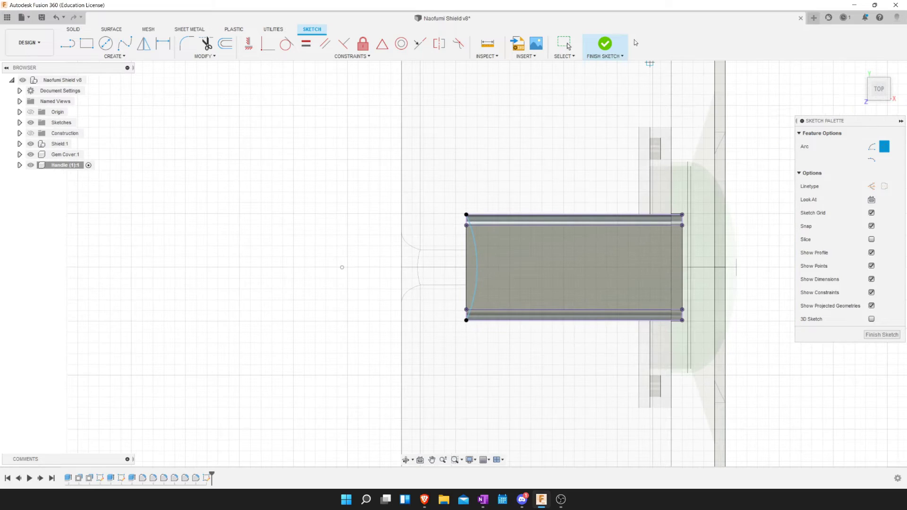
pyautogui.click(610, 46)
# Extrude the arc profile as a -320 mm cut along the whole handle.
pyautogui.click(86, 44)
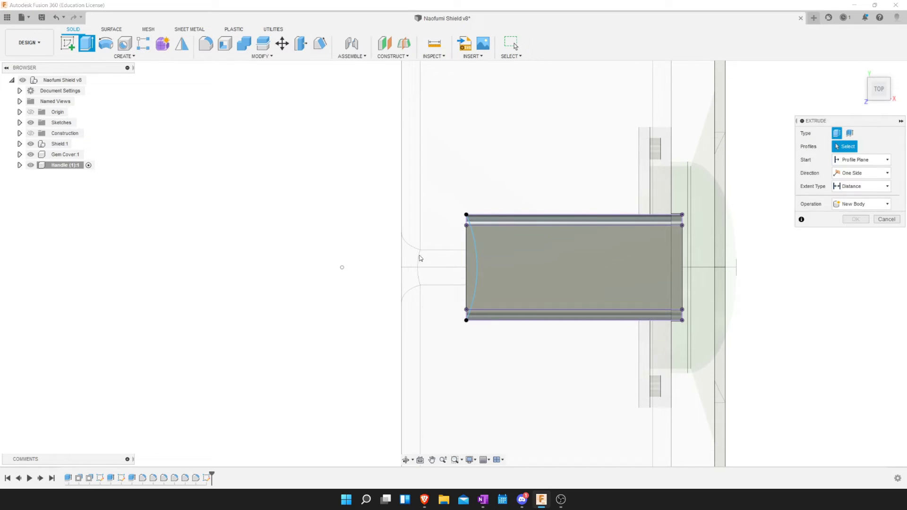
pyautogui.click(469, 281)
pyautogui.scroll(-1, 468, 255)
pyautogui.scroll(5, 464, 228)
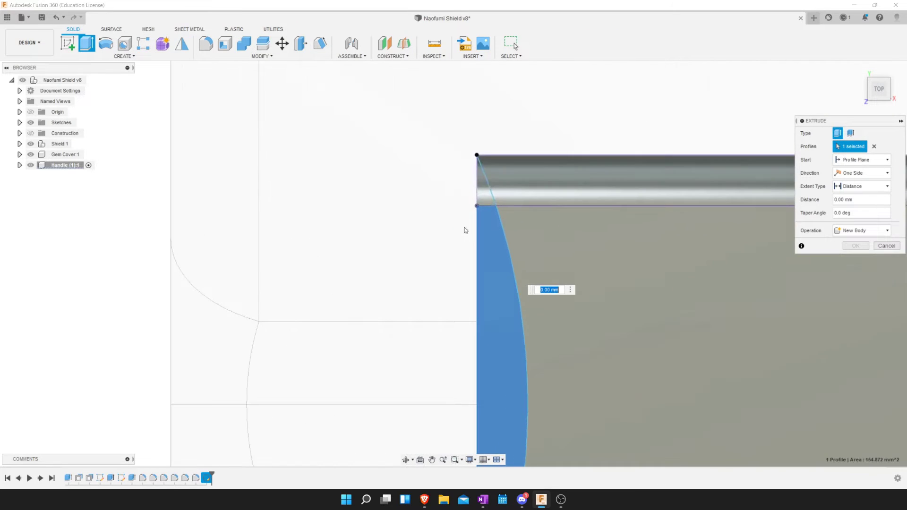
pyautogui.scroll(-3, 485, 192)
pyautogui.scroll(2, 481, 317)
pyautogui.scroll(2, 481, 317)
pyautogui.moveTo(481, 317)
pyautogui.keyDown('shift'); pyautogui.mouseDown(button='middle')
pyautogui.moveTo(463, 352)
pyautogui.moveTo(504, 313)
pyautogui.mouseUp(button='middle'); pyautogui.keyUp('shift')
pyautogui.scroll(-2, 502, 315)
pyautogui.scroll(-3, 503, 314)
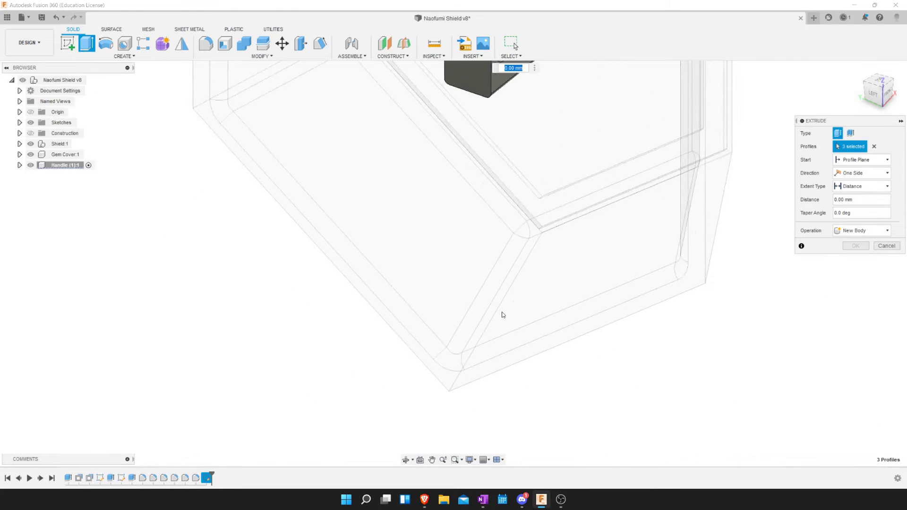
pyautogui.scroll(-3, 503, 283)
pyautogui.keyDown('shift'); pyautogui.moveTo(503, 184); pyautogui.dragTo(524, 199, button='middle'); pyautogui.keyUp('shift')
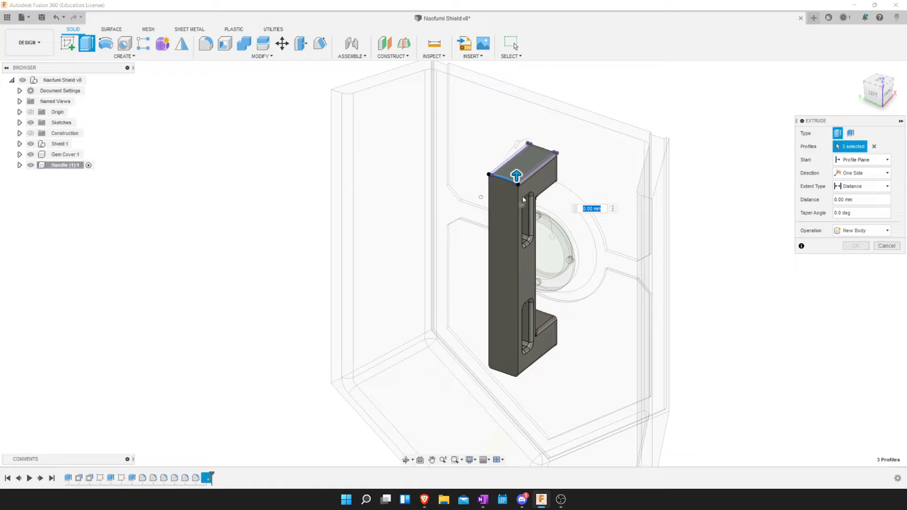
pyautogui.moveTo(519, 174); pyautogui.dragTo(521, 373)
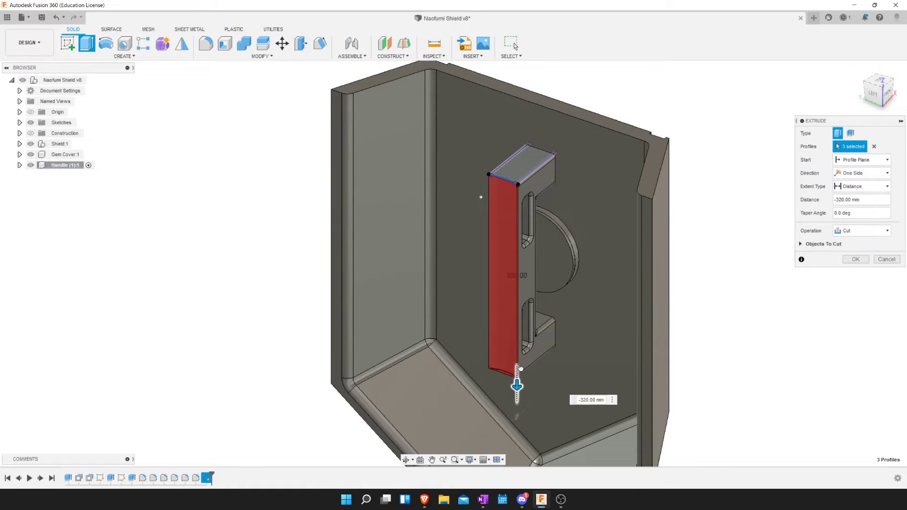
pyautogui.click(855, 259)
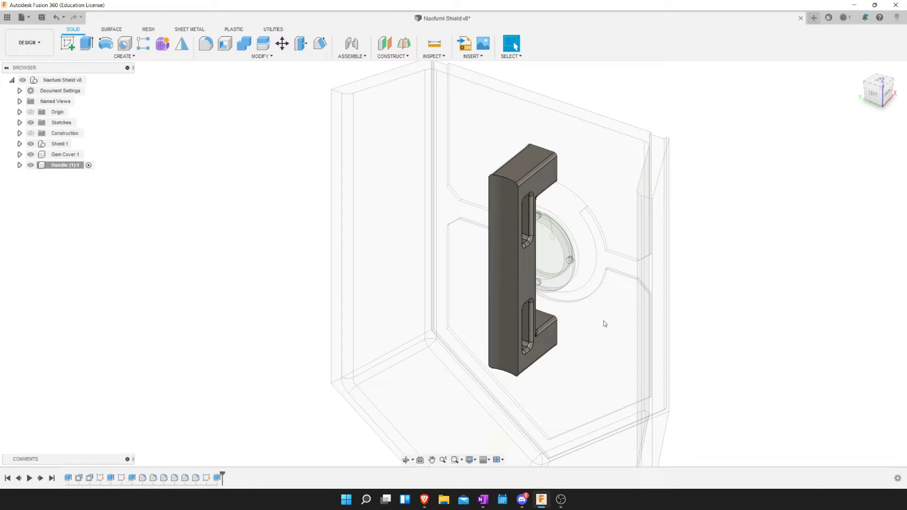
# Round the edges around the handle's curved face with a 5 mm fillet.
pyautogui.press('f')
pyautogui.click(519, 293)
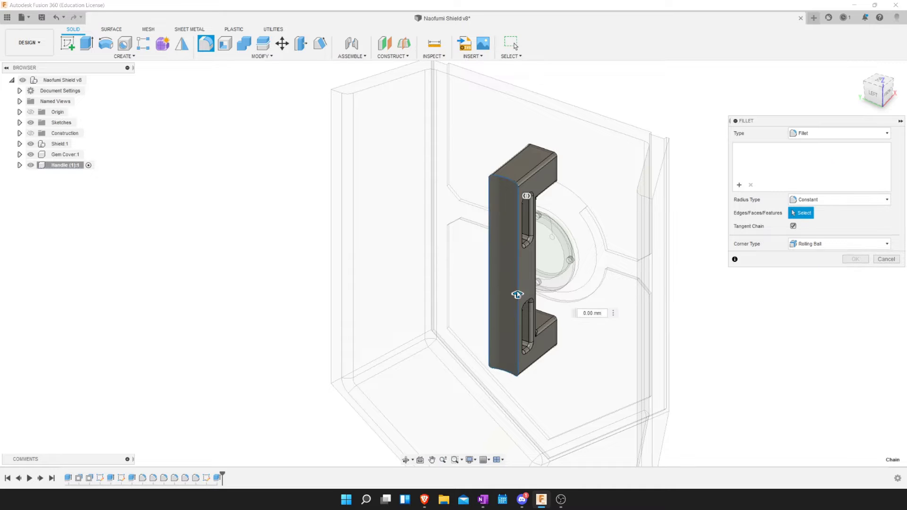
pyautogui.write('5')
pyautogui.press('Return')
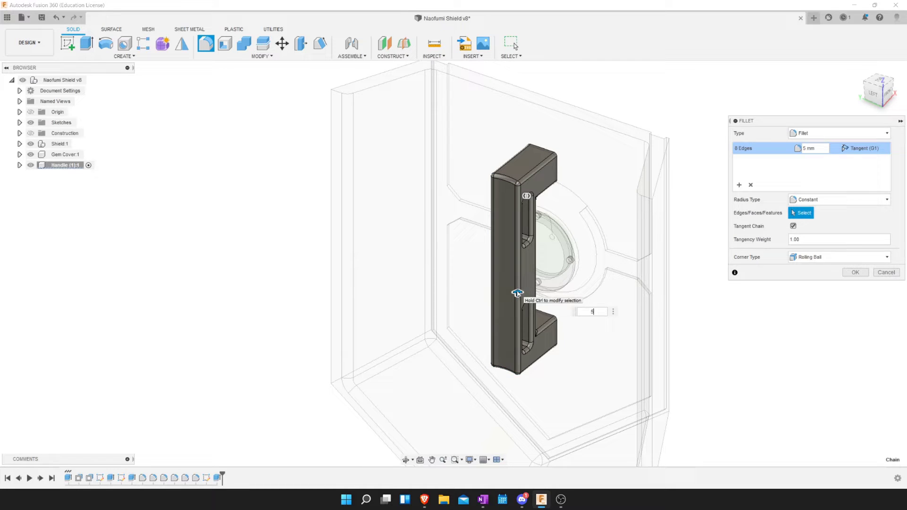
pyautogui.press('Return')
pyautogui.scroll(-2, 517, 290)
pyautogui.scroll(2, 517, 291)
# Activate the top-level Naofumi Shield v8 component in the browser.
pyautogui.moveTo(517, 290)
pyautogui.mouseDown(button='middle')
pyautogui.moveTo(474, 285)
pyautogui.moveTo(502, 257)
pyautogui.moveTo(535, 252)
pyautogui.moveTo(662, 265)
pyautogui.moveTo(548, 266)
pyautogui.moveTo(543, 351)
pyautogui.moveTo(551, 282)
pyautogui.mouseUp(button='middle')
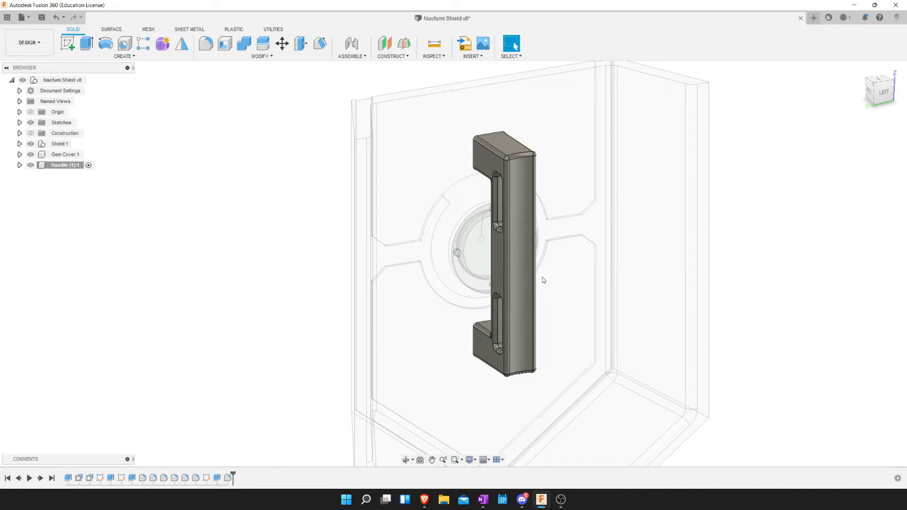
pyautogui.moveTo(508, 313)
pyautogui.keyDown('shift'); pyautogui.mouseDown(button='middle')
pyautogui.moveTo(495, 314)
pyautogui.moveTo(515, 330)
pyautogui.mouseUp(button='middle'); pyautogui.keyUp('shift')
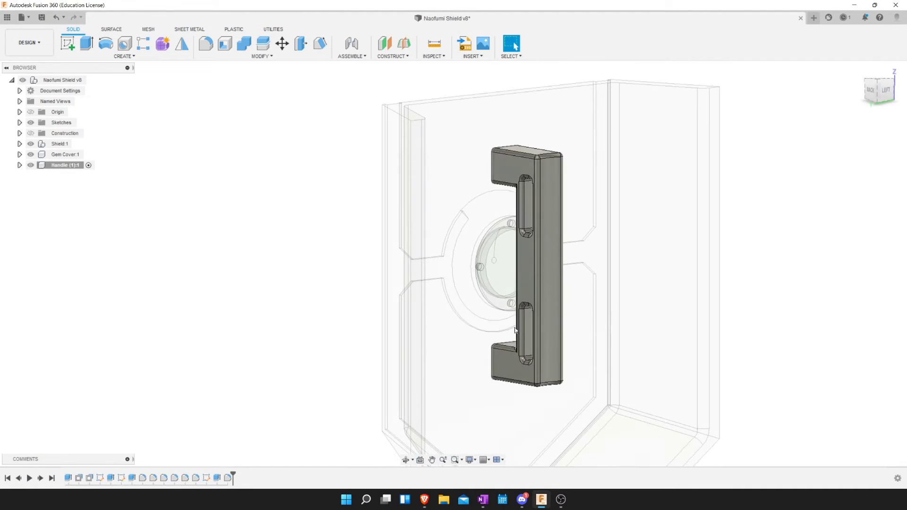
pyautogui.click(96, 80)
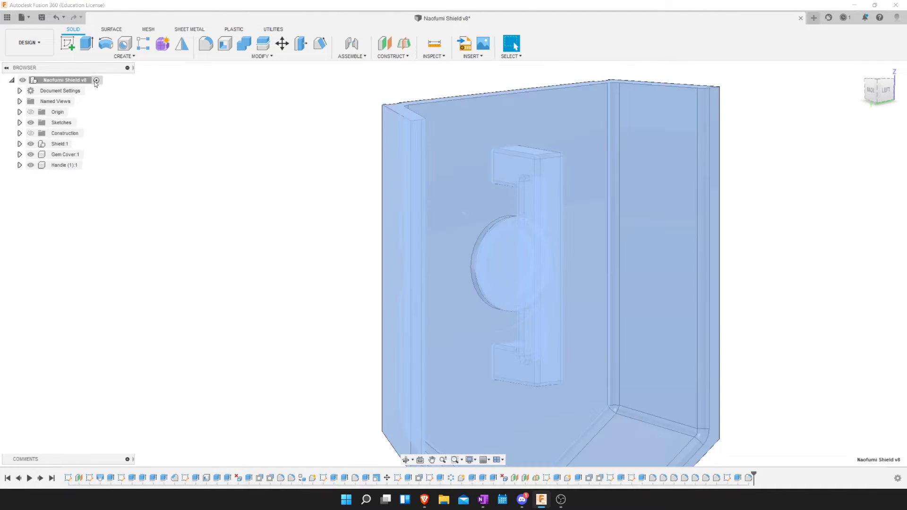
pyautogui.scroll(3, 478, 270)
pyautogui.moveTo(478, 270)
pyautogui.keyDown('shift'); pyautogui.mouseDown(button='middle')
pyautogui.moveTo(484, 262)
pyautogui.moveTo(490, 276)
pyautogui.moveTo(508, 221)
pyautogui.moveTo(476, 302)
pyautogui.mouseUp(button='middle'); pyautogui.keyUp('shift')
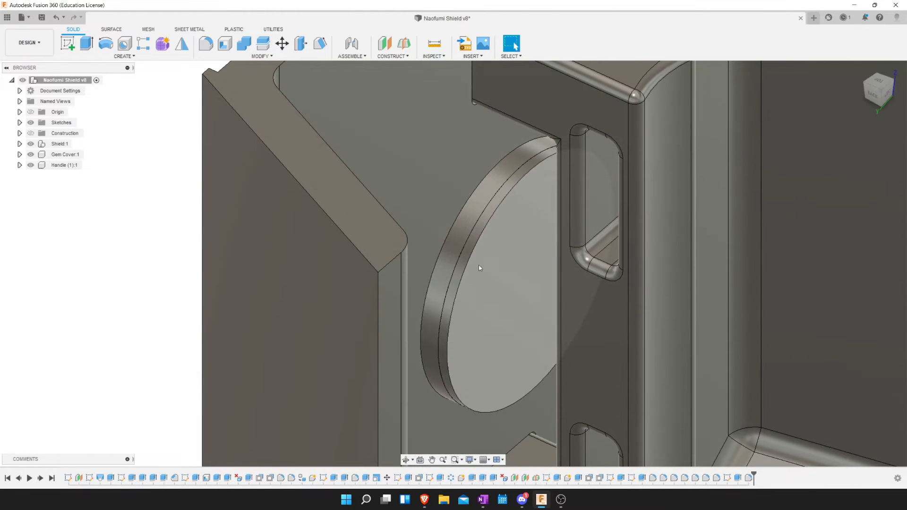
# Move the round gem cover disc 30 mm along Z into the recess and confirm.
pyautogui.press('m')
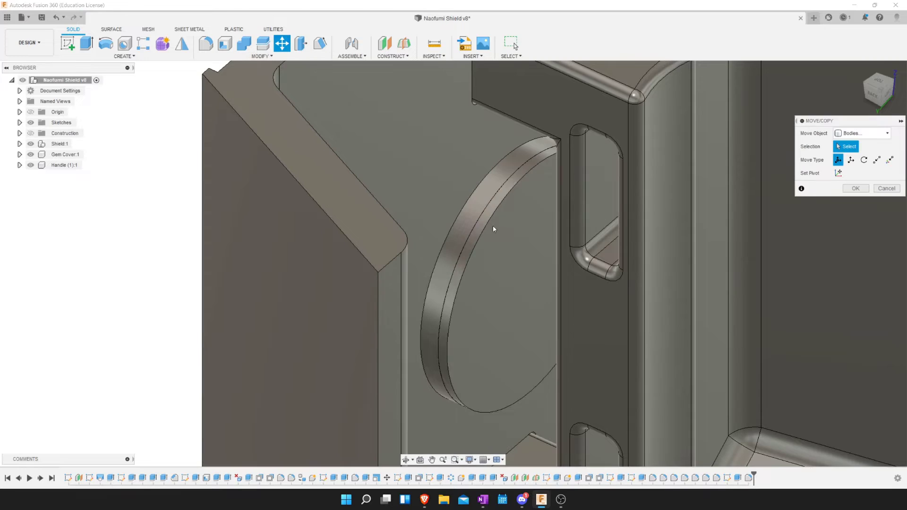
pyautogui.click(537, 285)
pyautogui.moveTo(550, 291); pyautogui.dragTo(578, 317)
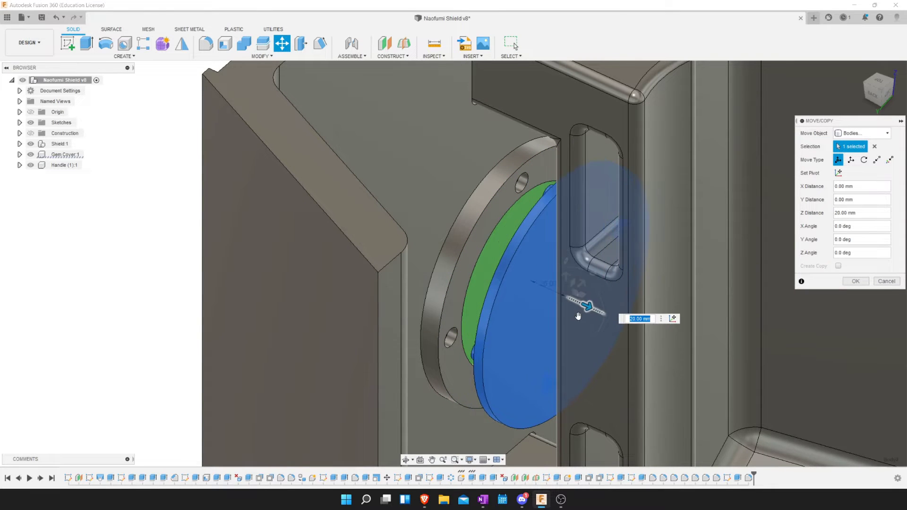
pyautogui.keyDown('shift'); pyautogui.moveTo(578, 317); pyautogui.dragTo(505, 337, button='middle'); pyautogui.keyUp('shift')
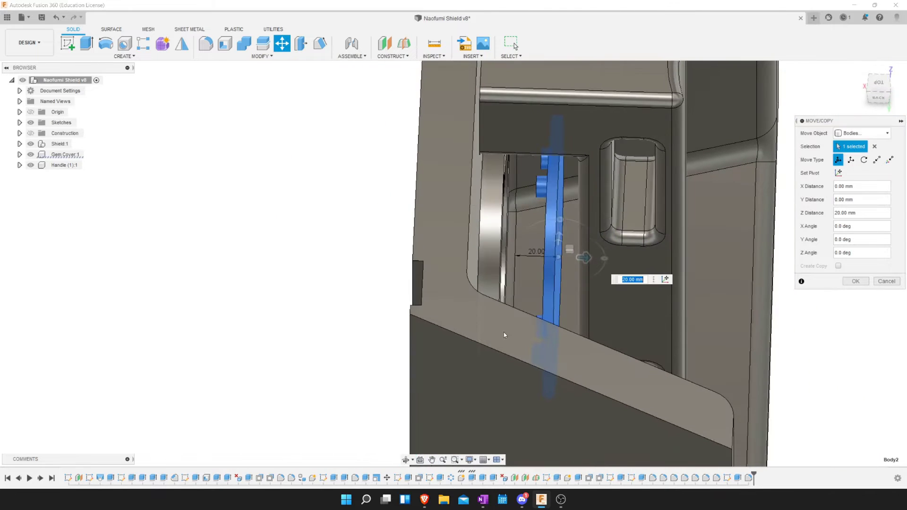
pyautogui.moveTo(583, 258); pyautogui.dragTo(599, 262)
pyautogui.keyDown('shift'); pyautogui.moveTo(599, 262); pyautogui.dragTo(548, 278, button='middle'); pyautogui.keyUp('shift')
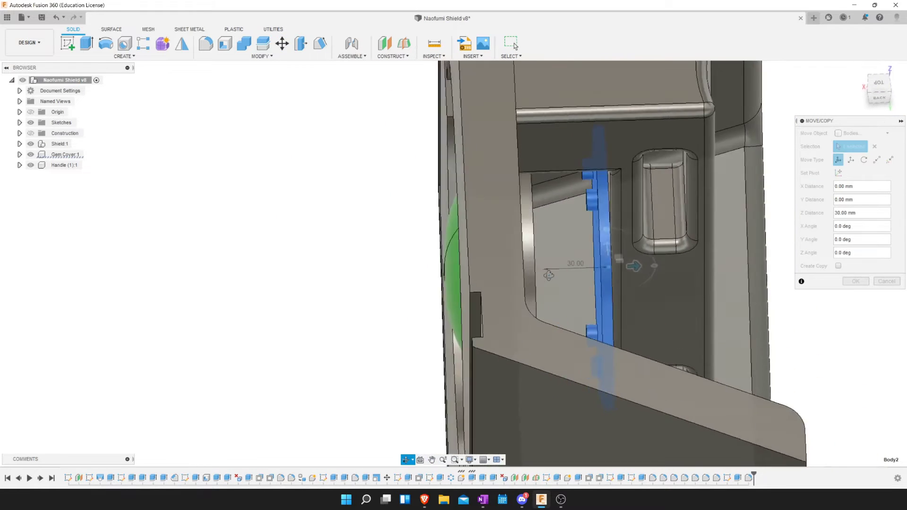
pyautogui.keyDown('shift'); pyautogui.moveTo(548, 278); pyautogui.dragTo(519, 246, button='middle'); pyautogui.keyUp('shift')
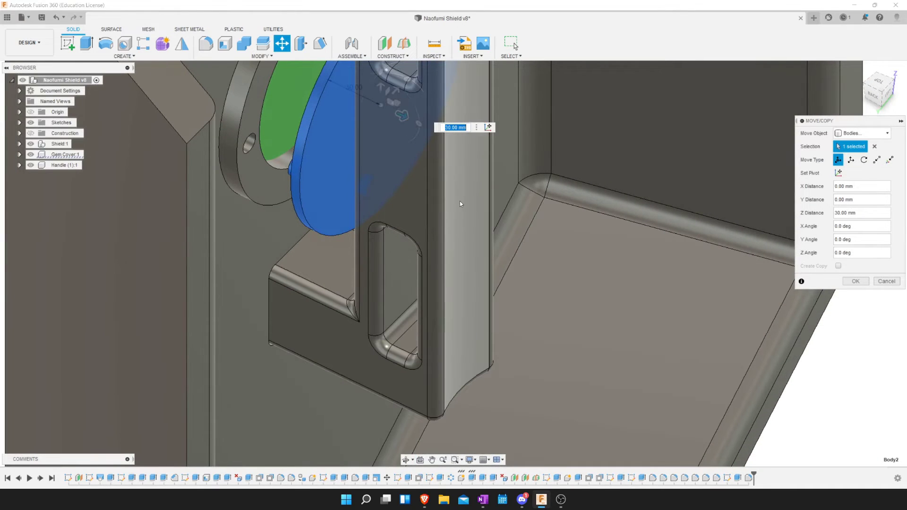
pyautogui.keyDown('shift'); pyautogui.moveTo(460, 200); pyautogui.dragTo(460, 217, button='middle'); pyautogui.keyUp('shift')
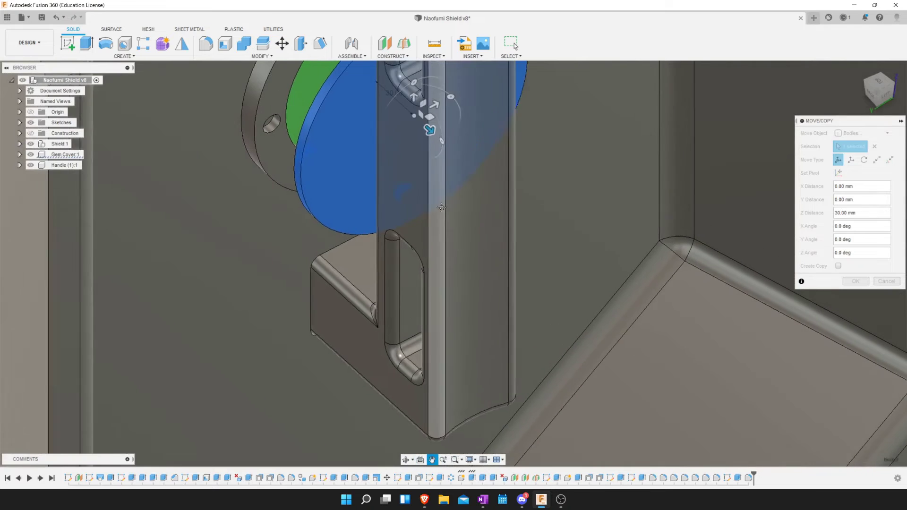
pyautogui.keyDown('shift'); pyautogui.moveTo(461, 217); pyautogui.dragTo(477, 222, button='middle'); pyautogui.keyUp('shift')
pyautogui.click(886, 282)
pyautogui.moveTo(614, 264)
pyautogui.keyDown('shift'); pyautogui.mouseDown(button='middle')
pyautogui.moveTo(430, 257)
pyautogui.moveTo(352, 213)
pyautogui.moveTo(569, 228)
pyautogui.mouseUp(button='middle'); pyautogui.keyUp('shift')
pyautogui.scroll(2, 430, 257)
pyautogui.scroll(-3, 430, 255)
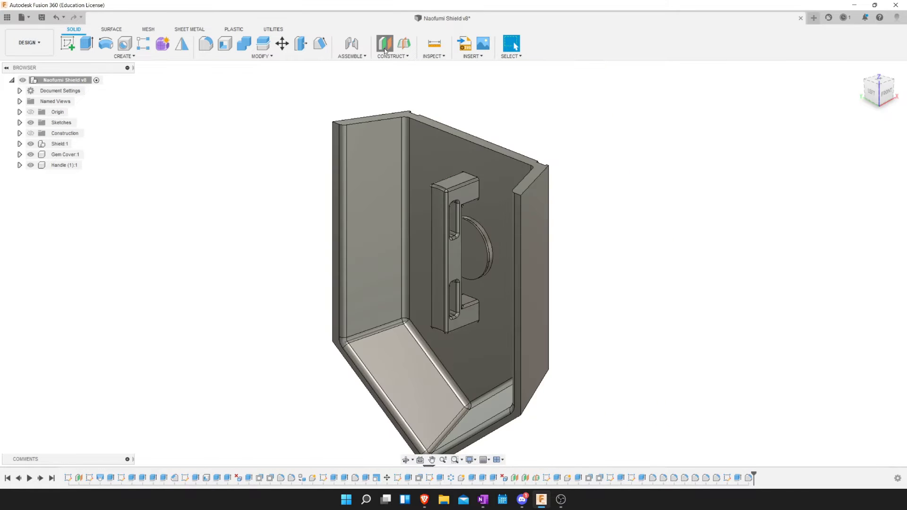
# Create an offset construction plane at -235 mm from the shield's top rim face.
pyautogui.click(385, 50)
pyautogui.click(472, 135)
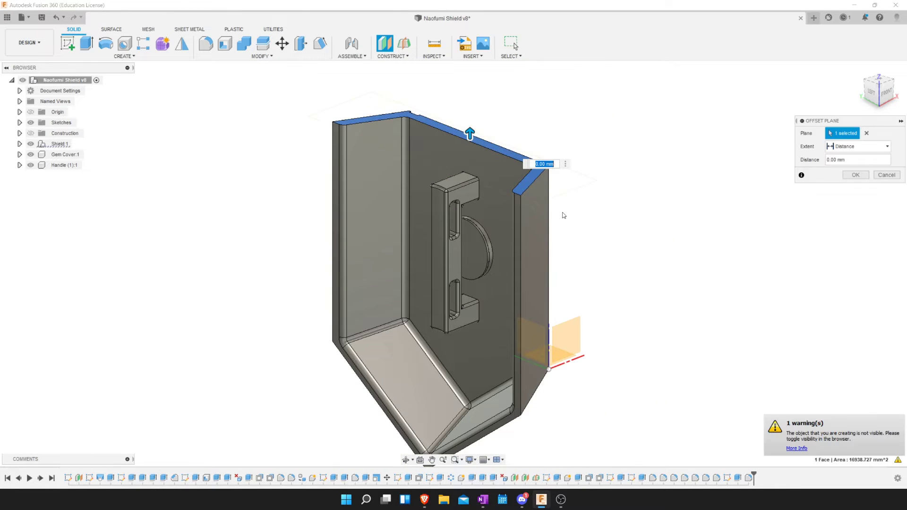
pyautogui.click(893, 176)
pyautogui.click(392, 56)
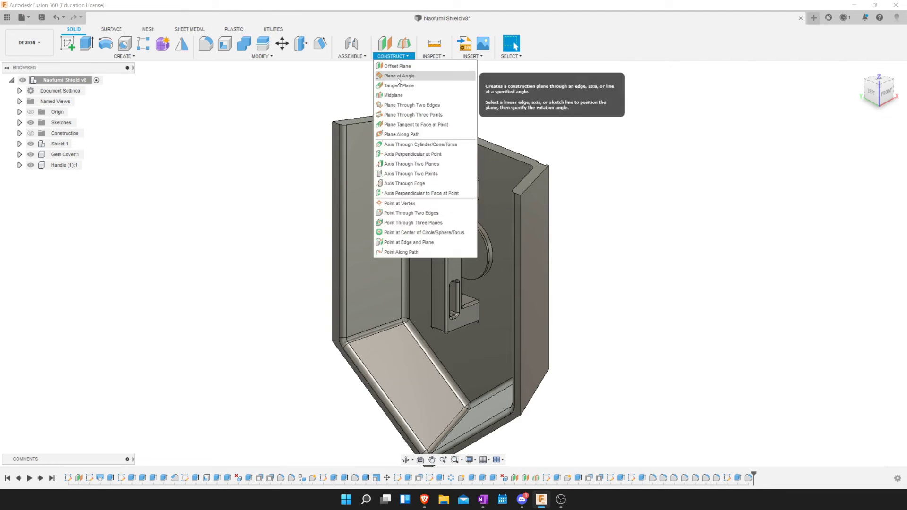
pyautogui.click(400, 67)
pyautogui.click(537, 167)
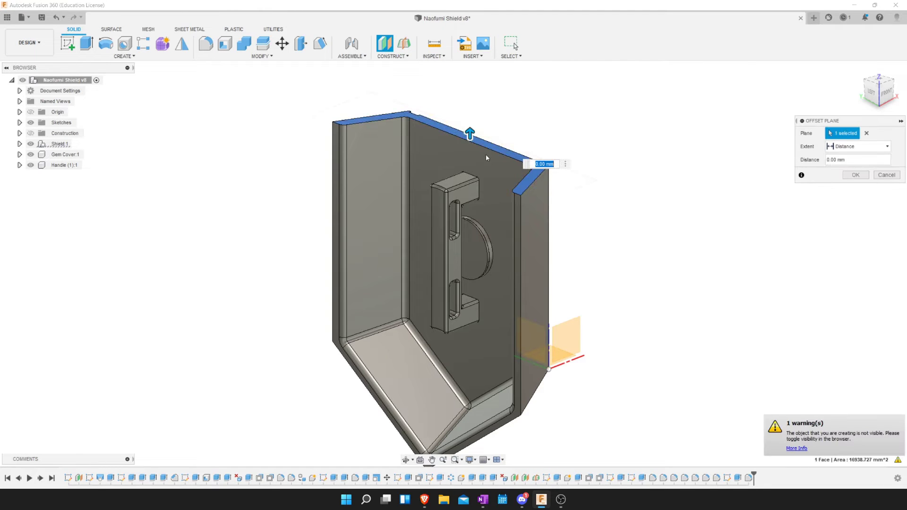
pyautogui.moveTo(470, 137); pyautogui.dragTo(484, 223)
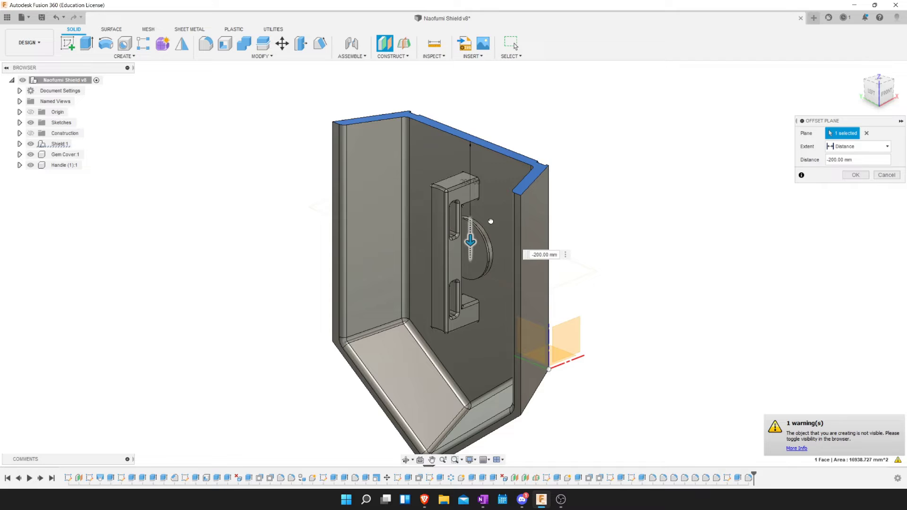
pyautogui.click(869, 92)
pyautogui.moveTo(287, 347); pyautogui.dragTo(290, 369)
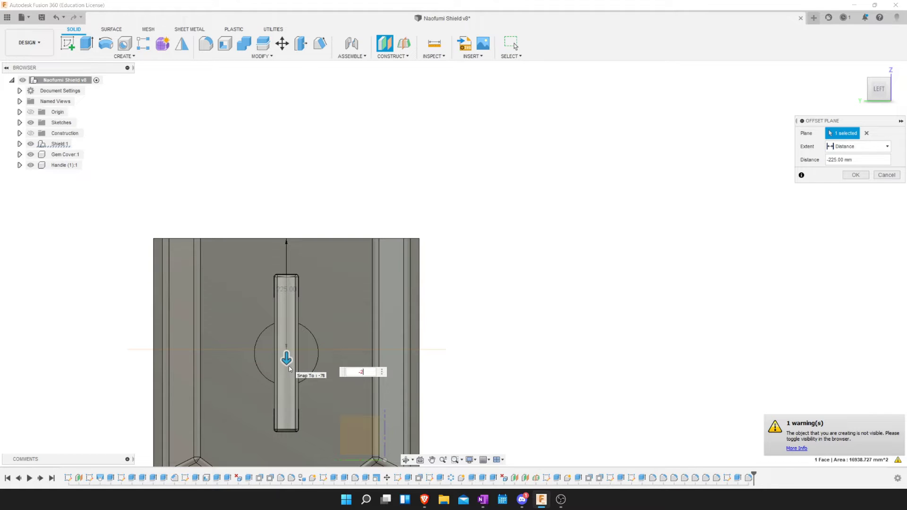
pyautogui.write('235')
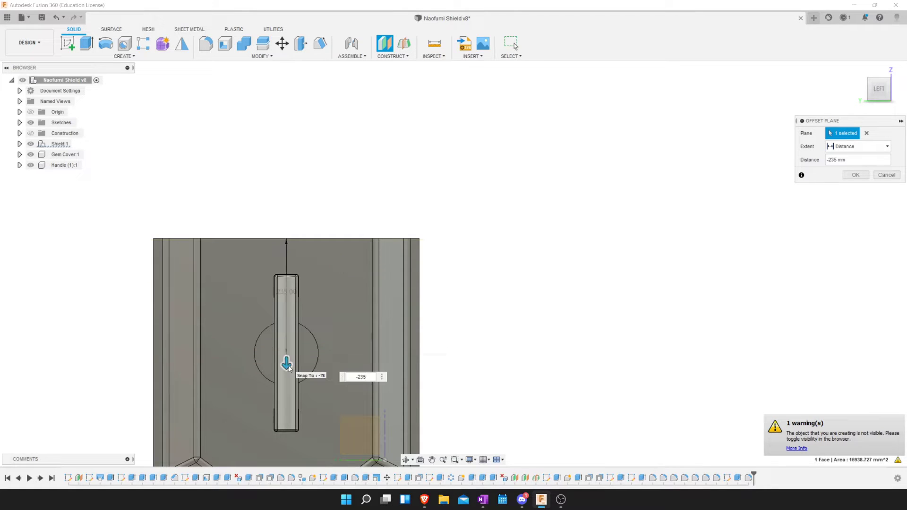
pyautogui.press('Return')
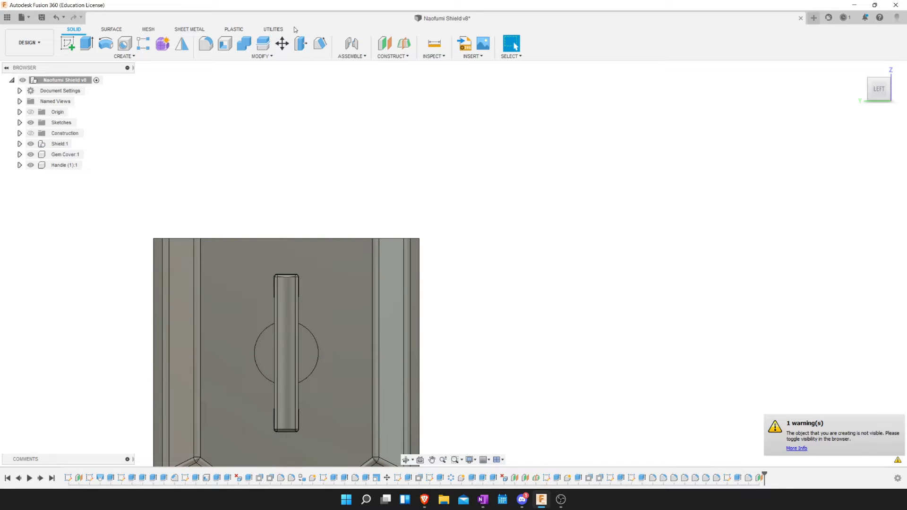
pyautogui.click(278, 31)
# Create a section analysis cutting the shield at the new offset plane.
pyautogui.click(228, 31)
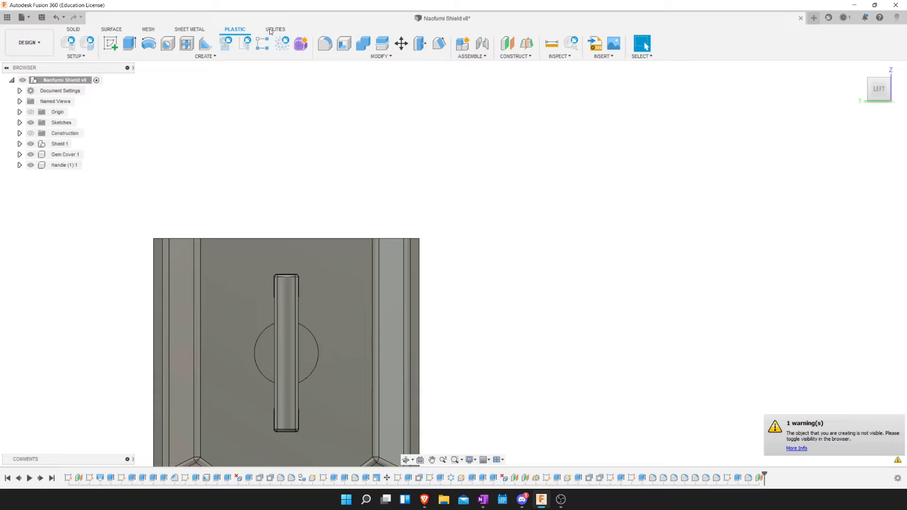
pyautogui.click(112, 29)
pyautogui.click(272, 30)
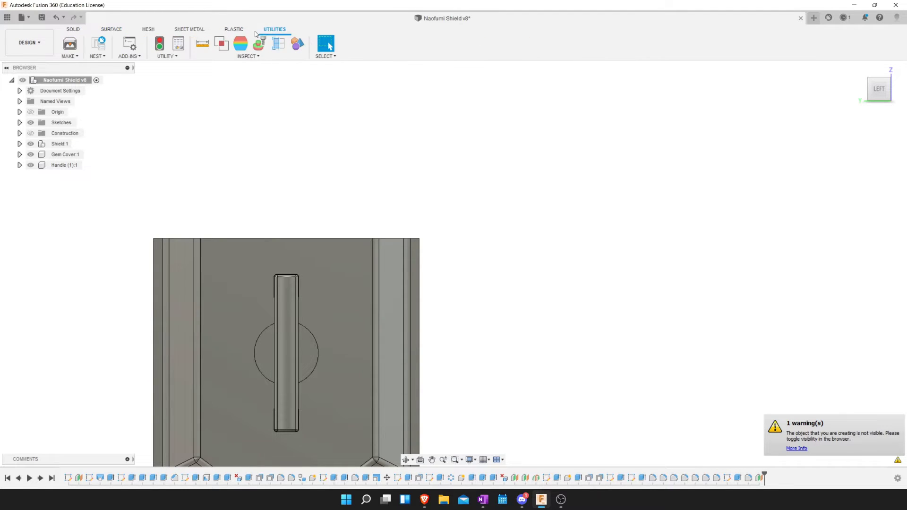
pyautogui.click(242, 31)
pyautogui.click(275, 29)
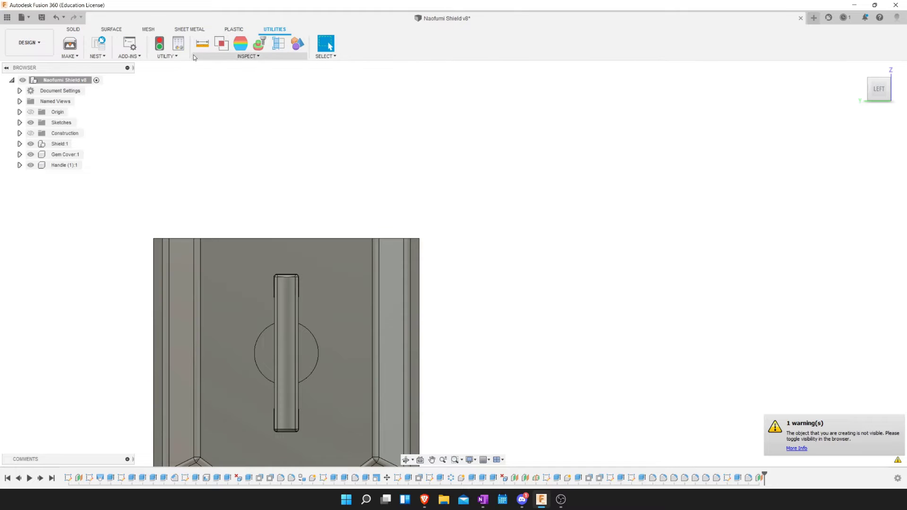
pyautogui.click(284, 44)
pyautogui.moveTo(431, 230); pyautogui.dragTo(405, 246, button='middle')
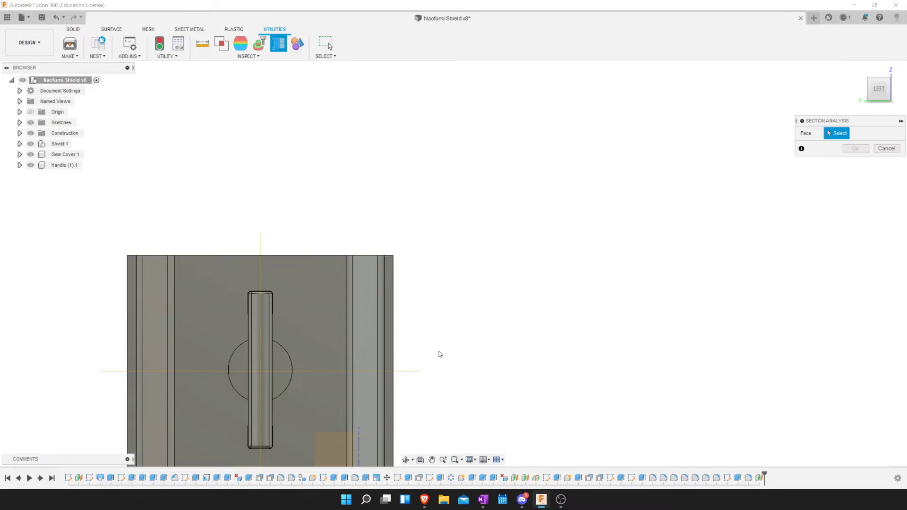
pyautogui.press('F6')
pyautogui.click(436, 355)
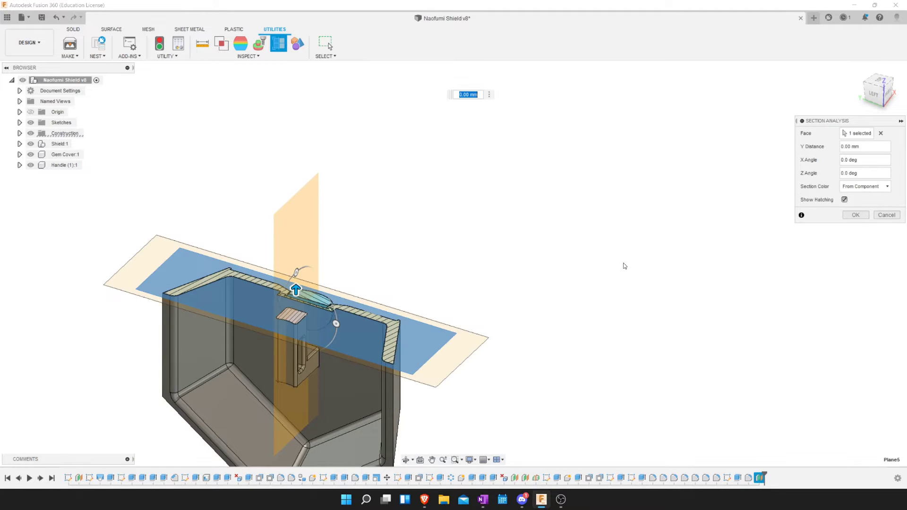
pyautogui.click(856, 215)
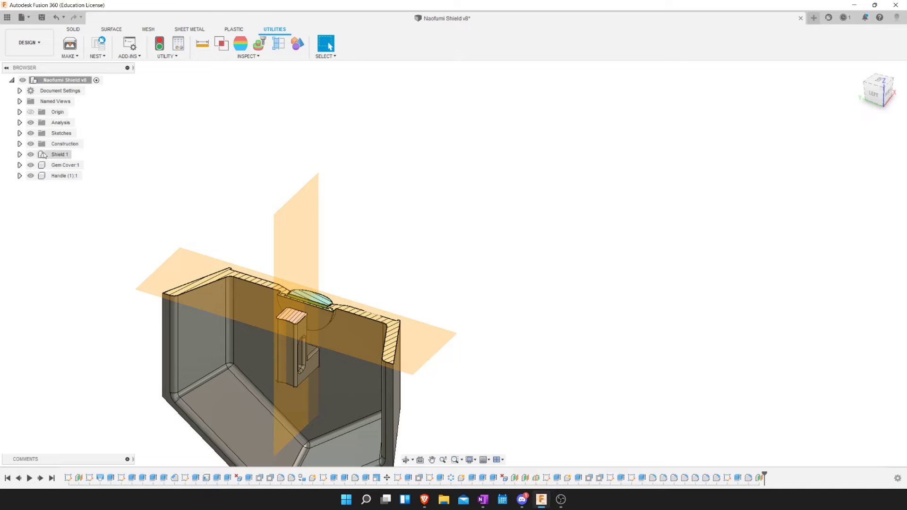
# Hide the construction planes and switch to the top view.
pyautogui.click(30, 144)
pyautogui.scroll(2, 228, 304)
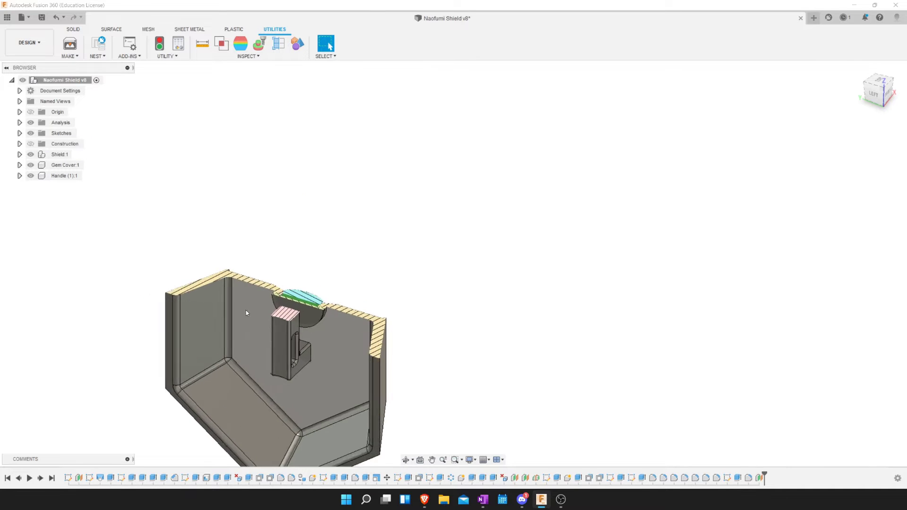
pyautogui.scroll(3, 245, 310)
pyautogui.click(877, 81)
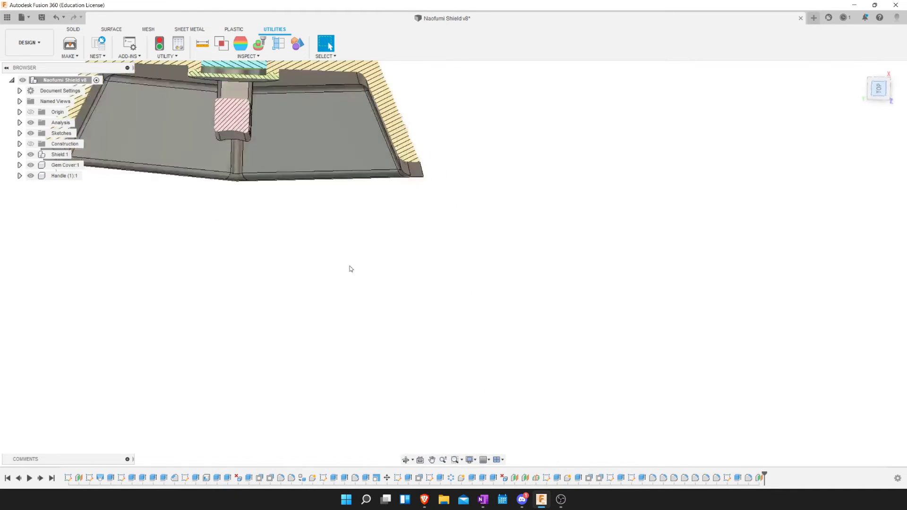
pyautogui.scroll(2, 377, 215)
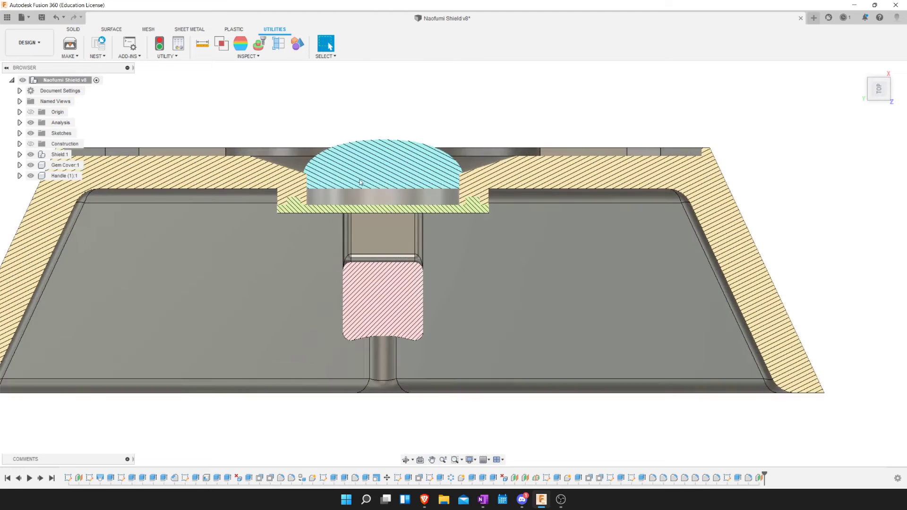
pyautogui.scroll(3, 373, 204)
pyautogui.scroll(3, 368, 189)
# Select the gem's cut section face, then activate the Gem Cover:1 component.
pyautogui.click(552, 161)
pyautogui.scroll(-1, 437, 228)
pyautogui.moveTo(436, 231)
pyautogui.keyDown('shift'); pyautogui.mouseDown(button='middle')
pyautogui.moveTo(386, 209)
pyautogui.moveTo(319, 303)
pyautogui.mouseUp(button='middle'); pyautogui.keyUp('shift')
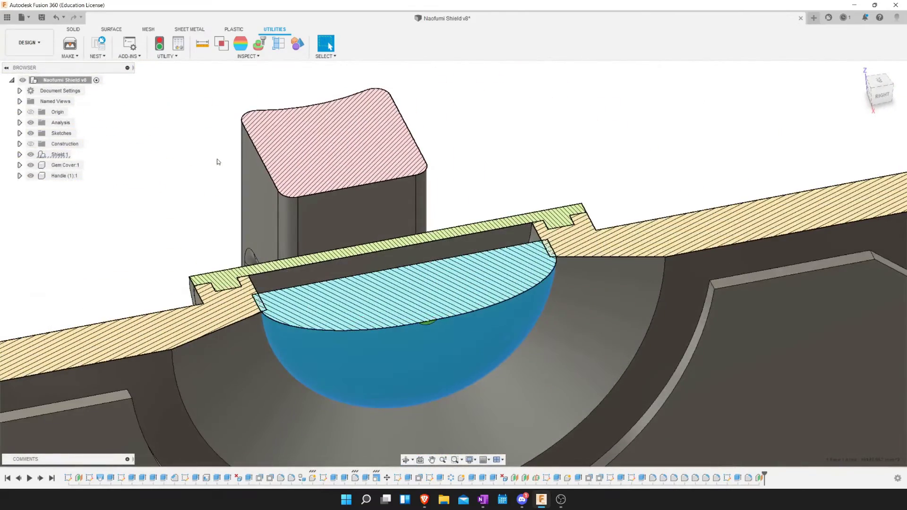
pyautogui.keyDown('shift'); pyautogui.moveTo(252, 261); pyautogui.dragTo(80, 164, button='middle'); pyautogui.keyUp('shift')
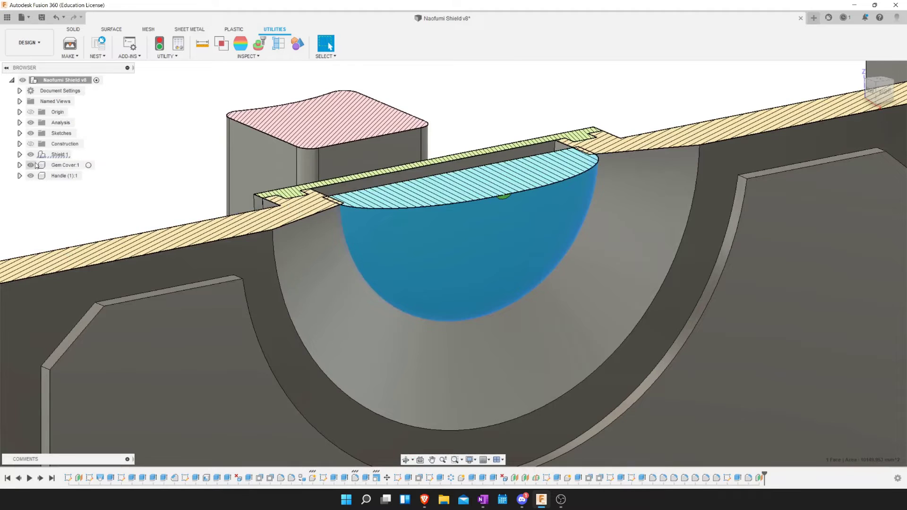
pyautogui.click(88, 165)
pyautogui.scroll(2, 380, 191)
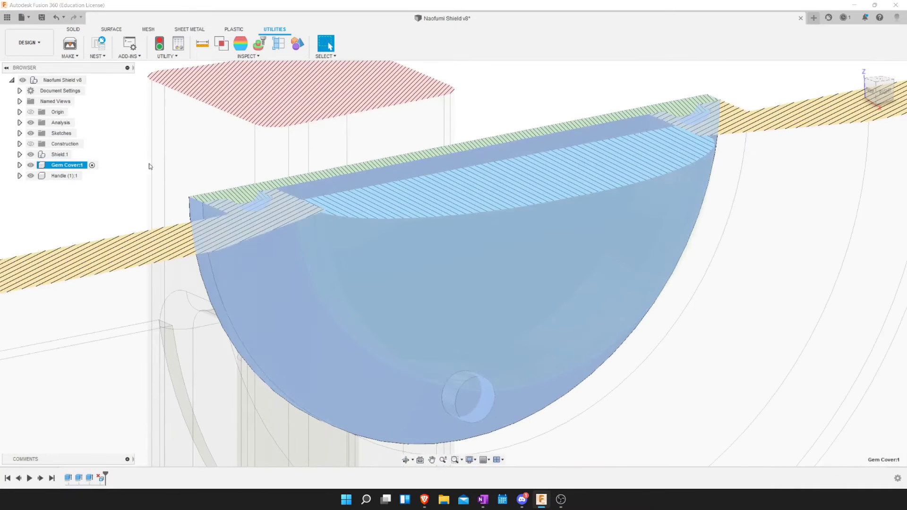
# Try an Offset Face on the gem cover's hemisphere face, then cancel it.
pyautogui.click(79, 33)
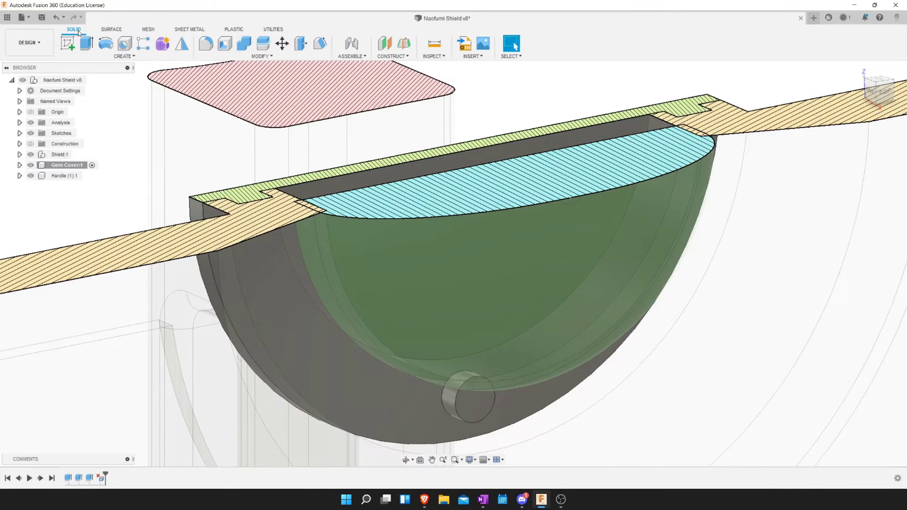
pyautogui.click(303, 44)
pyautogui.click(315, 250)
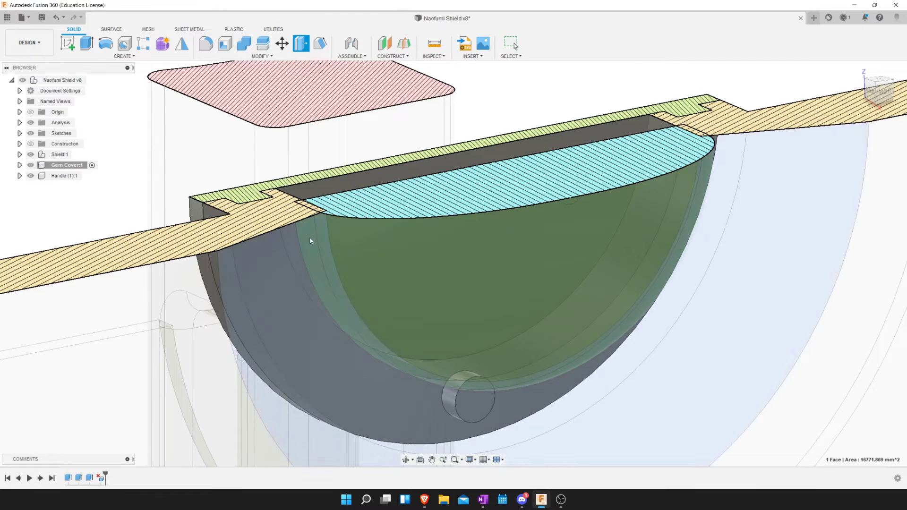
pyautogui.click(886, 175)
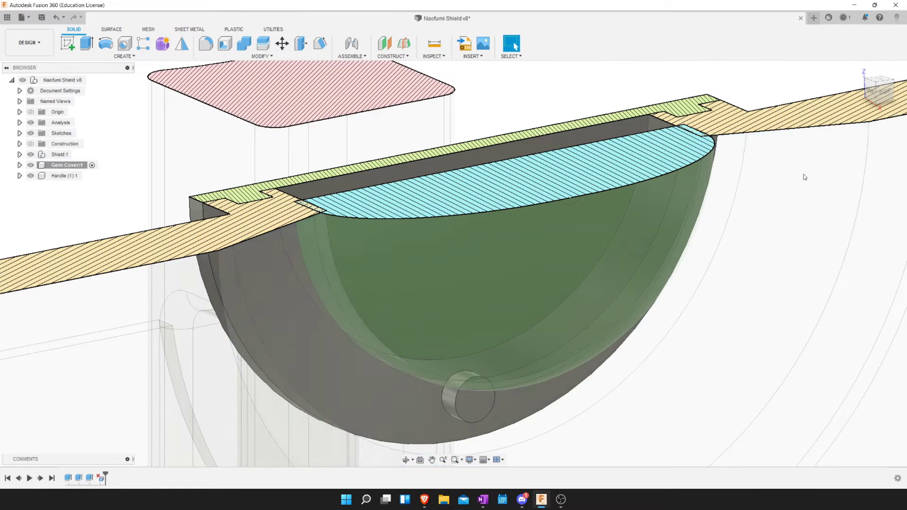
pyautogui.keyDown('shift'); pyautogui.moveTo(464, 201); pyautogui.dragTo(484, 222, button='middle'); pyautogui.keyUp('shift')
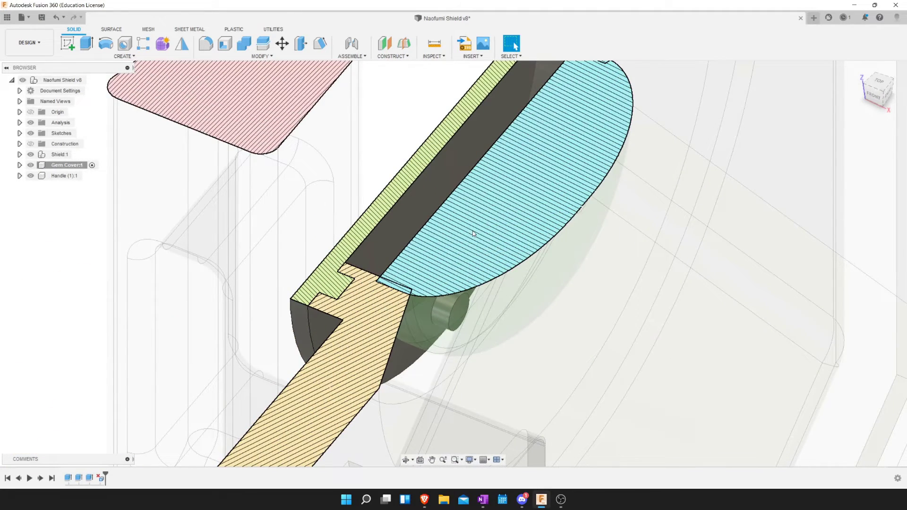
# Check face areas and hide the Shield:1 body, leaving only the sectioned gem cover.
pyautogui.scroll(2, 473, 233)
pyautogui.scroll(-5, 445, 243)
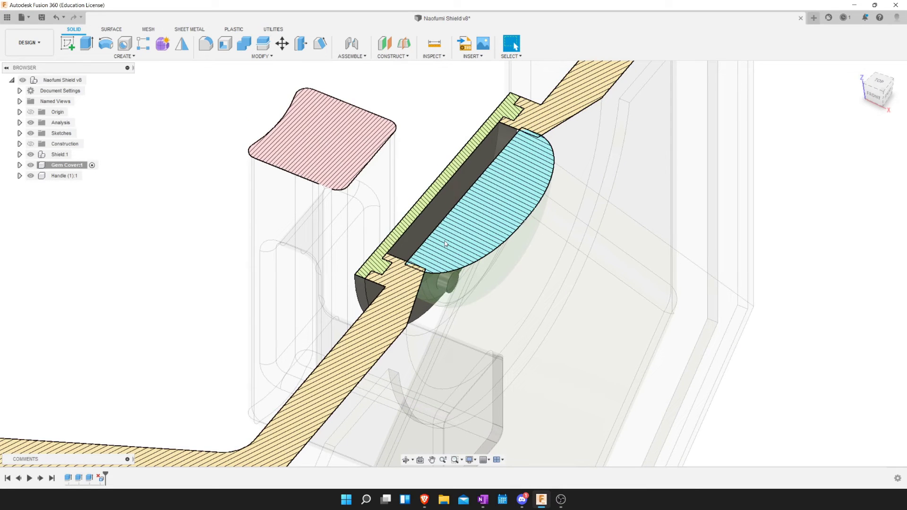
pyautogui.scroll(3, 428, 266)
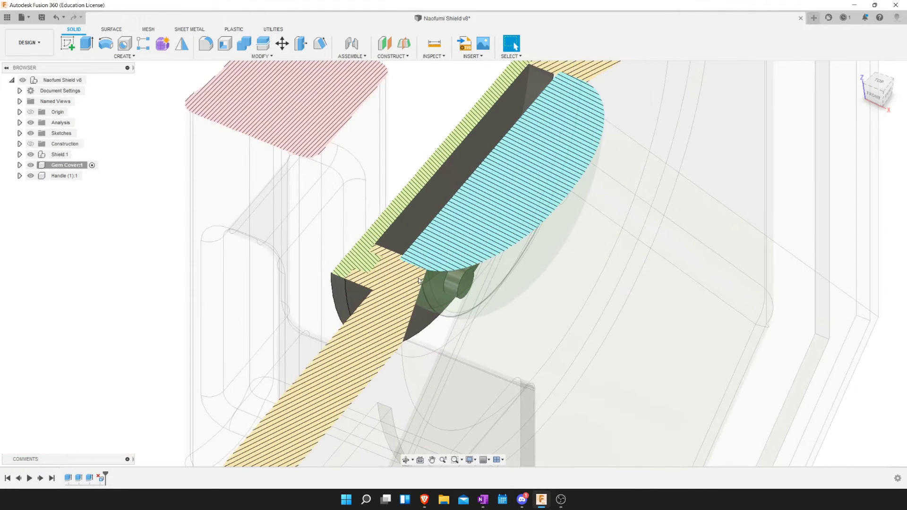
pyautogui.scroll(2, 419, 280)
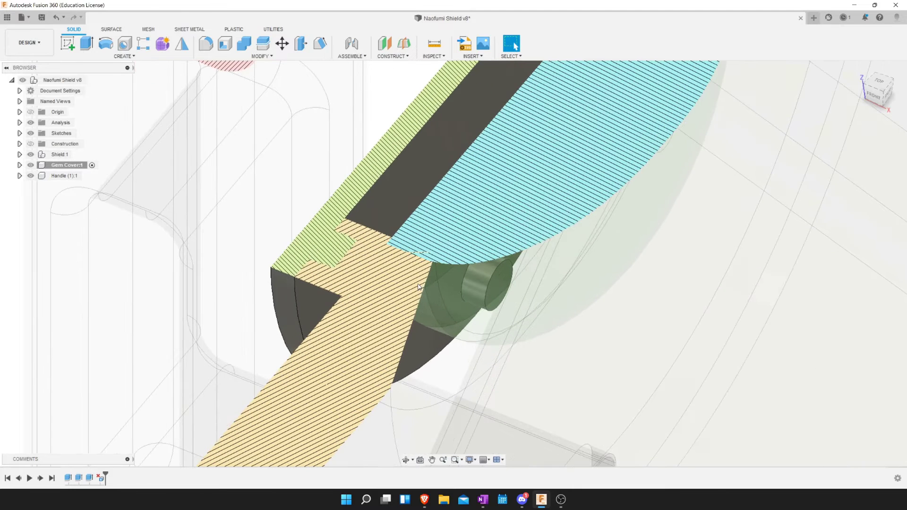
pyautogui.scroll(2, 419, 287)
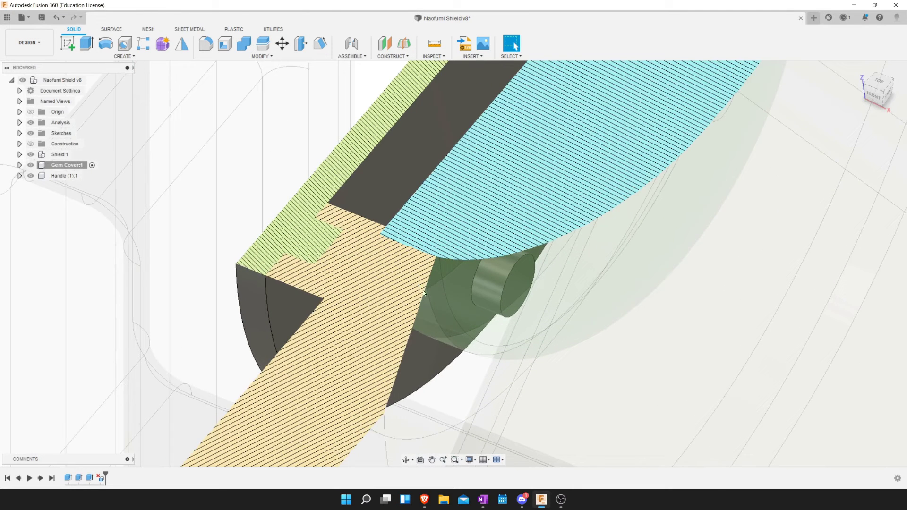
pyautogui.click(432, 314)
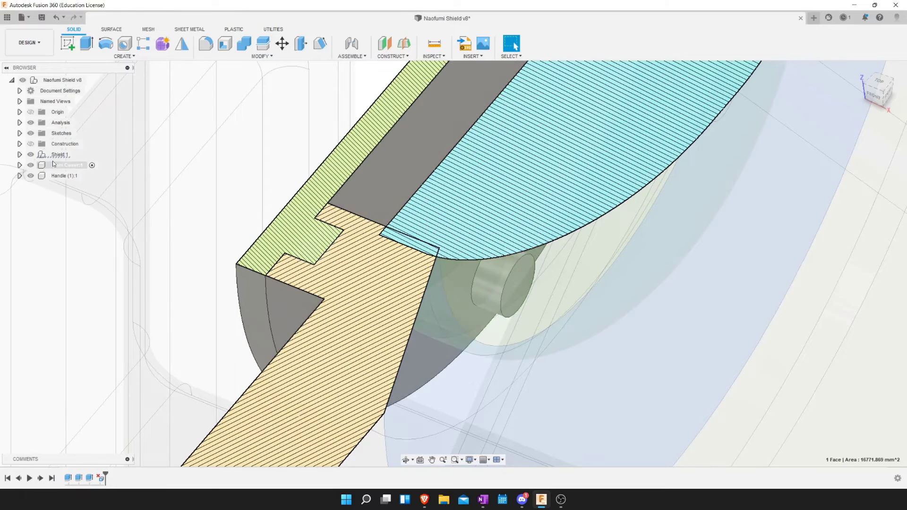
pyautogui.click(31, 155)
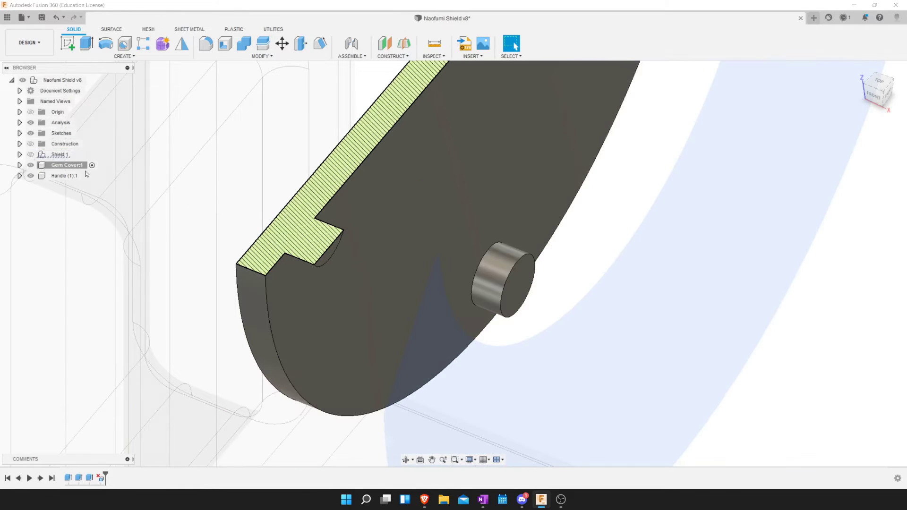
pyautogui.click(8, 126)
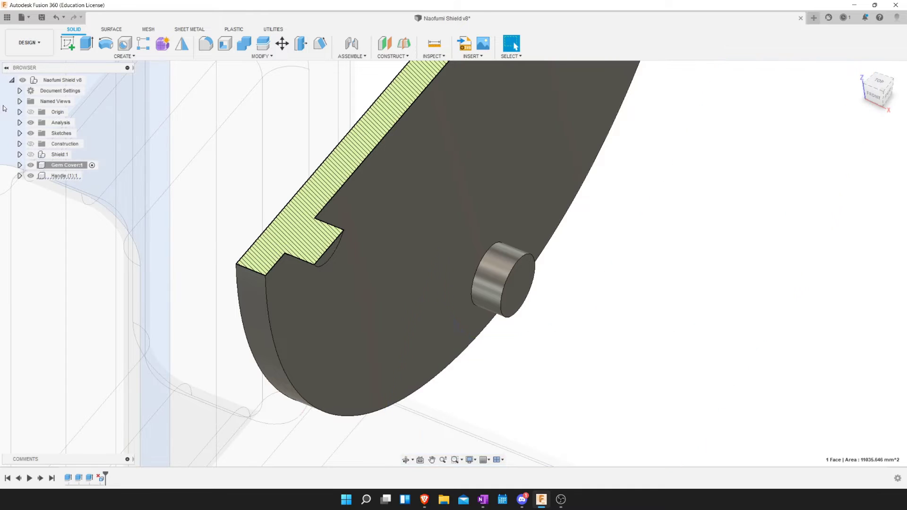
# Activate Gem:1 and select its curved outer face, hiding the shield body to expose it.
pyautogui.click(30, 155)
pyautogui.click(29, 166)
pyautogui.click(20, 155)
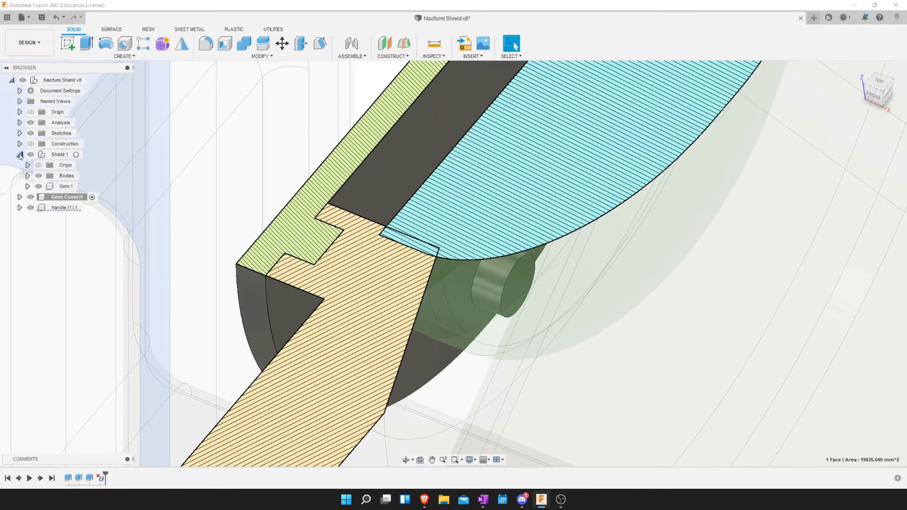
pyautogui.click(28, 176)
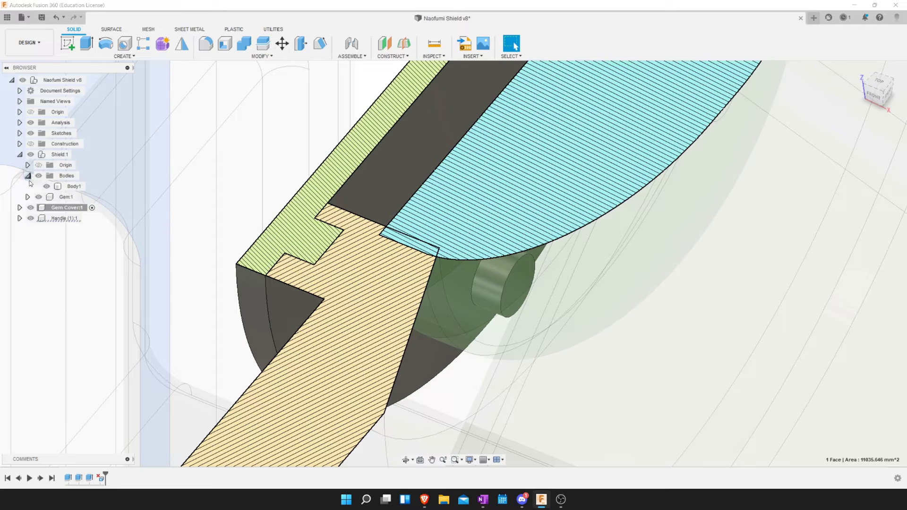
pyautogui.click(68, 198)
pyautogui.click(84, 197)
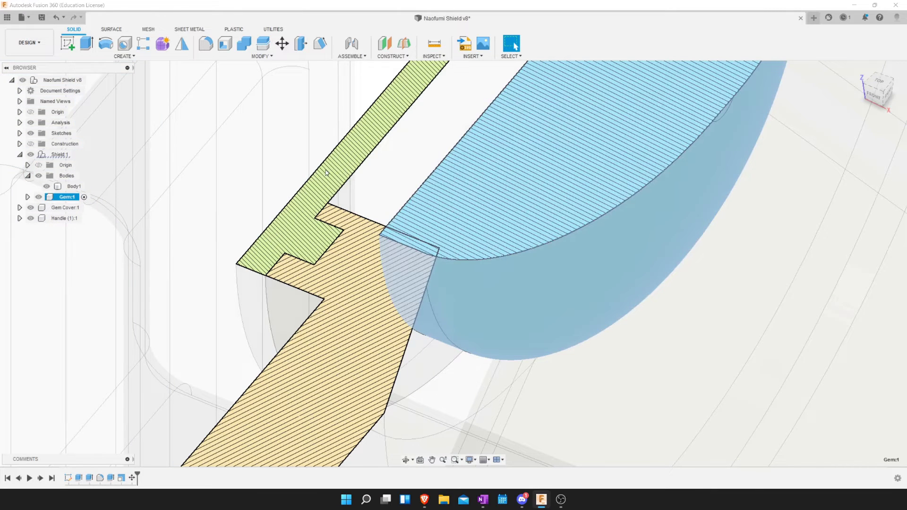
pyautogui.click(428, 305)
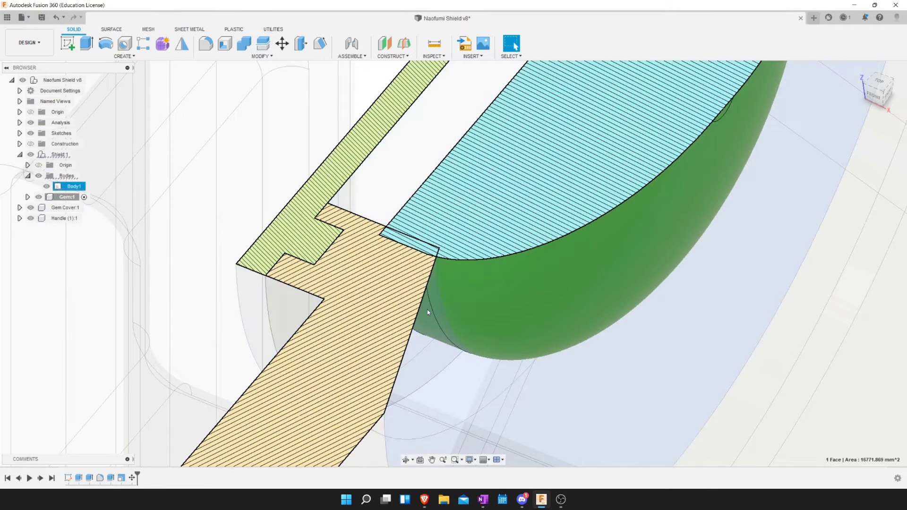
pyautogui.click(47, 186)
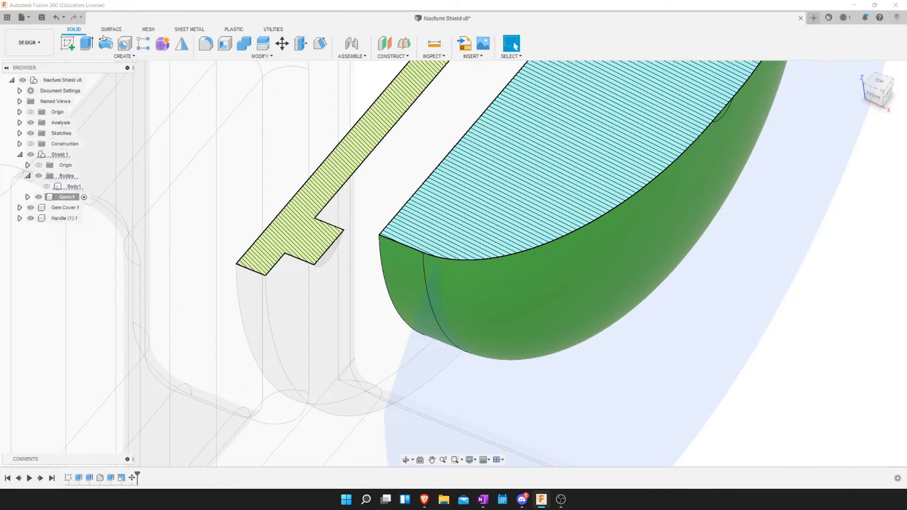
# Offset the gem's curved and end faces by -2.2 mm, with the shield shown again.
pyautogui.click(426, 271)
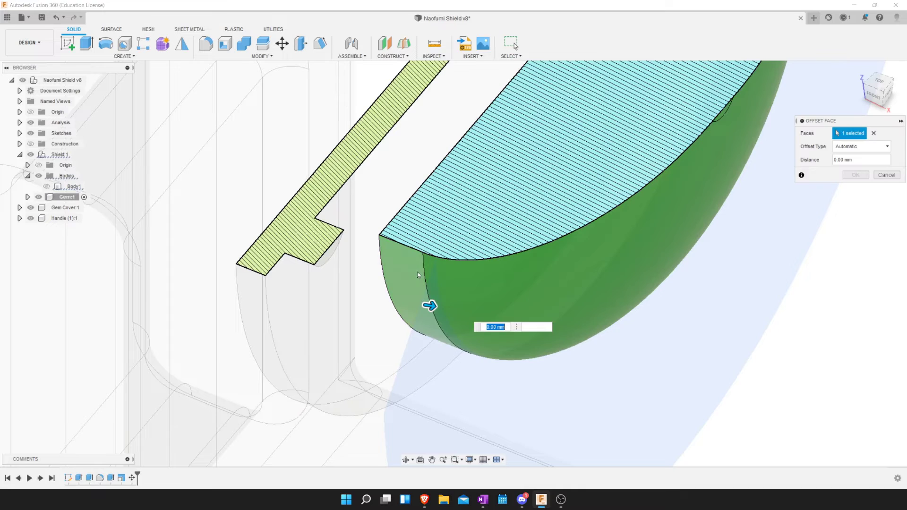
pyautogui.write('-1')
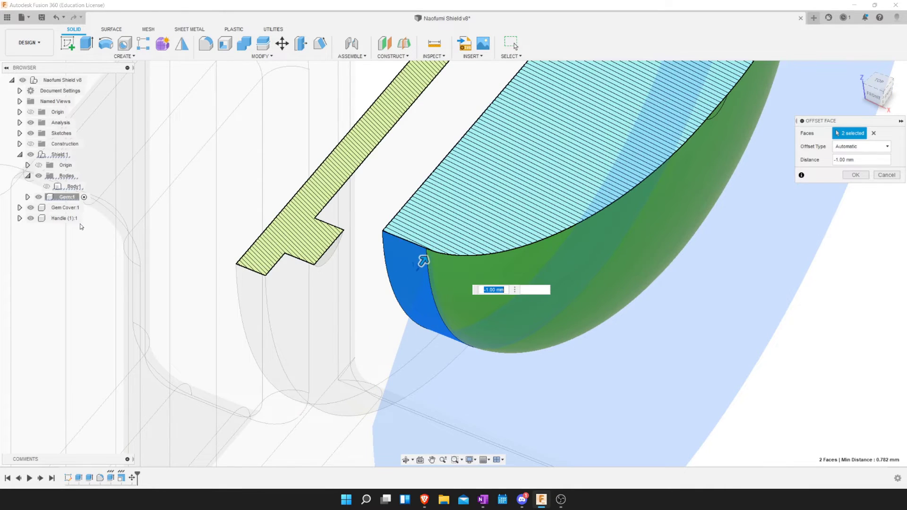
pyautogui.click(43, 186)
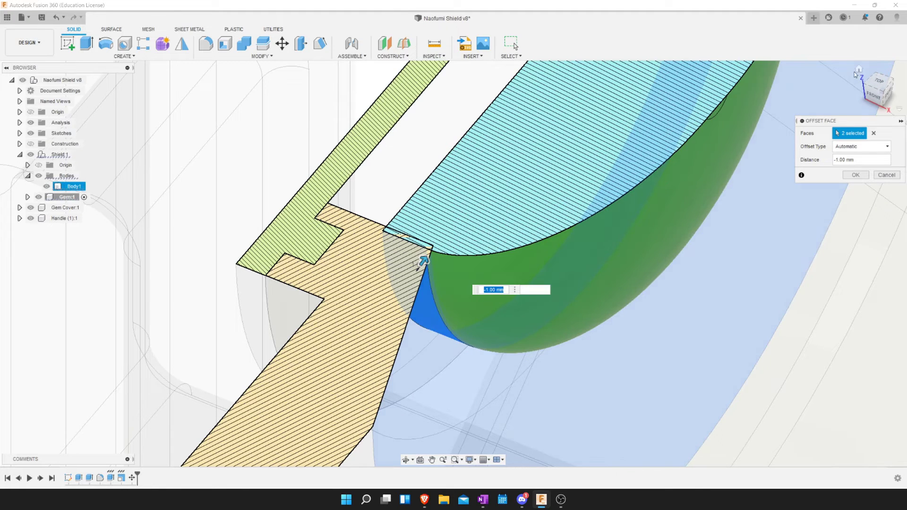
pyautogui.click(879, 82)
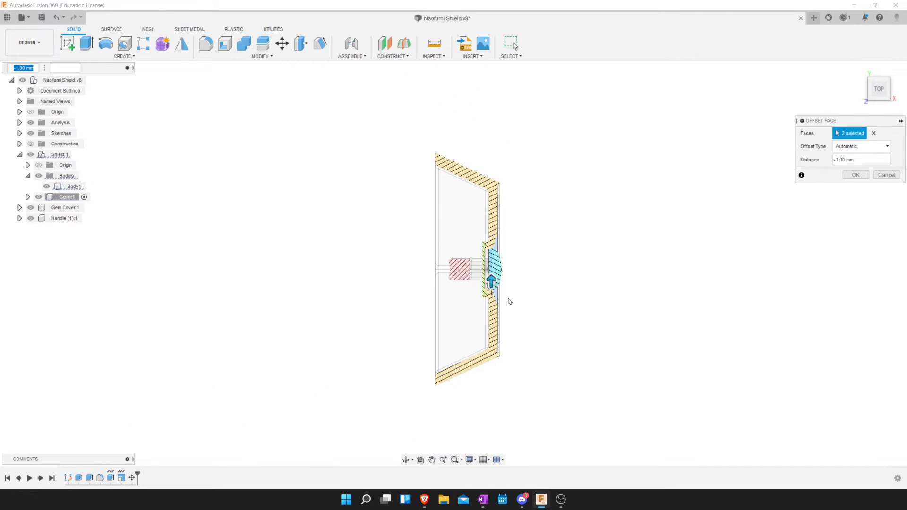
pyautogui.scroll(2, 505, 296)
pyautogui.scroll(3, 503, 291)
pyautogui.scroll(3, 525, 286)
pyautogui.scroll(2, 534, 284)
pyautogui.scroll(-1, 537, 283)
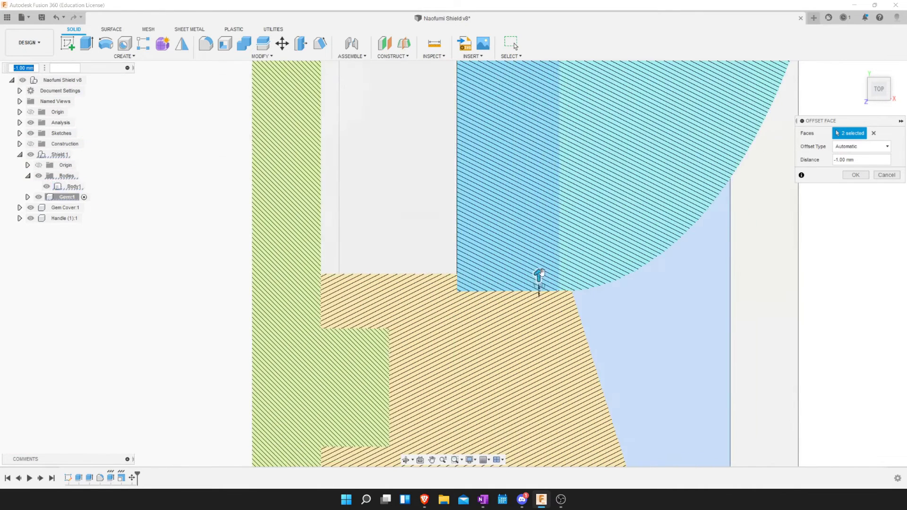
pyautogui.moveTo(539, 273)
pyautogui.mouseDown()
pyautogui.moveTo(540, 250)
pyautogui.moveTo(540, 261)
pyautogui.mouseUp()
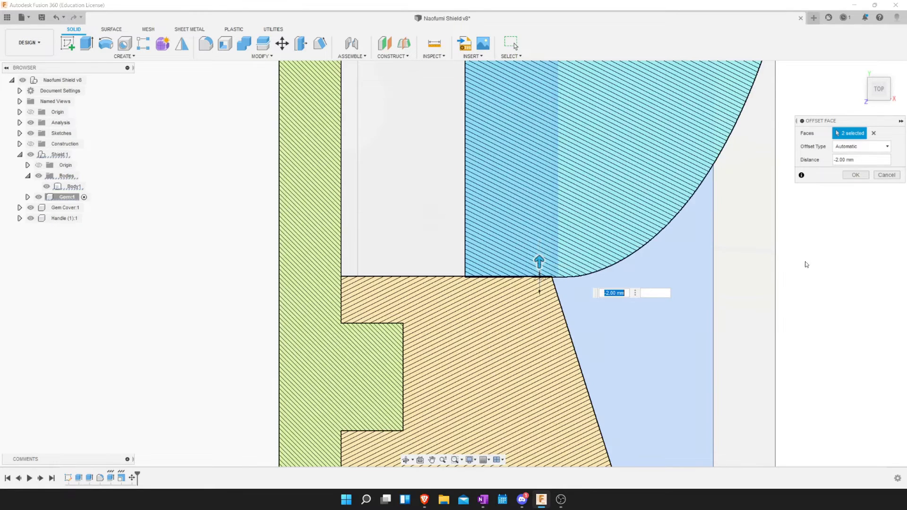
pyautogui.scroll(2, 538, 295)
pyautogui.scroll(2, 551, 298)
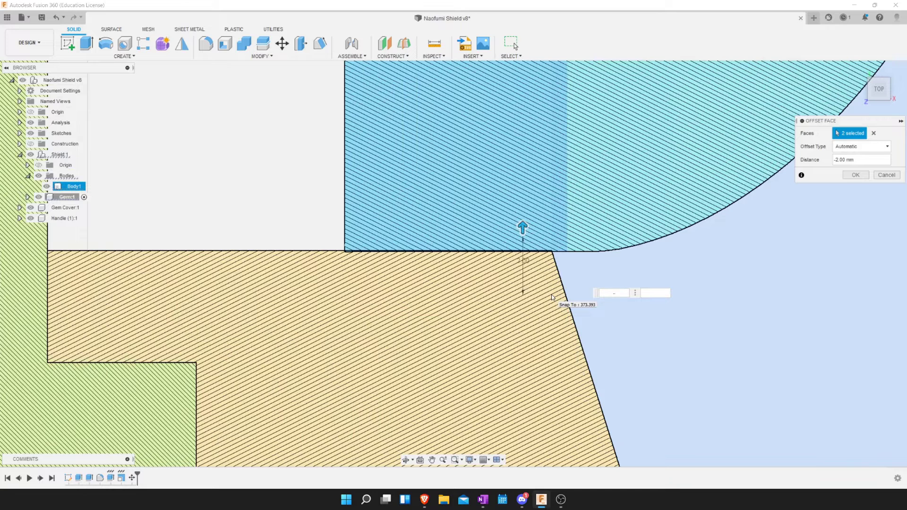
pyautogui.write('2.2')
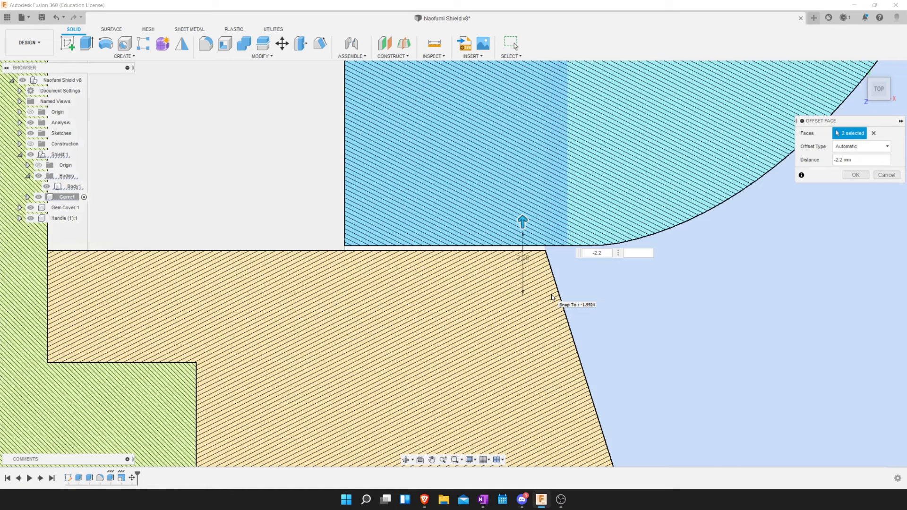
pyautogui.click(864, 174)
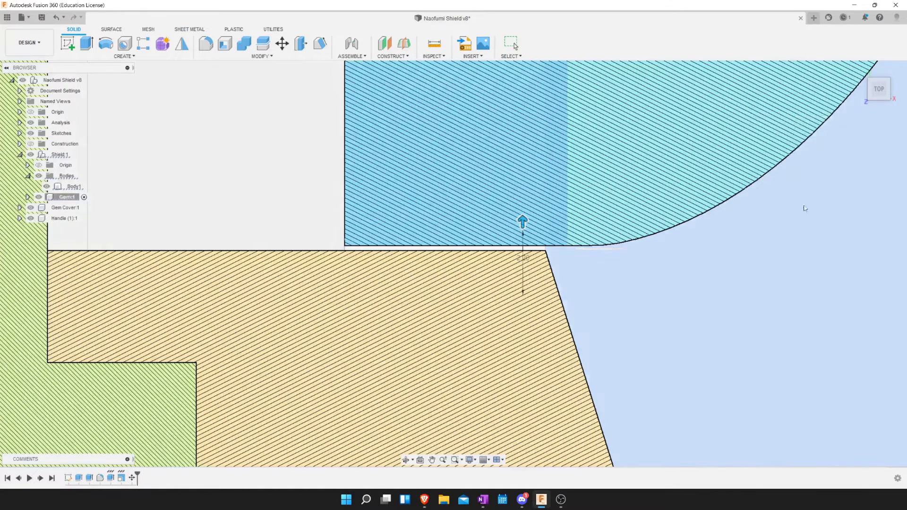
pyautogui.scroll(-3, 596, 243)
pyautogui.scroll(-2, 597, 244)
pyautogui.scroll(-2, 597, 245)
pyautogui.scroll(-1, 597, 244)
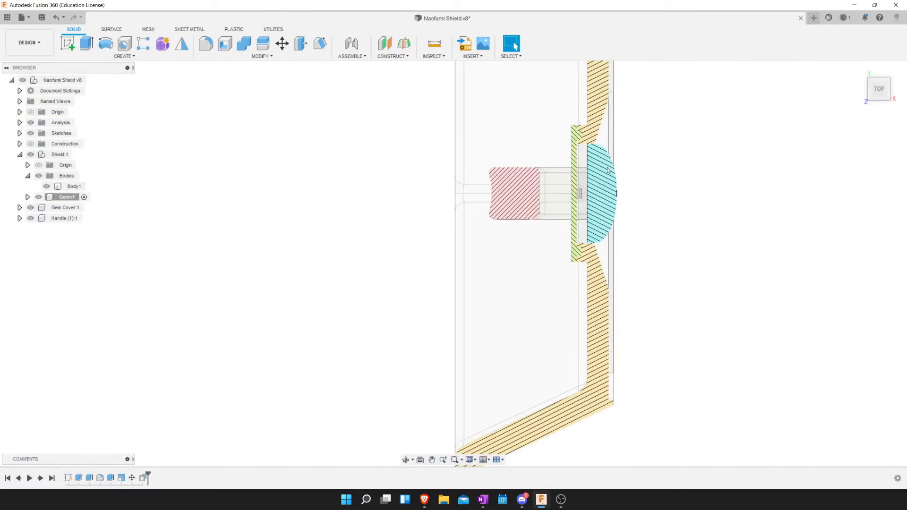
pyautogui.scroll(2, 599, 165)
pyautogui.scroll(1, 591, 156)
pyautogui.scroll(1, 585, 151)
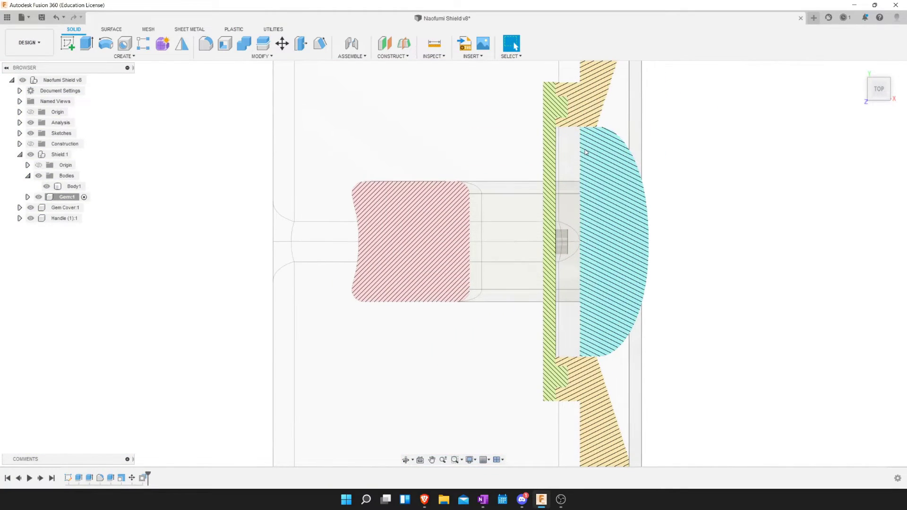
pyautogui.moveTo(610, 178)
pyautogui.keyDown('shift'); pyautogui.mouseDown(button='middle')
pyautogui.moveTo(537, 137)
pyautogui.moveTo(533, 126)
pyautogui.moveTo(549, 164)
pyautogui.moveTo(623, 168)
pyautogui.moveTo(643, 157)
pyautogui.moveTo(639, 174)
pyautogui.moveTo(609, 168)
pyautogui.moveTo(643, 172)
pyautogui.moveTo(642, 189)
pyautogui.mouseUp(button='middle'); pyautogui.keyUp('shift')
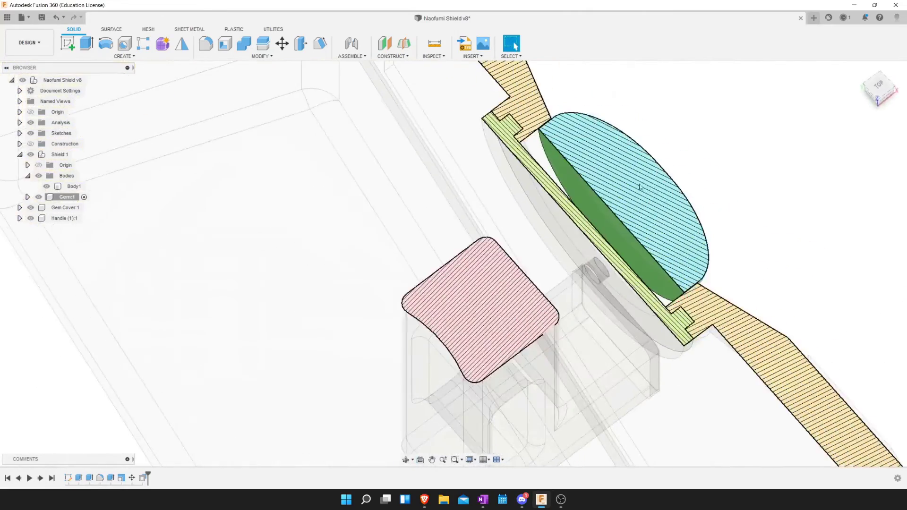
# Hide Gem Cover:1 and Handle (1):1, activate Shield:1, and expand Gem:1 in the browser.
pyautogui.click(30, 207)
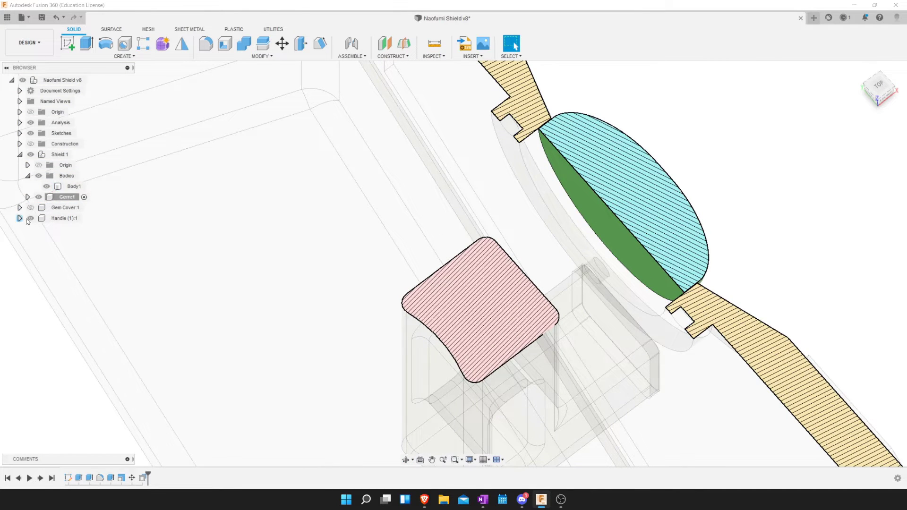
pyautogui.click(30, 219)
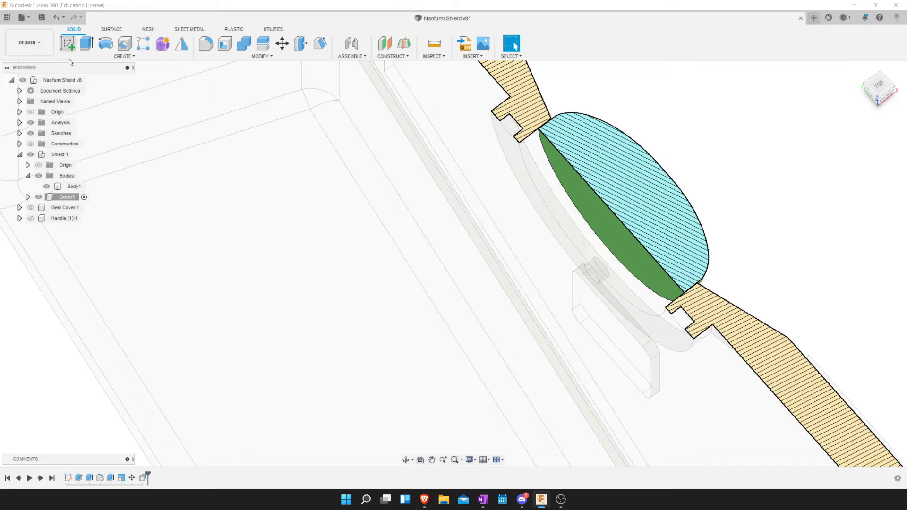
pyautogui.click(72, 187)
pyautogui.click(79, 154)
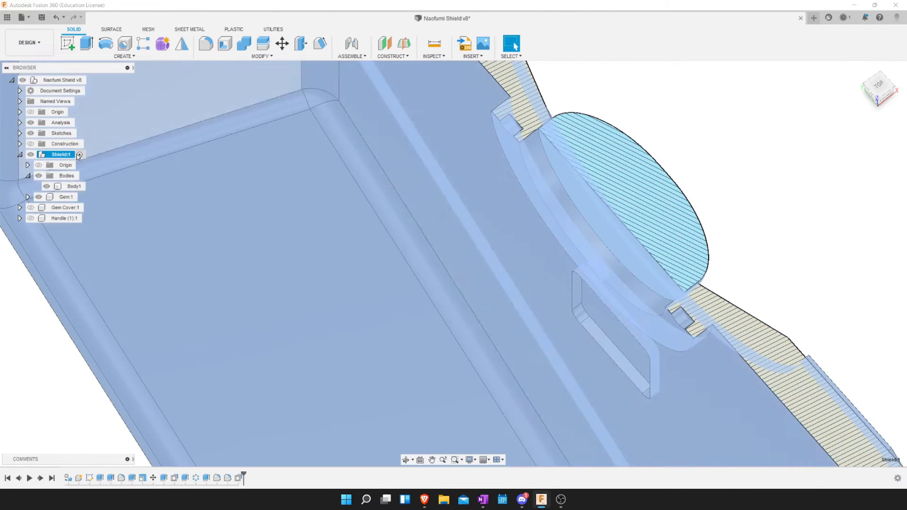
pyautogui.click(688, 132)
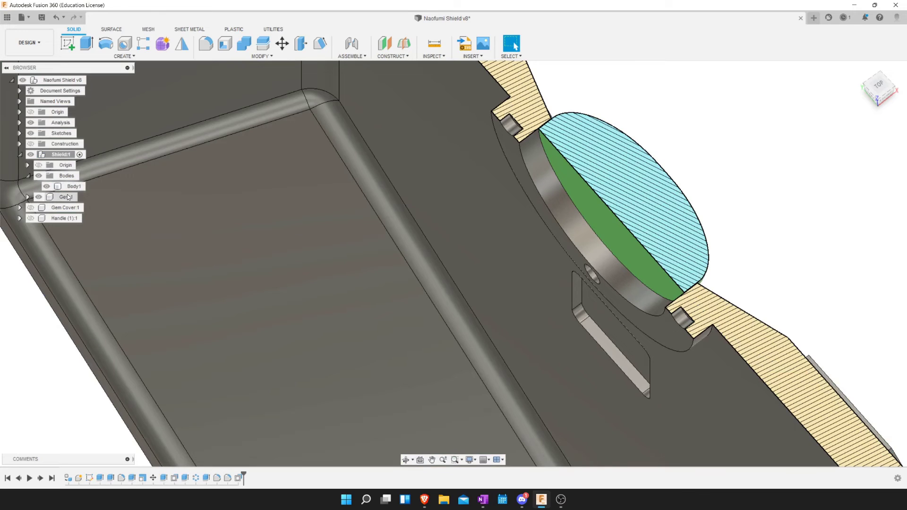
pyautogui.moveTo(74, 201)
pyautogui.mouseDown()
pyautogui.moveTo(69, 218)
pyautogui.moveTo(30, 199)
pyautogui.mouseUp()
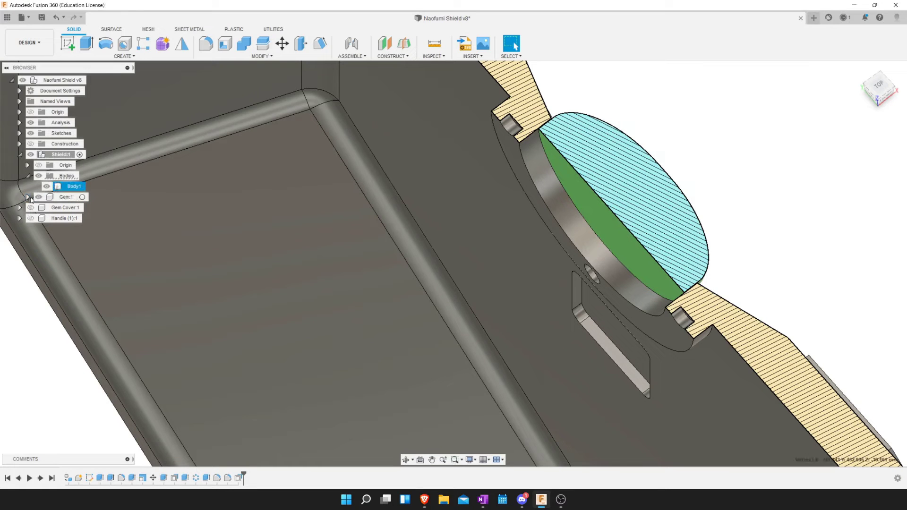
pyautogui.click(28, 198)
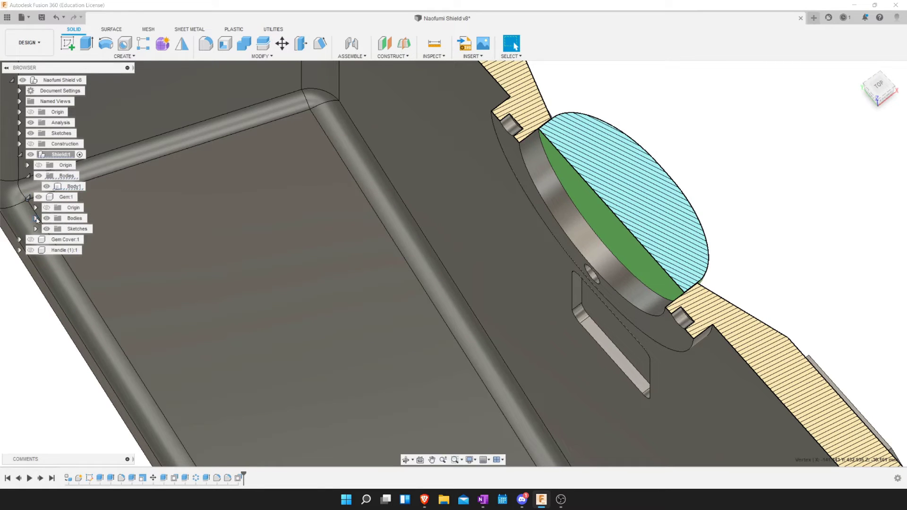
# Convert Gem:1's Body1 into Component6:1, then undo so Body1 stays inside Gem:1.
pyautogui.click(36, 219)
pyautogui.click(81, 230)
pyautogui.rightClick(80, 230)
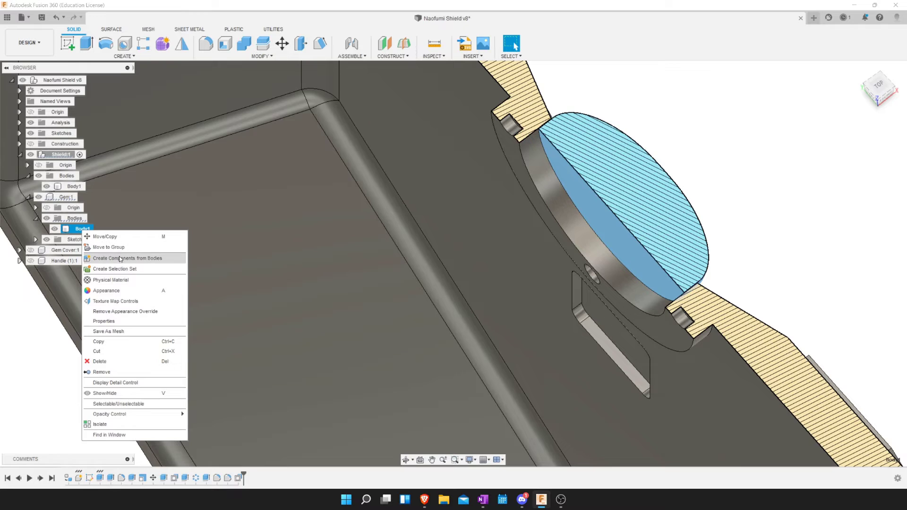
pyautogui.click(119, 259)
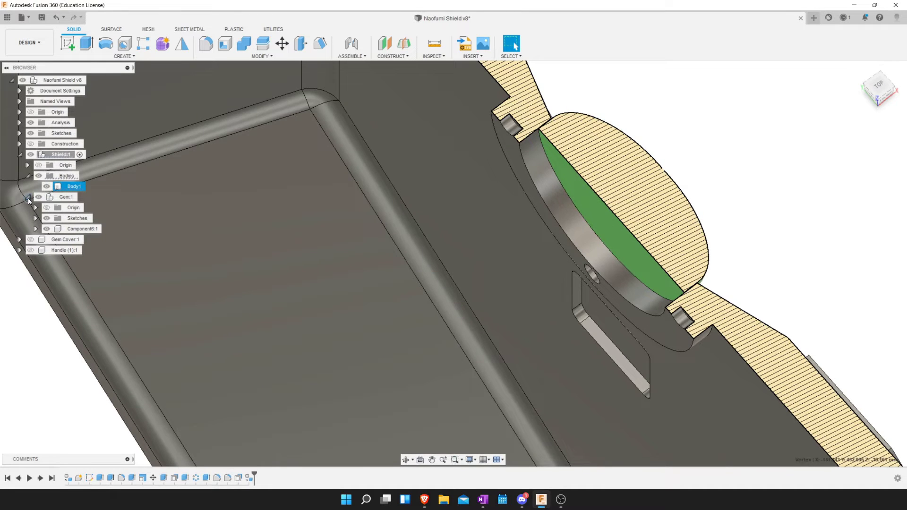
pyautogui.moveTo(60, 228); pyautogui.dragTo(59, 247)
pyautogui.rightClick(83, 228)
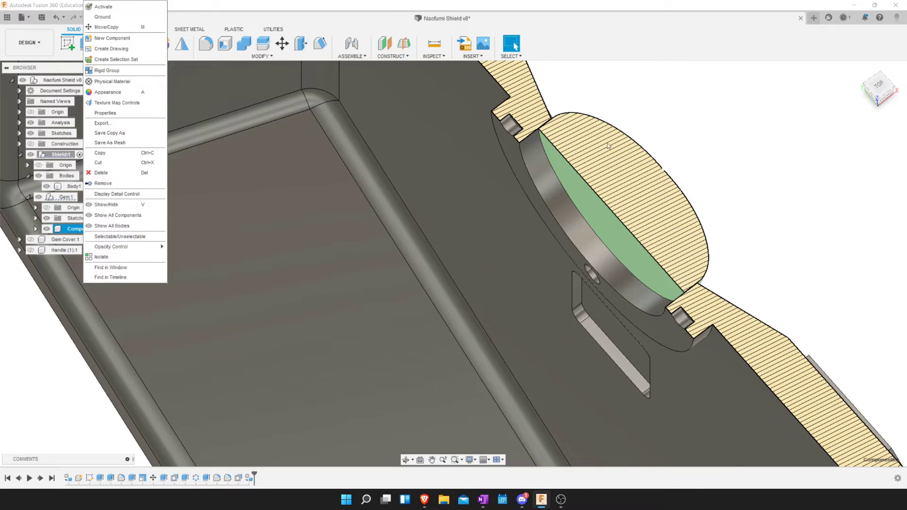
pyautogui.click(659, 137)
pyautogui.hotkey('ctrl', 'z')
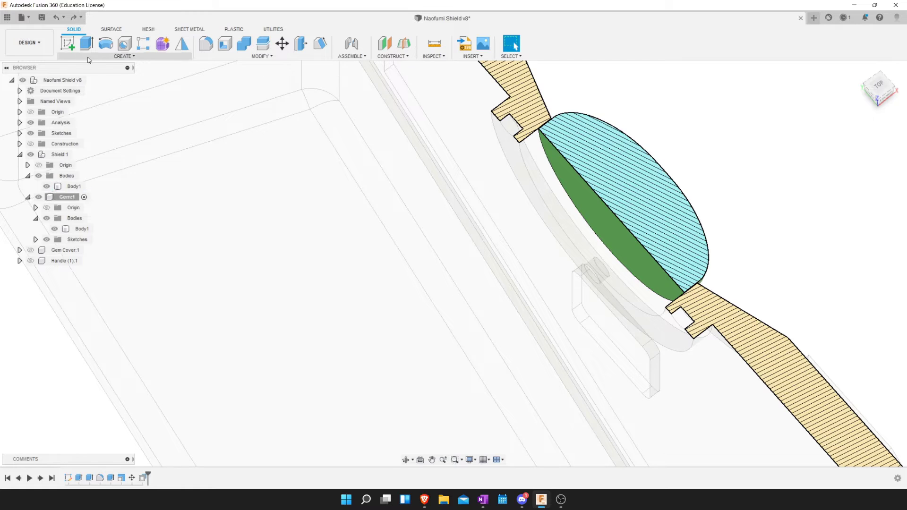
# Collapse Gem:1, reactivate Shield:1, and start a new sketch on the ring face.
pyautogui.click(79, 187)
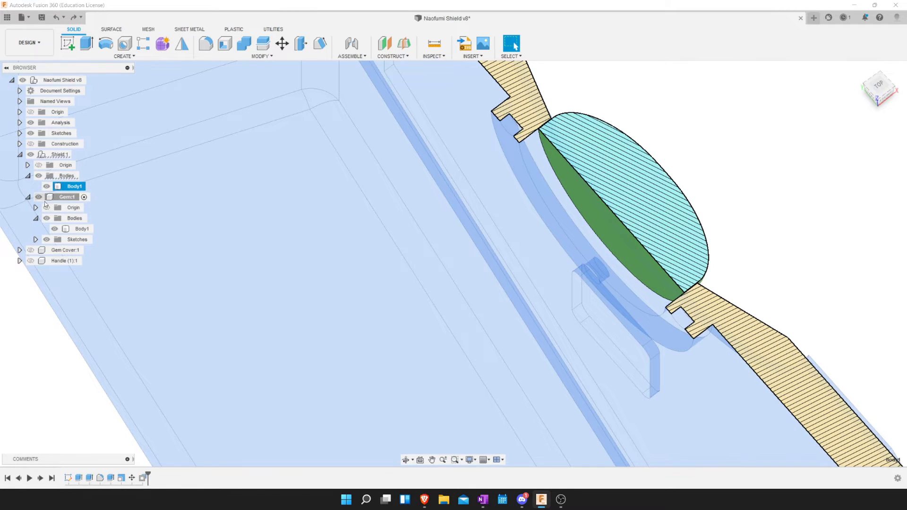
pyautogui.click(28, 197)
pyautogui.click(47, 186)
pyautogui.click(65, 176)
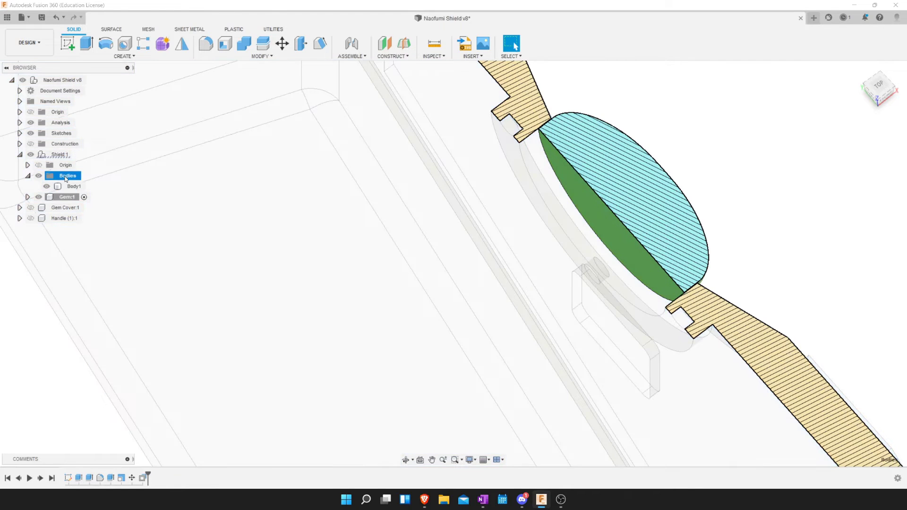
pyautogui.doubleClick(60, 154)
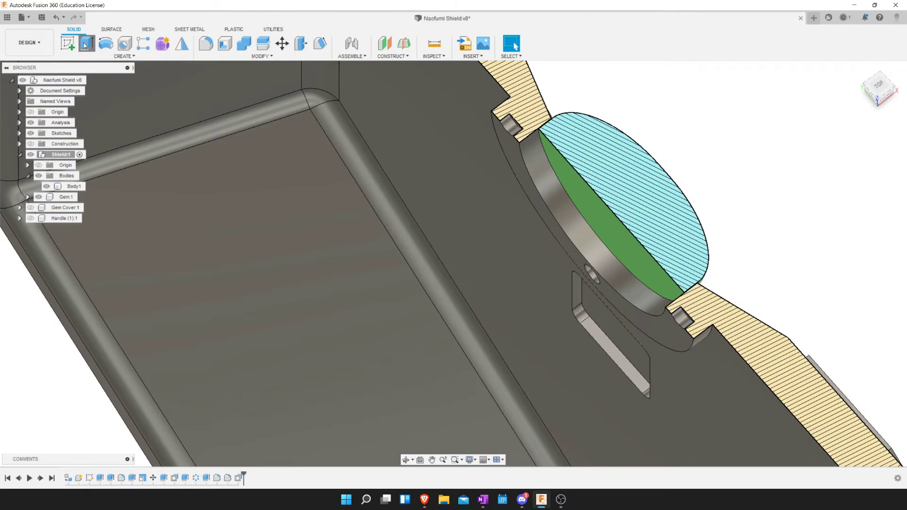
pyautogui.click(85, 45)
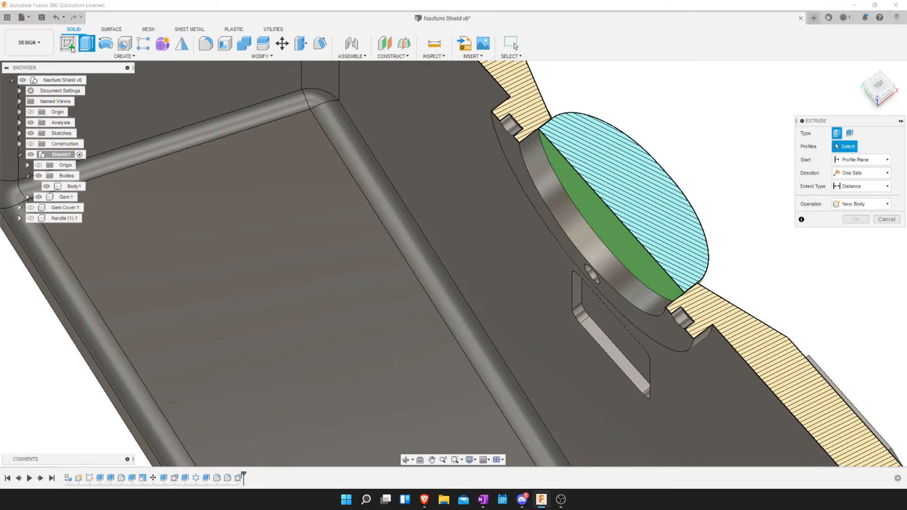
pyautogui.click(528, 187)
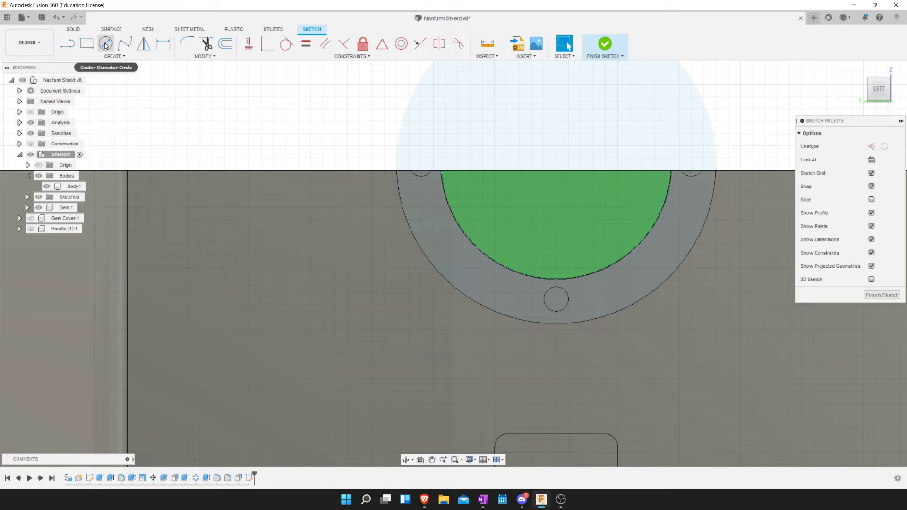
# Project the outer ring face and draw a circle centred on the gem's outline.
pyautogui.rightClick(328, 167)
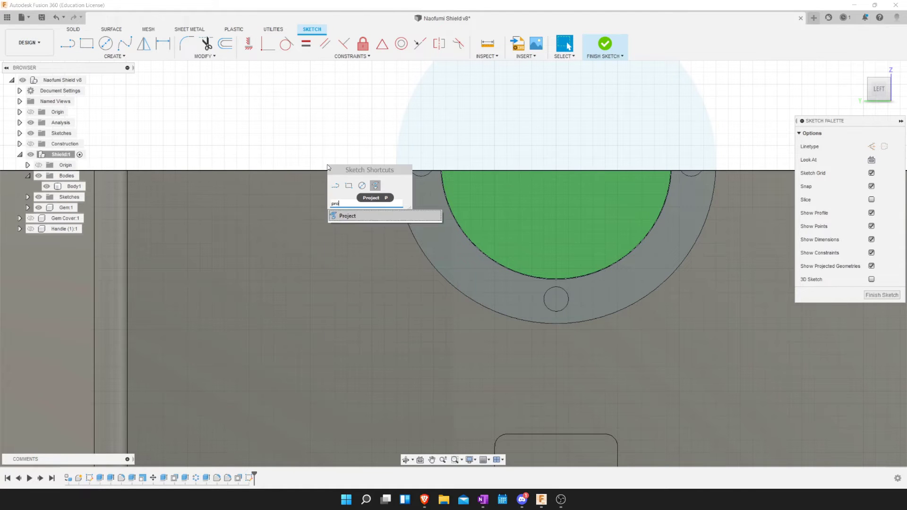
pyautogui.click(376, 197)
pyautogui.click(441, 231)
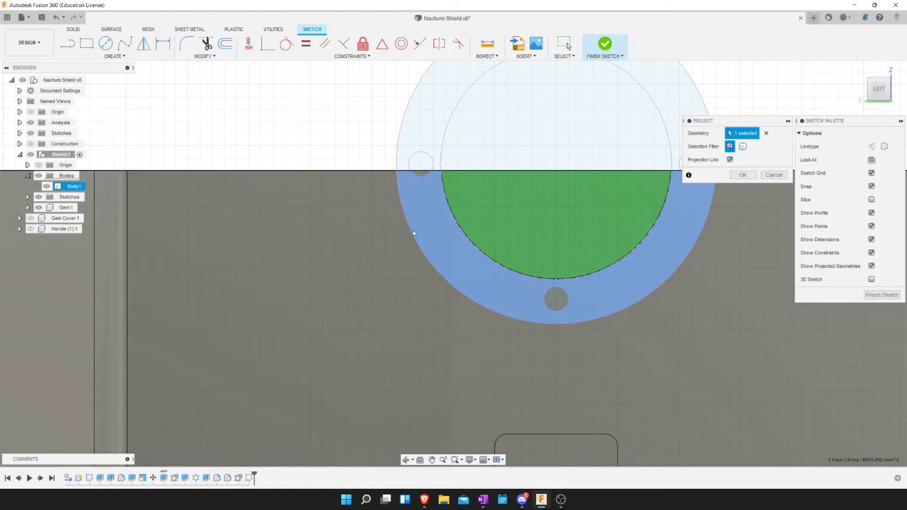
pyautogui.press('Return')
pyautogui.press('c')
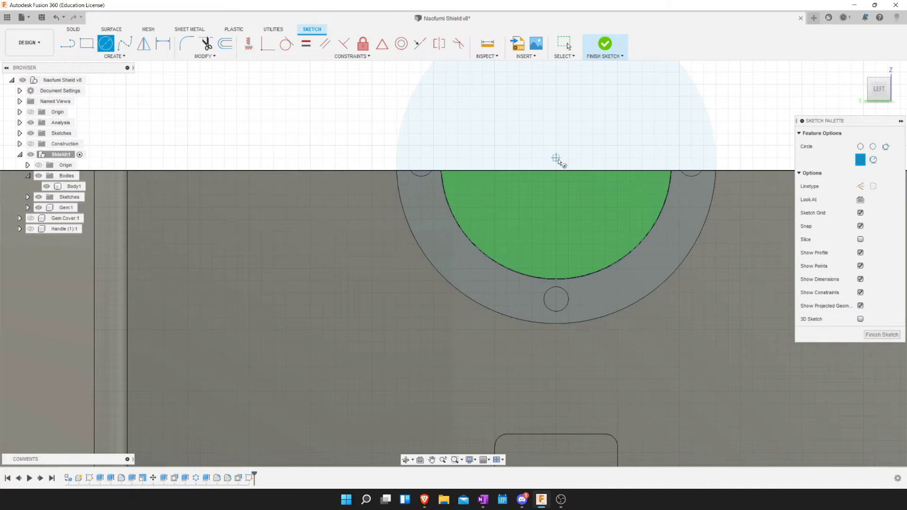
pyautogui.click(552, 160)
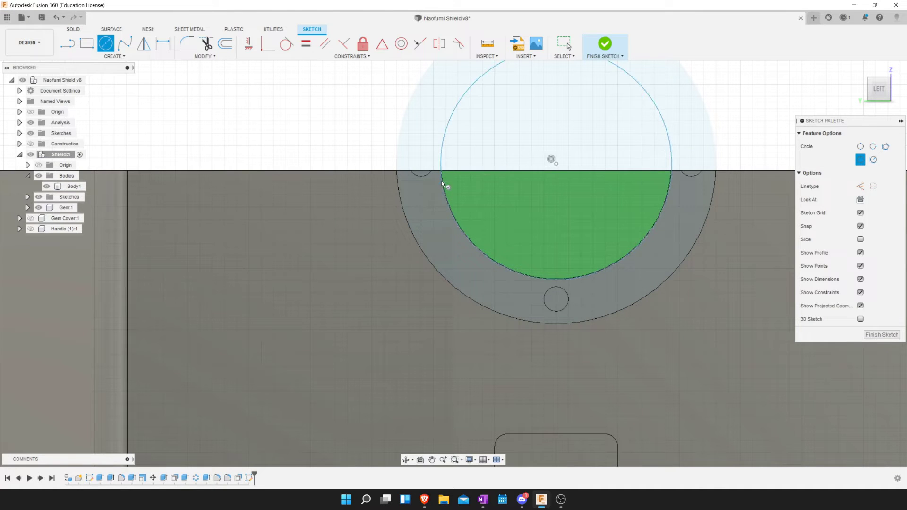
pyautogui.keyDown('shift'); pyautogui.moveTo(667, 150); pyautogui.dragTo(558, 204, button='middle'); pyautogui.keyUp('shift')
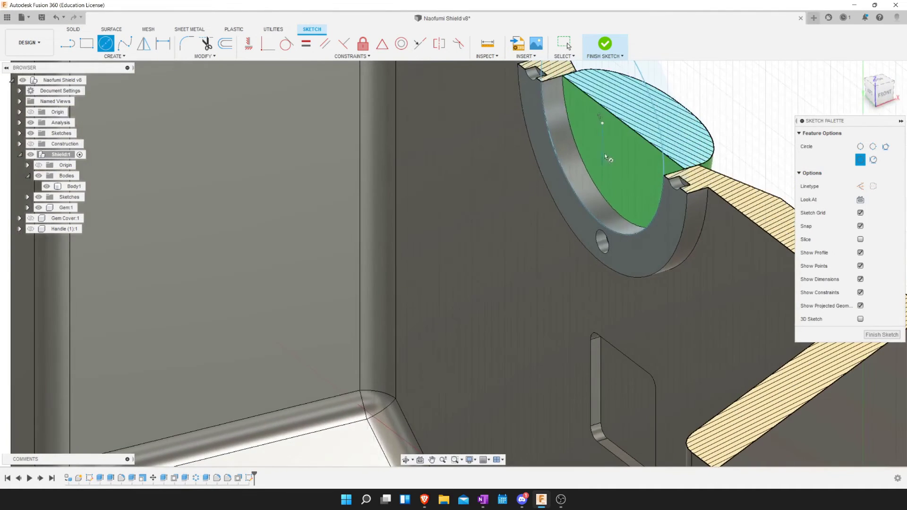
pyautogui.scroll(-3, 558, 203)
pyautogui.scroll(4, 581, 236)
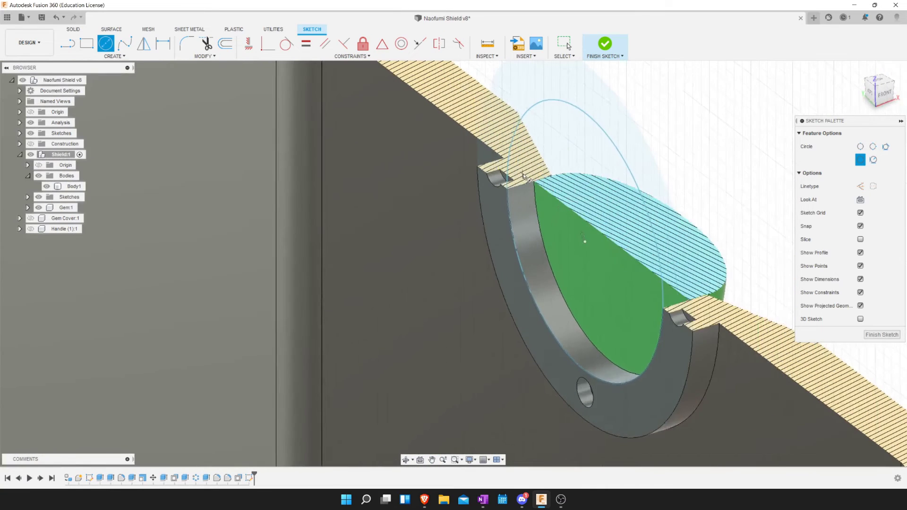
pyautogui.scroll(2, 593, 264)
# Offset the circle 1.00 mm outward and finish the sketch.
pyautogui.click(226, 43)
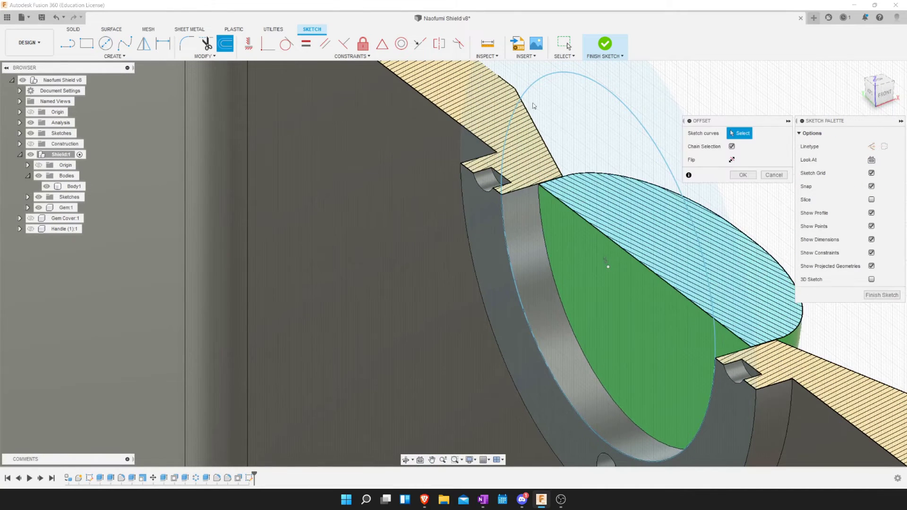
pyautogui.click(554, 76)
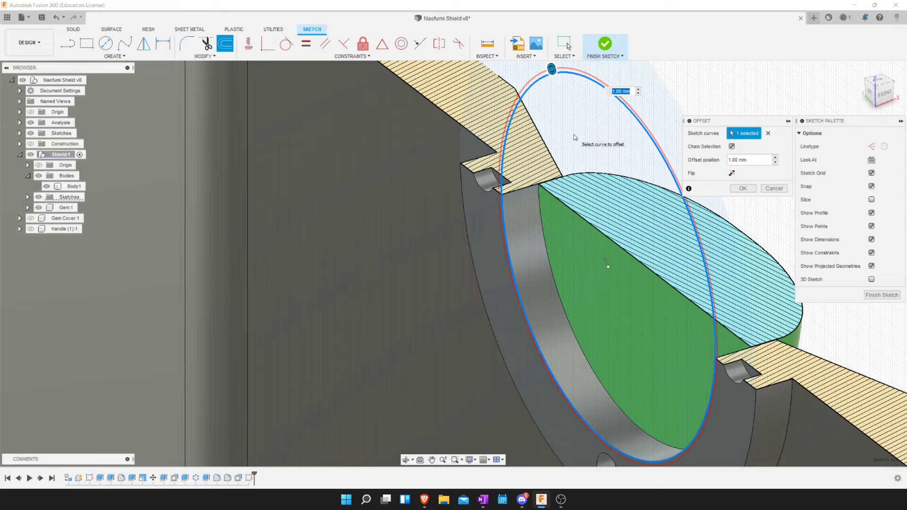
pyautogui.press('Return')
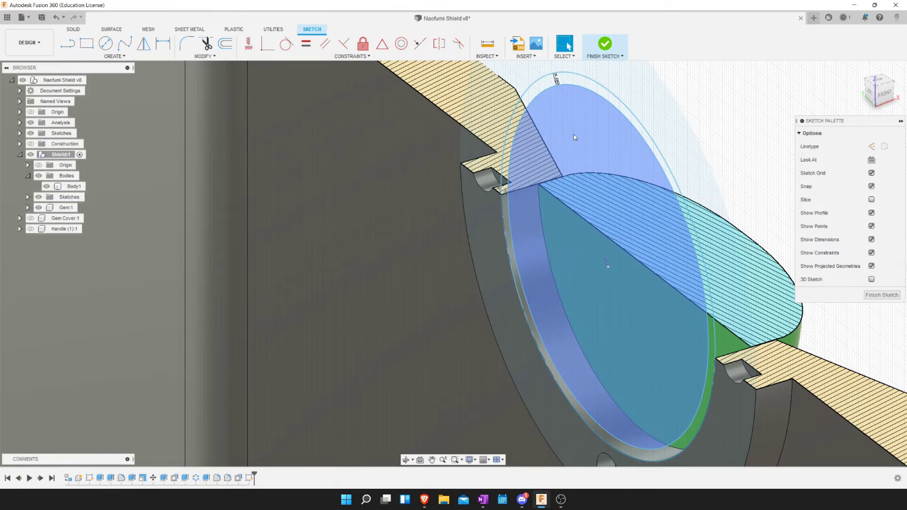
pyautogui.click(593, 49)
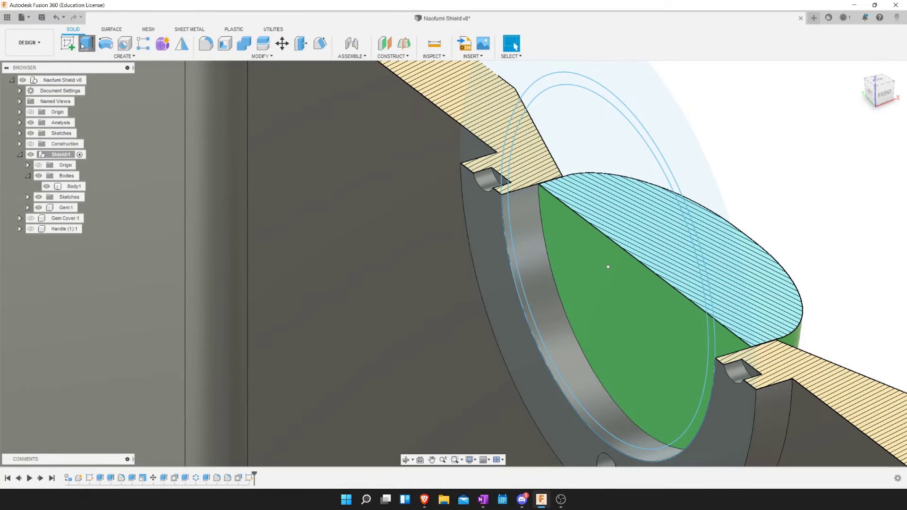
# Extrude the thin ring profile -10 mm into the shield as a Join.
pyautogui.click(83, 46)
pyautogui.click(670, 326)
pyautogui.moveTo(701, 346); pyautogui.dragTo(741, 347)
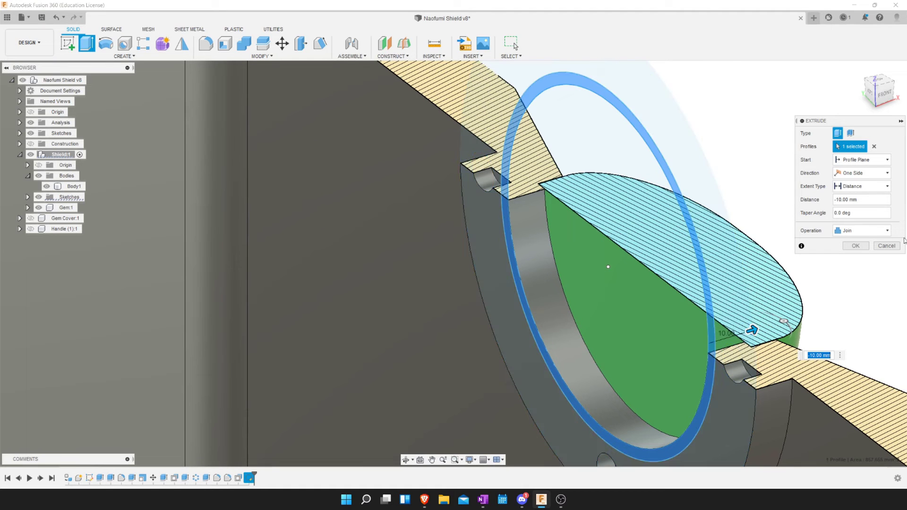
pyautogui.click(856, 246)
# Orbit the model to inspect the new retaining lip from front and side.
pyautogui.moveTo(751, 320)
pyautogui.keyDown('shift'); pyautogui.mouseDown(button='middle')
pyautogui.moveTo(684, 300)
pyautogui.moveTo(586, 241)
pyautogui.mouseUp(button='middle'); pyautogui.keyUp('shift')
pyautogui.scroll(5, 582, 239)
pyautogui.scroll(-5, 582, 238)
pyautogui.moveTo(596, 298)
pyautogui.keyDown('shift'); pyautogui.mouseDown(button='middle')
pyautogui.moveTo(536, 265)
pyautogui.moveTo(464, 284)
pyautogui.moveTo(432, 262)
pyautogui.moveTo(439, 266)
pyautogui.moveTo(445, 254)
pyautogui.moveTo(461, 263)
pyautogui.moveTo(442, 259)
pyautogui.moveTo(462, 282)
pyautogui.mouseUp(button='middle'); pyautogui.keyUp('shift')
pyautogui.moveTo(459, 282)
pyautogui.keyDown('shift'); pyautogui.mouseDown(button='middle')
pyautogui.moveTo(533, 275)
pyautogui.moveTo(509, 272)
pyautogui.mouseUp(button='middle'); pyautogui.keyUp('shift')
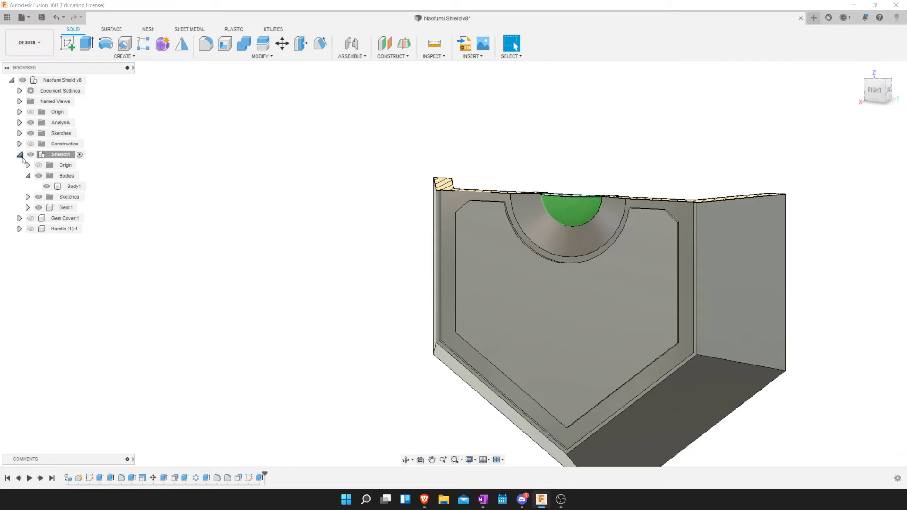
# Hide Section1 under Analysis and orbit to view the gem straight on in its recess.
pyautogui.click(20, 155)
pyautogui.click(20, 123)
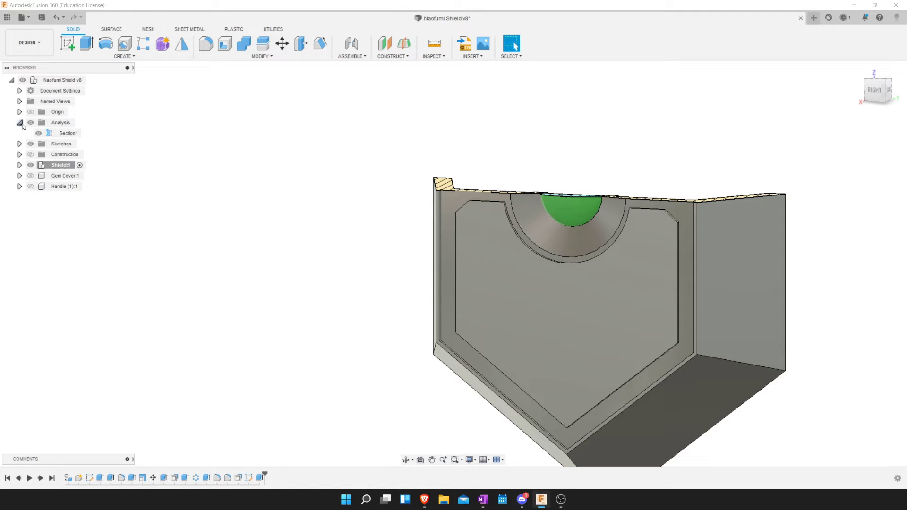
pyautogui.click(38, 133)
pyautogui.moveTo(332, 234)
pyautogui.keyDown('shift'); pyautogui.mouseDown(button='middle')
pyautogui.moveTo(373, 249)
pyautogui.moveTo(379, 229)
pyautogui.moveTo(371, 227)
pyautogui.mouseUp(button='middle'); pyautogui.keyUp('shift')
pyautogui.scroll(-3, 599, 203)
pyautogui.scroll(3, 654, 191)
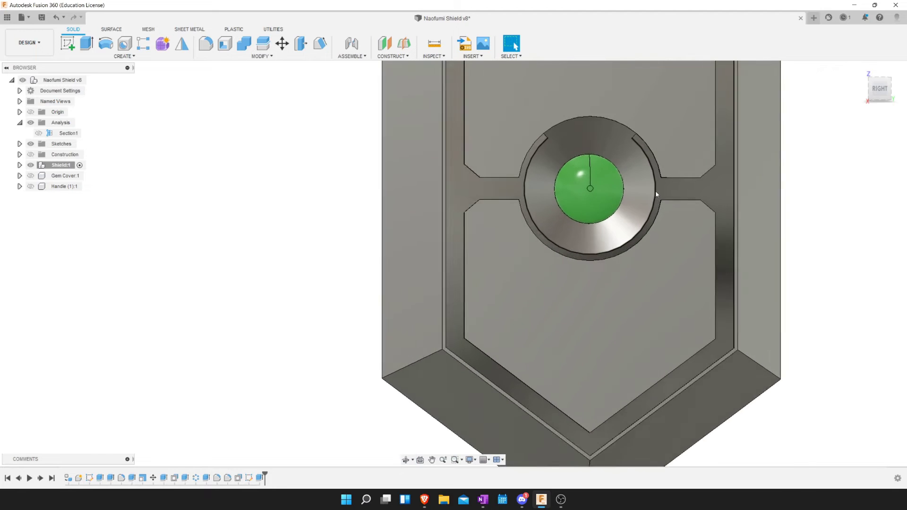
pyautogui.scroll(3, 653, 191)
pyautogui.scroll(2, 653, 191)
pyautogui.keyDown('shift'); pyautogui.moveTo(653, 191); pyautogui.dragTo(613, 191, button='middle'); pyautogui.keyUp('shift')
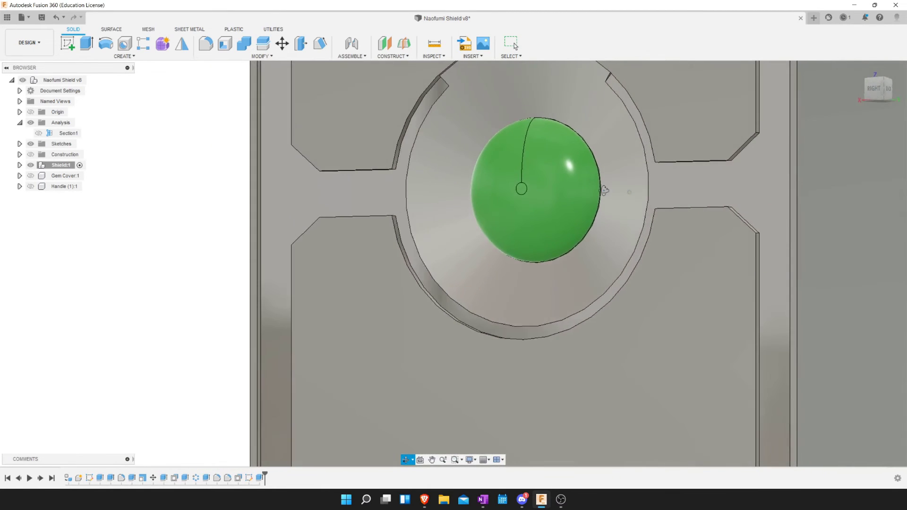
pyautogui.moveTo(612, 191)
pyautogui.keyDown('shift'); pyautogui.mouseDown(button='middle')
pyautogui.moveTo(582, 228)
pyautogui.moveTo(575, 261)
pyautogui.mouseUp(button='middle'); pyautogui.keyUp('shift')
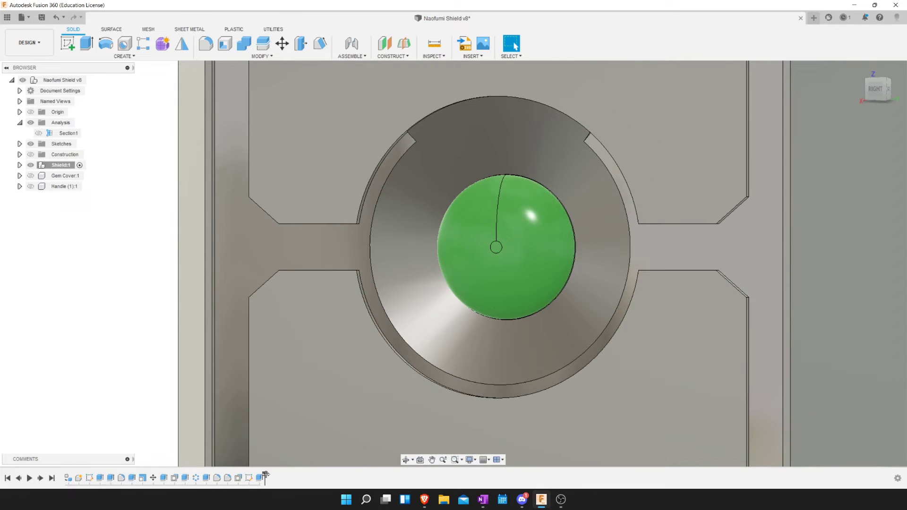
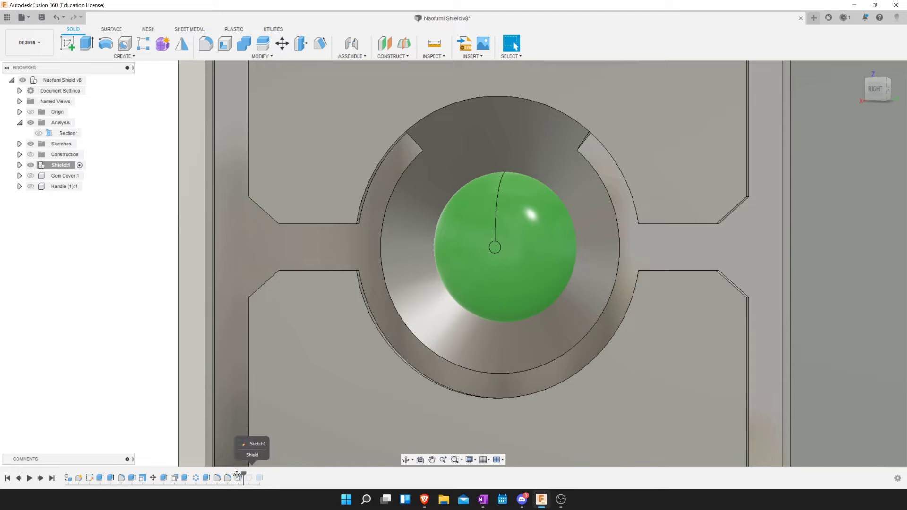
# Roll the timeline back and delete the Fillet2 feature.
pyautogui.click(236, 478)
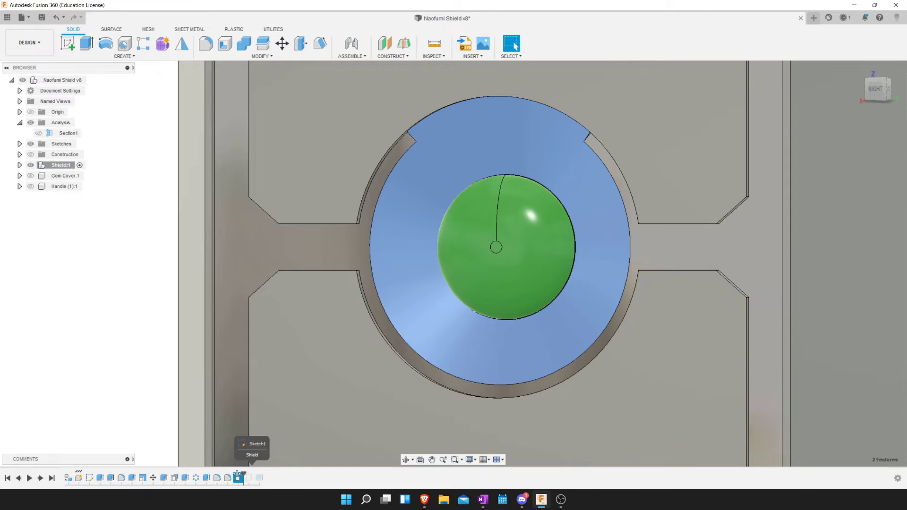
pyautogui.moveTo(238, 474); pyautogui.dragTo(233, 474)
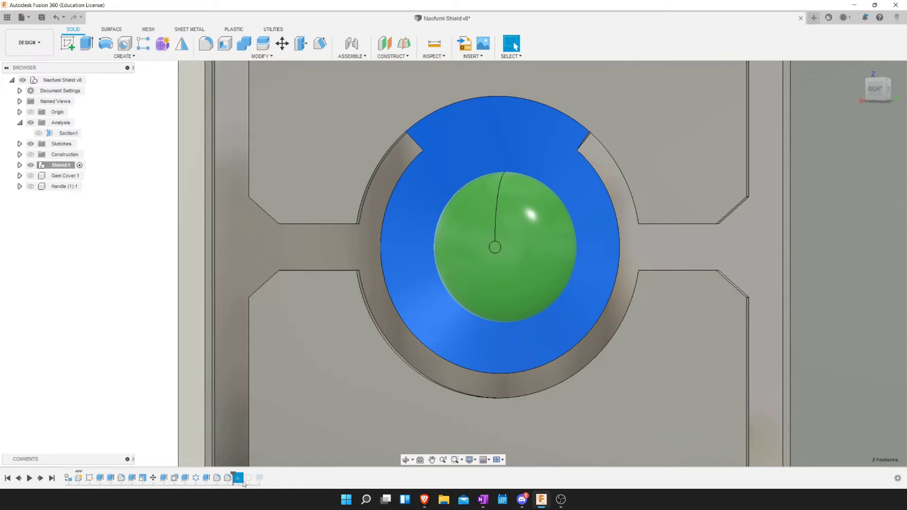
pyautogui.rightClick(244, 484)
pyautogui.click(258, 470)
# Delete the next referenced history feature despite the warning, then view the model from the right.
pyautogui.rightClick(242, 479)
pyautogui.click(258, 447)
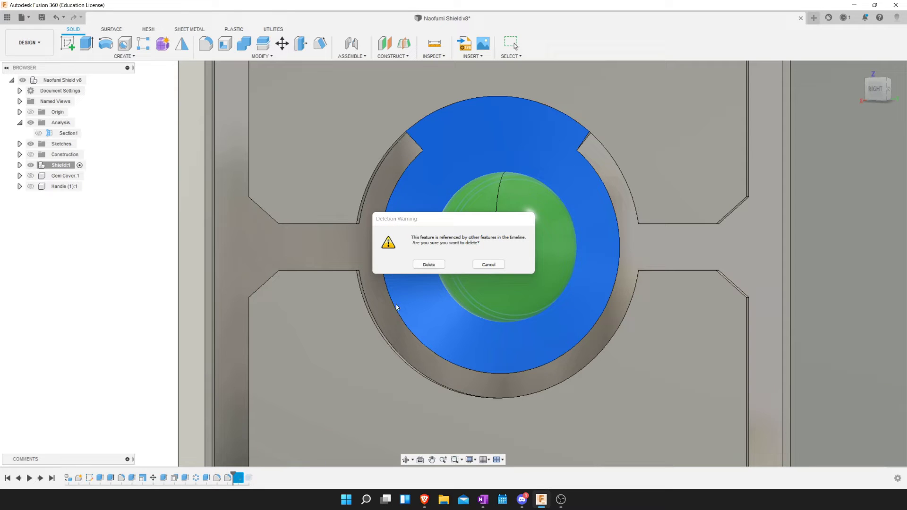
pyautogui.click(428, 264)
pyautogui.rightClick(238, 478)
pyautogui.click(257, 462)
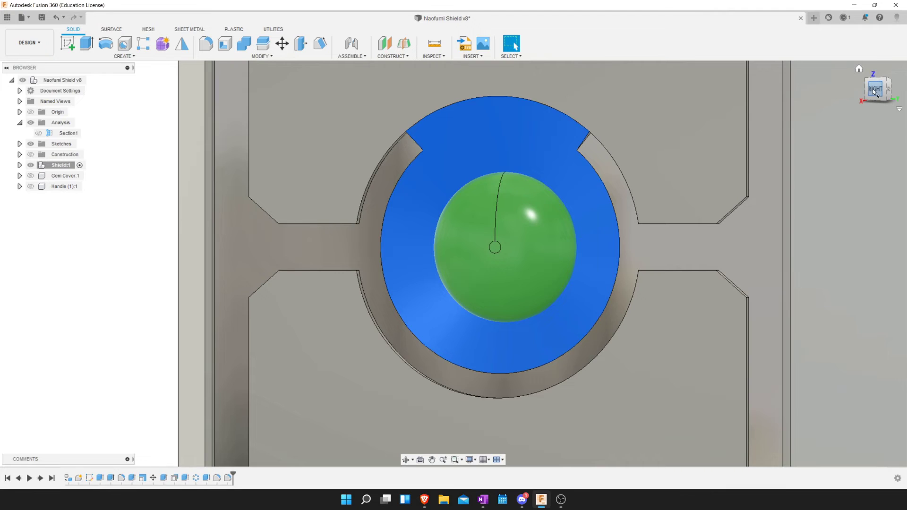
pyautogui.click(874, 90)
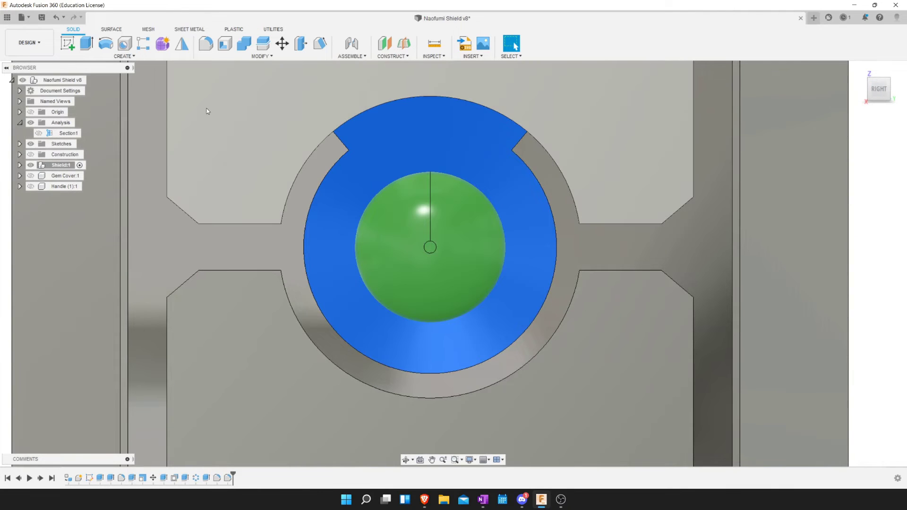
# Create a sketch on the shield face and project the green gem face into it.
pyautogui.click(65, 44)
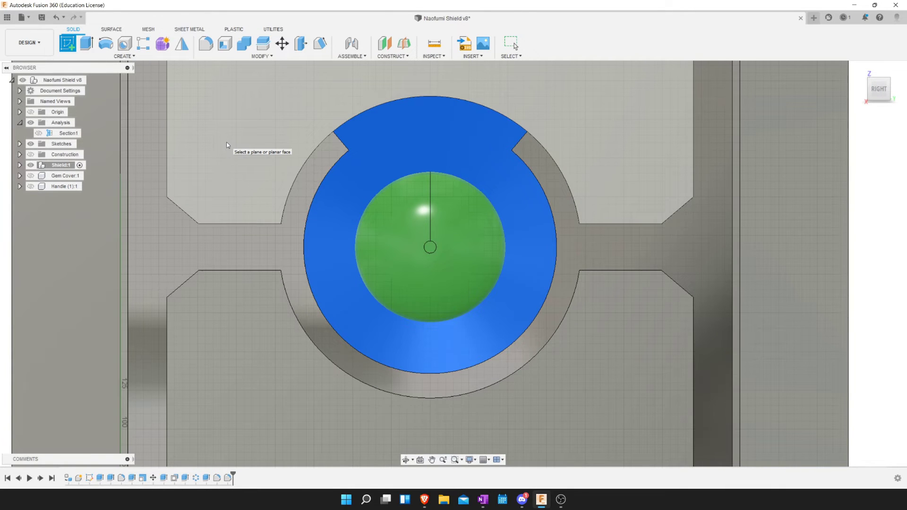
pyautogui.click(226, 141)
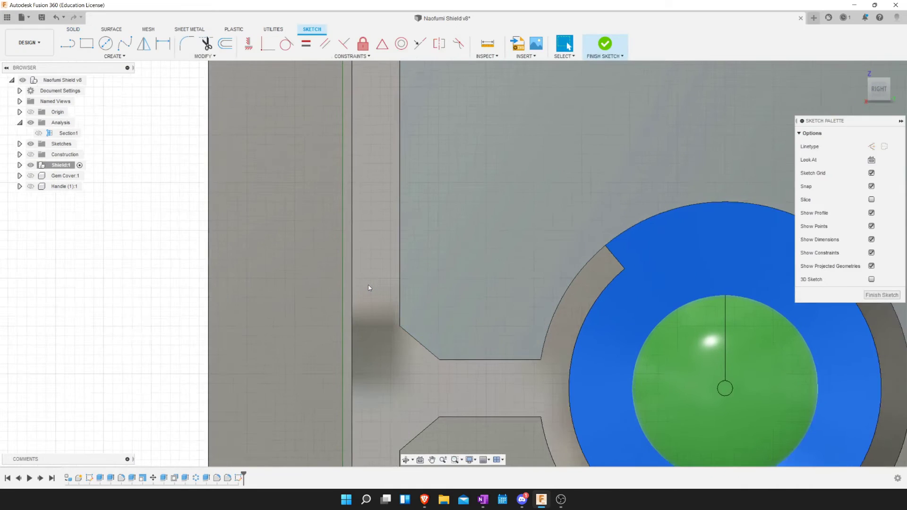
pyautogui.write('sproj')
pyautogui.press('Return')
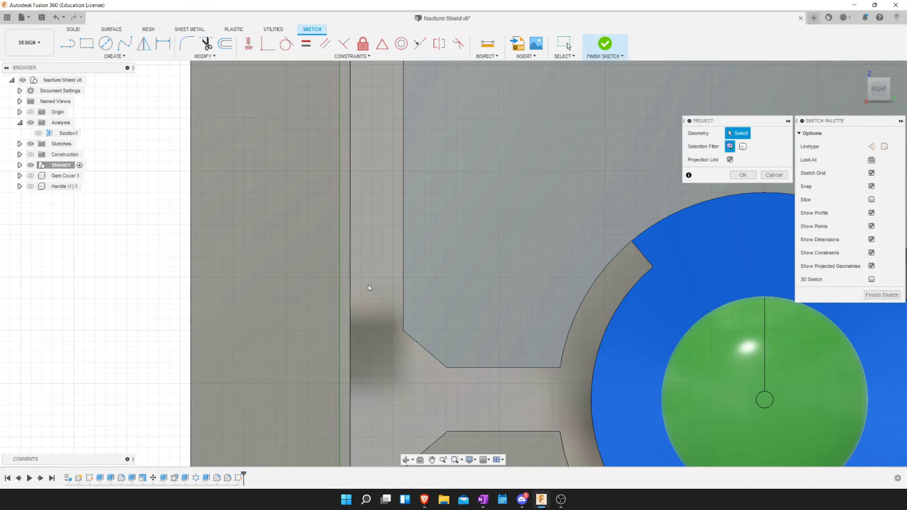
pyautogui.click(693, 368)
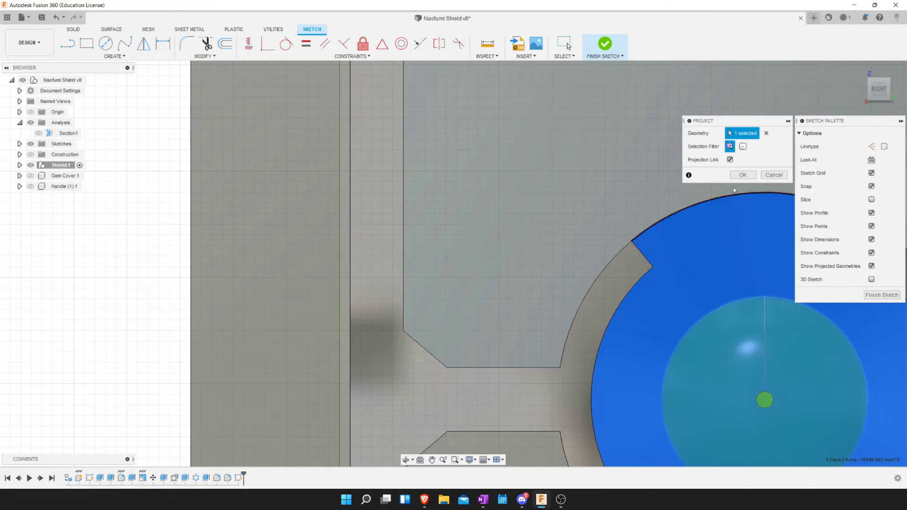
pyautogui.click(742, 175)
# Turn on the section cut and project the gem's cut edge curve into the sketch.
pyautogui.scroll(-5, 478, 252)
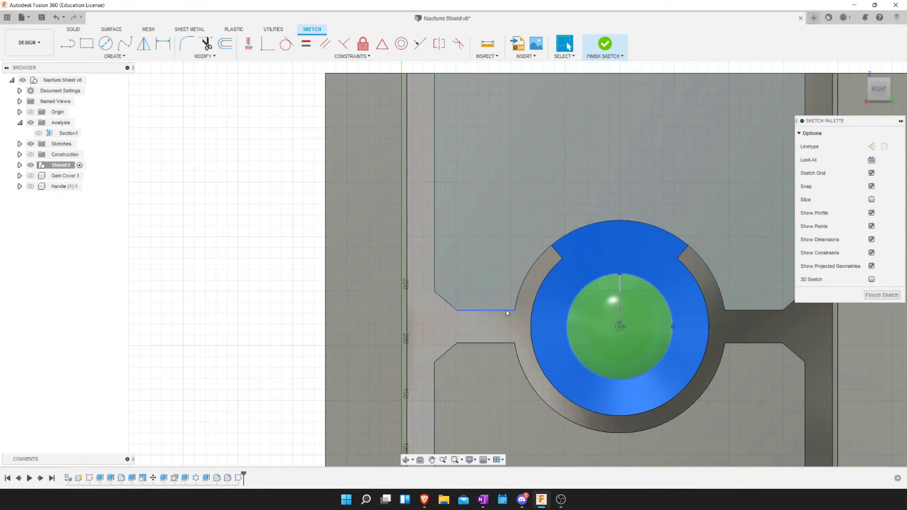
pyautogui.moveTo(537, 311); pyautogui.dragTo(408, 247, button='middle')
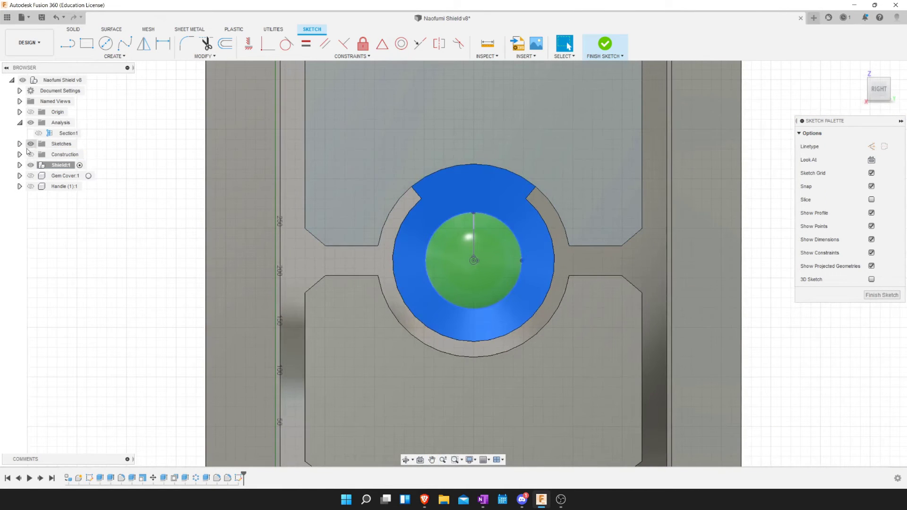
pyautogui.click(38, 133)
pyautogui.keyDown('shift'); pyautogui.moveTo(359, 222); pyautogui.dragTo(409, 231, button='middle'); pyautogui.keyUp('shift')
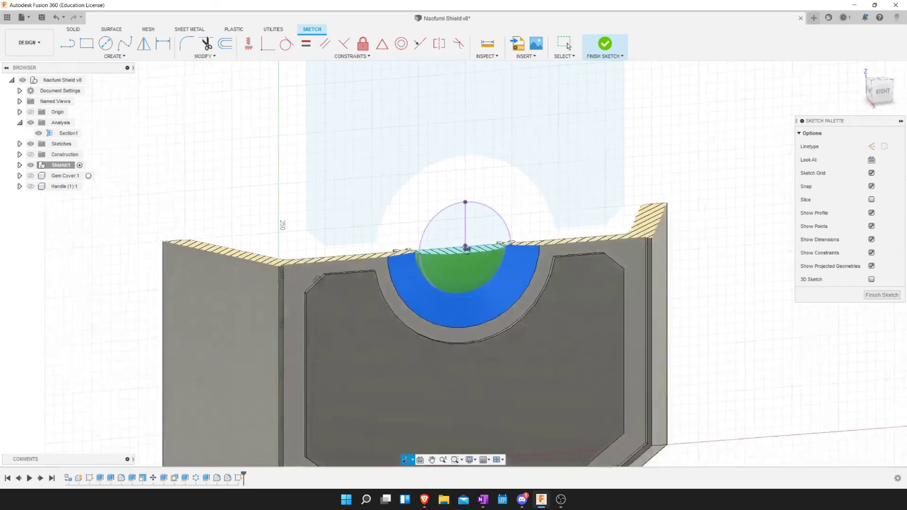
pyautogui.scroll(2, 409, 231)
pyautogui.scroll(2, 413, 228)
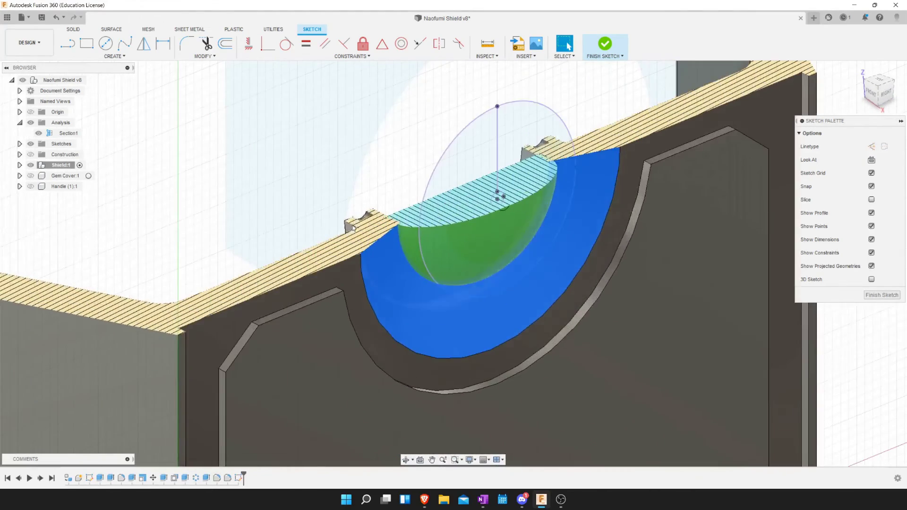
pyautogui.scroll(2, 421, 225)
pyautogui.scroll(2, 428, 221)
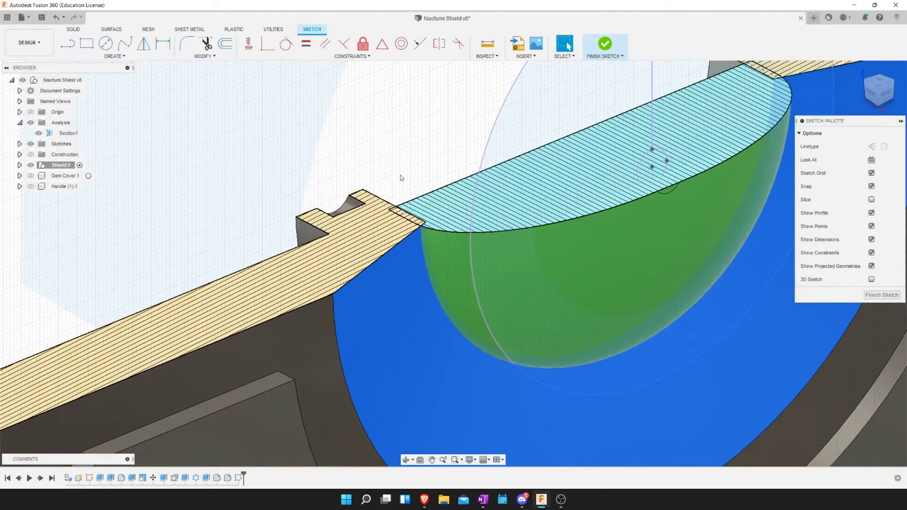
pyautogui.write('spro')
pyautogui.press('Return')
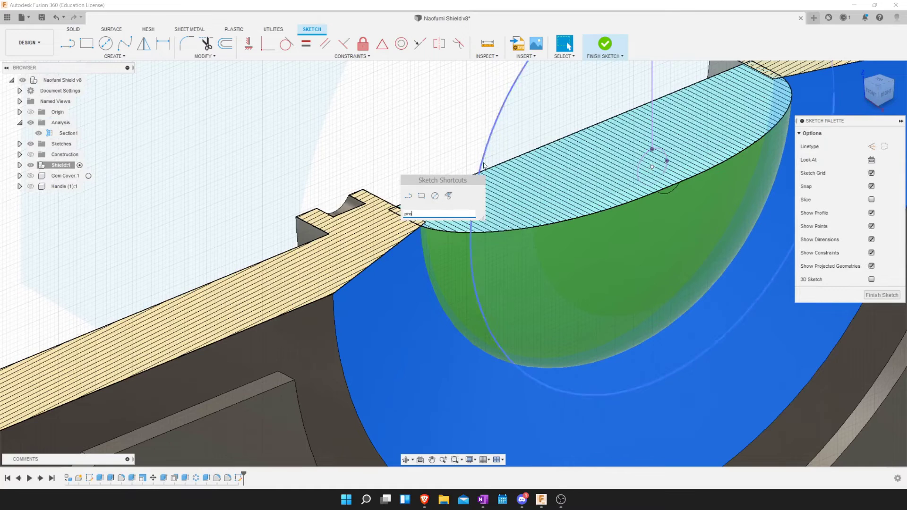
pyautogui.click(500, 119)
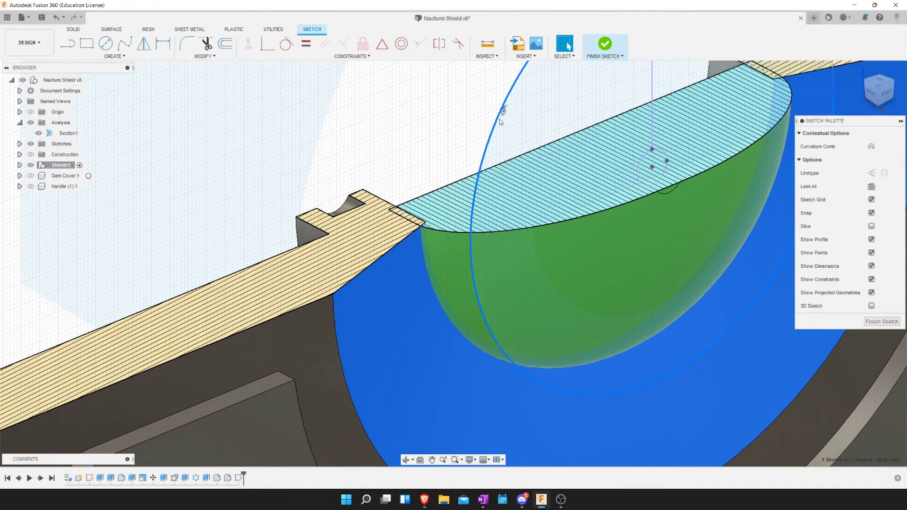
# Square the view to the right side and hide the section analysis.
pyautogui.moveTo(878, 91)
pyautogui.click(886, 96)
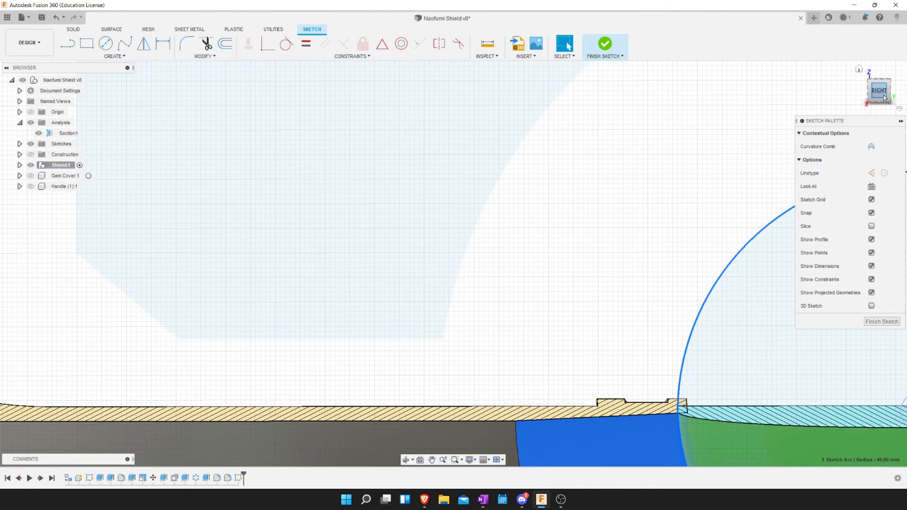
pyautogui.scroll(-3, 643, 266)
pyautogui.scroll(-4, 644, 265)
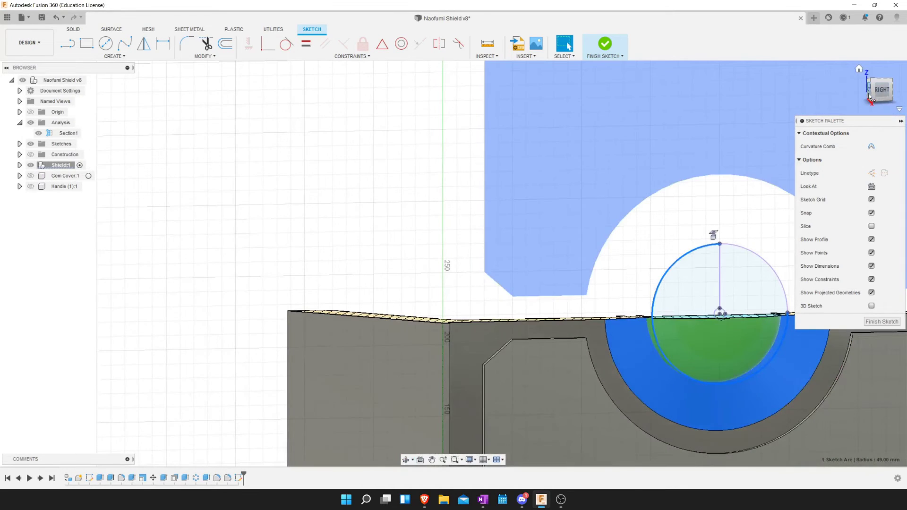
pyautogui.click(892, 91)
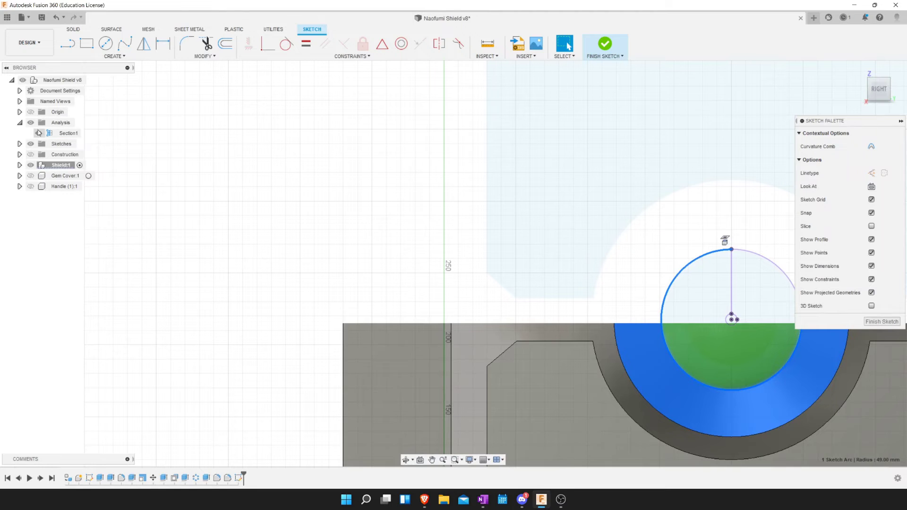
pyautogui.click(31, 123)
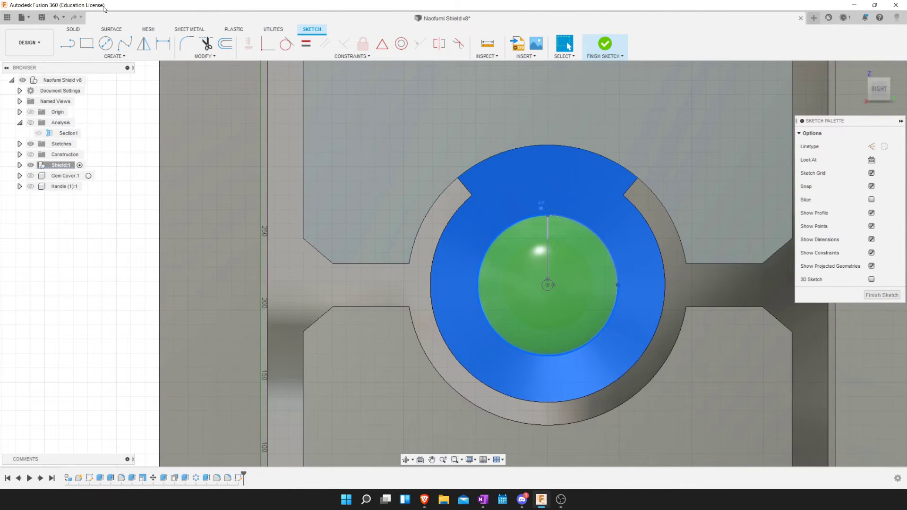
# Draw a 98.4 mm centre-diameter circle at the gem's centre.
pyautogui.click(107, 44)
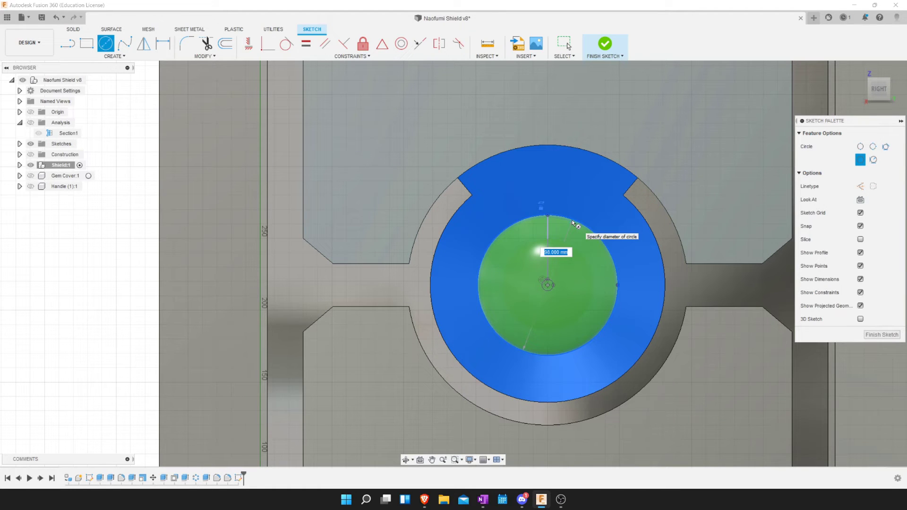
pyautogui.write('98.4')
pyautogui.press('Tab')
pyautogui.press('Return')
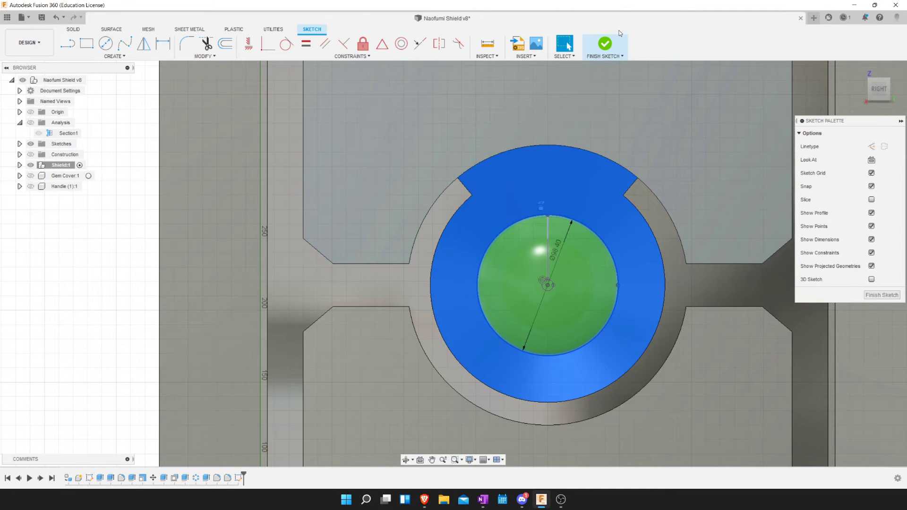
pyautogui.press('Escape')
pyautogui.press('Escape')
pyautogui.click(85, 46)
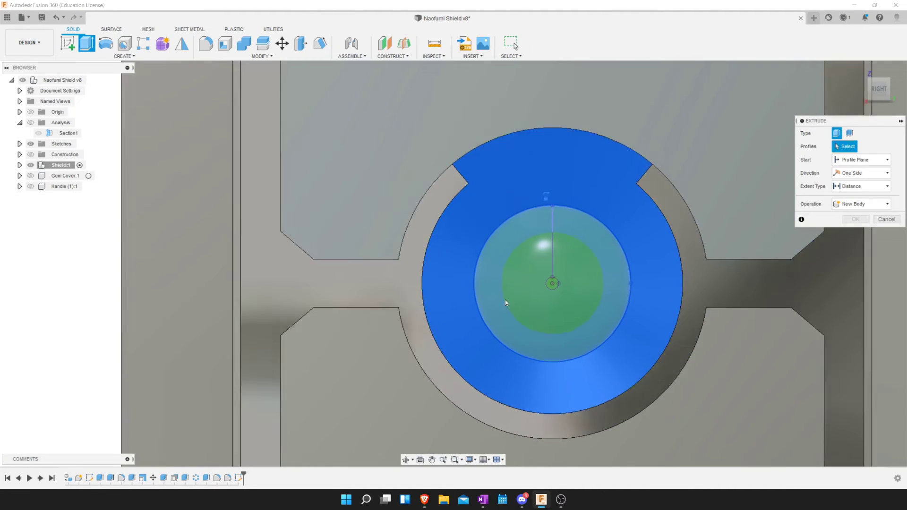
# Select the thin ring profile around the gem and start a 35 mm extrude cut.
pyautogui.scroll(3, 491, 290)
pyautogui.scroll(3, 463, 291)
pyautogui.scroll(2, 449, 301)
pyautogui.scroll(2, 450, 303)
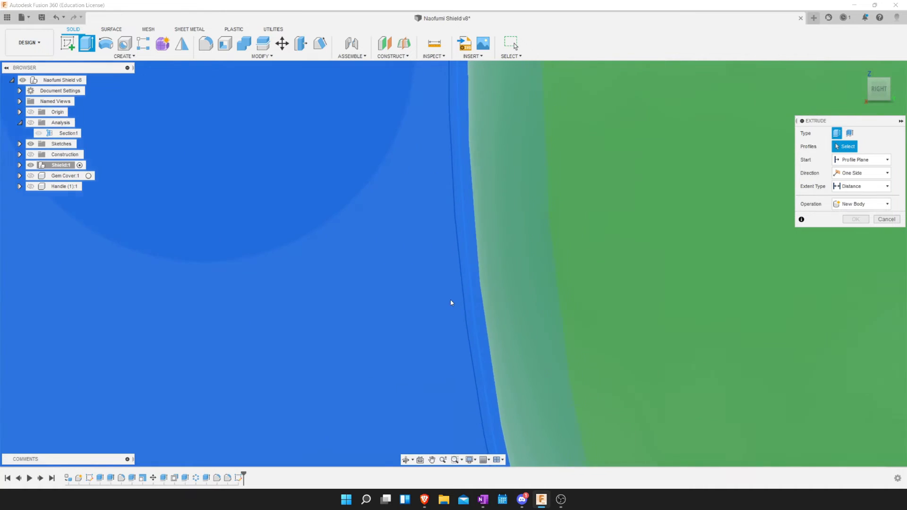
pyautogui.scroll(1, 477, 306)
pyautogui.click(472, 312)
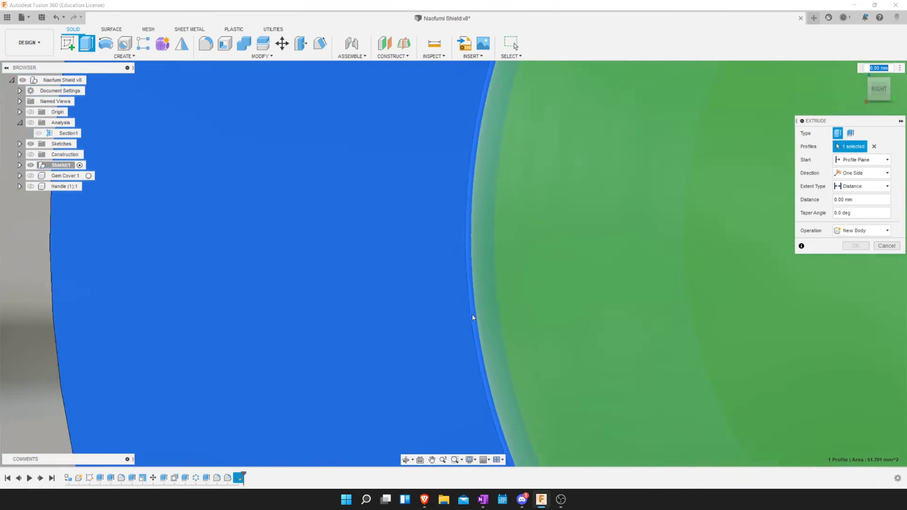
pyautogui.scroll(2, 508, 270)
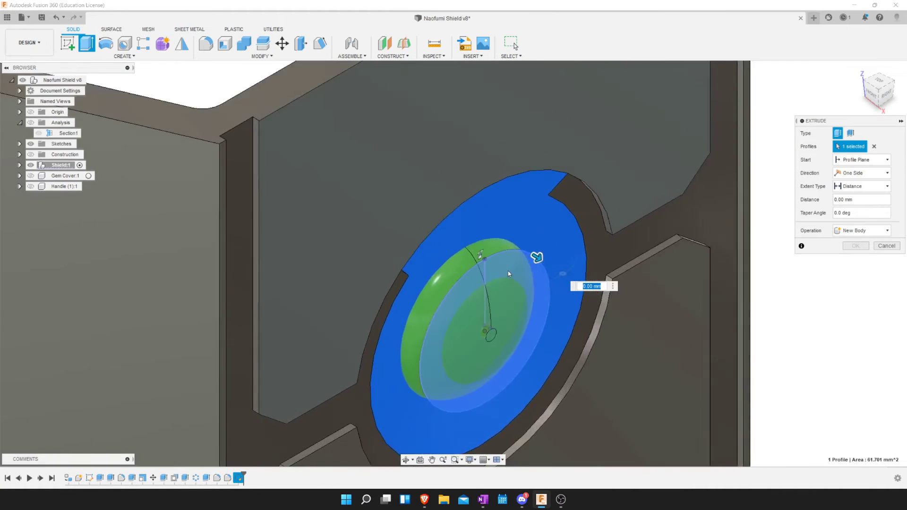
pyautogui.scroll(2, 525, 257)
pyautogui.scroll(2, 540, 244)
pyautogui.moveTo(540, 245); pyautogui.dragTo(472, 198)
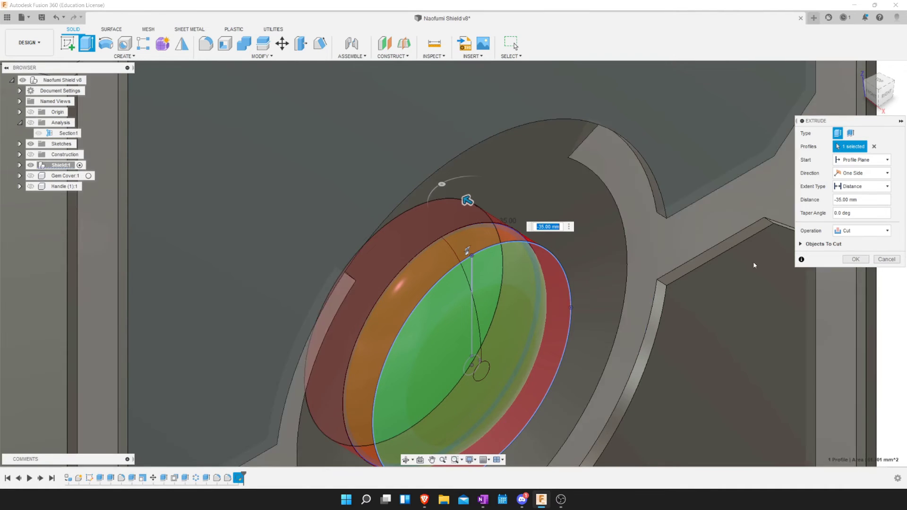
pyautogui.moveTo(489, 273)
pyautogui.keyDown('shift'); pyautogui.mouseDown(button='middle')
pyautogui.moveTo(365, 188)
pyautogui.moveTo(296, 290)
pyautogui.moveTo(358, 297)
pyautogui.mouseUp(button='middle'); pyautogui.keyUp('shift')
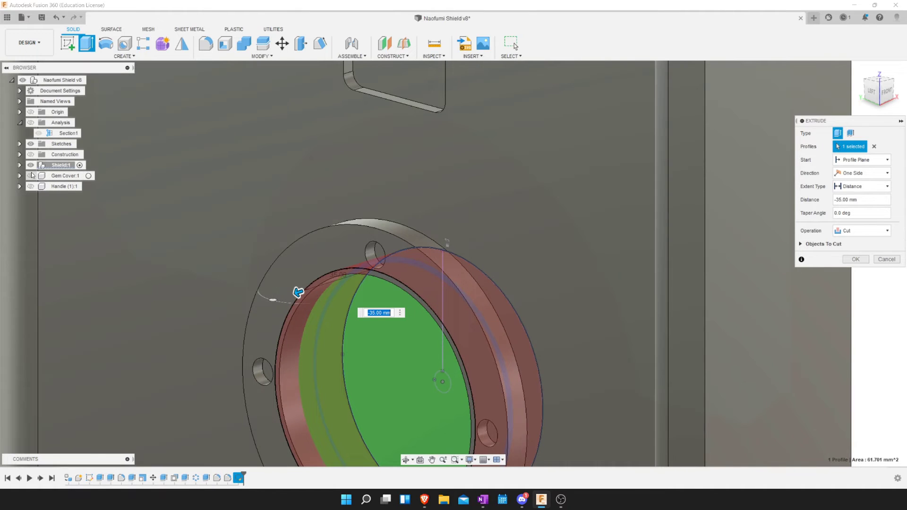
# Hide Gem:1 and adjust the cut depth from 25 mm to 55 mm.
pyautogui.click(20, 166)
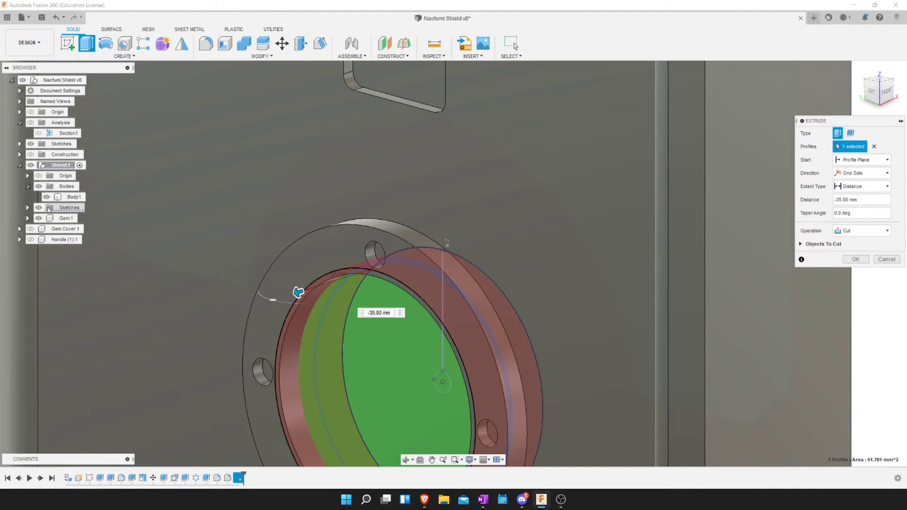
pyautogui.click(39, 218)
pyautogui.moveTo(116, 263)
pyautogui.keyDown('shift'); pyautogui.mouseDown(button='middle')
pyautogui.moveTo(288, 327)
pyautogui.moveTo(283, 307)
pyautogui.mouseUp(button='middle'); pyautogui.keyUp('shift')
pyautogui.moveTo(271, 261)
pyautogui.mouseDown()
pyautogui.moveTo(307, 269)
pyautogui.moveTo(244, 274)
pyautogui.mouseUp()
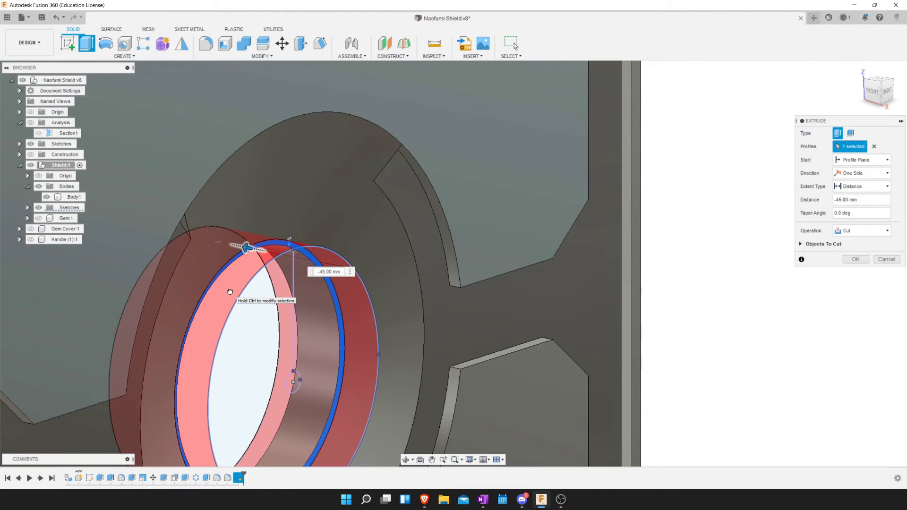
pyautogui.moveTo(247, 247); pyautogui.dragTo(222, 244)
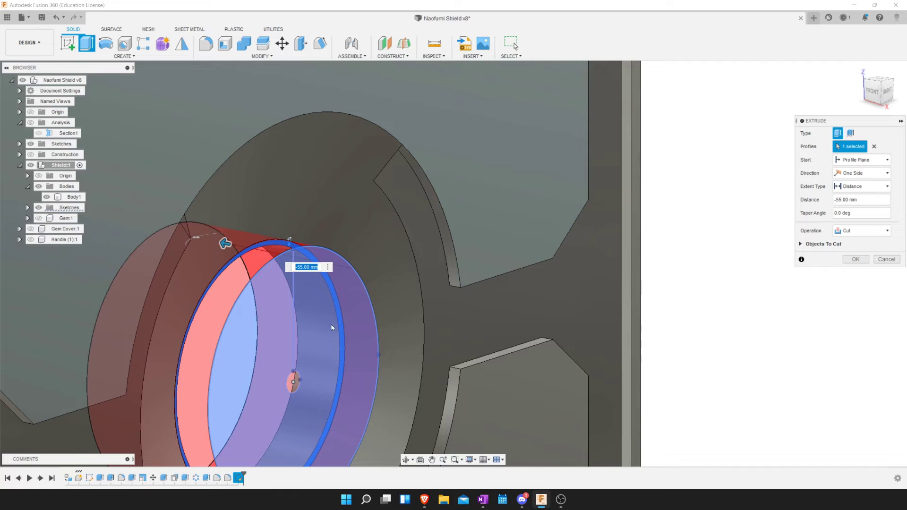
# Add second and third profiles, set the cut depth, and confirm the cut through the ring.
pyautogui.keyDown('ctrl'); pyautogui.click(330, 330); pyautogui.keyUp('ctrl')
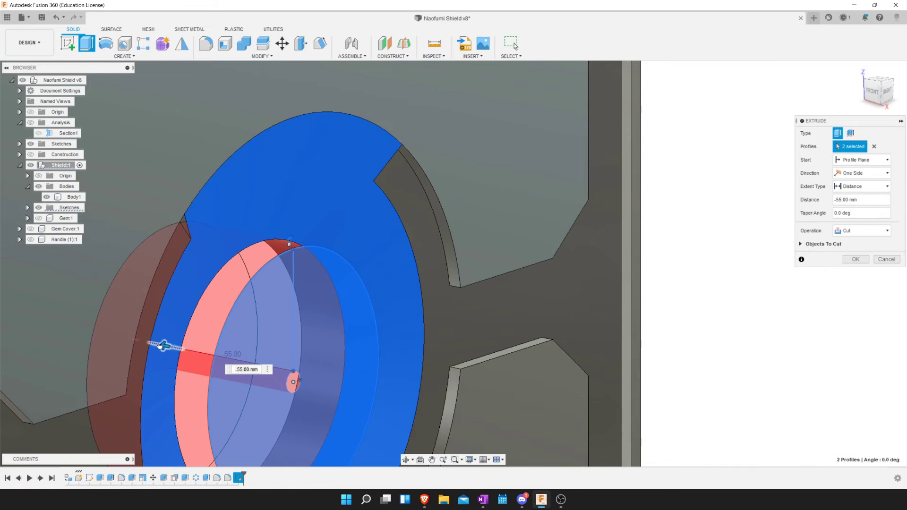
pyautogui.moveTo(172, 352); pyautogui.dragTo(220, 357)
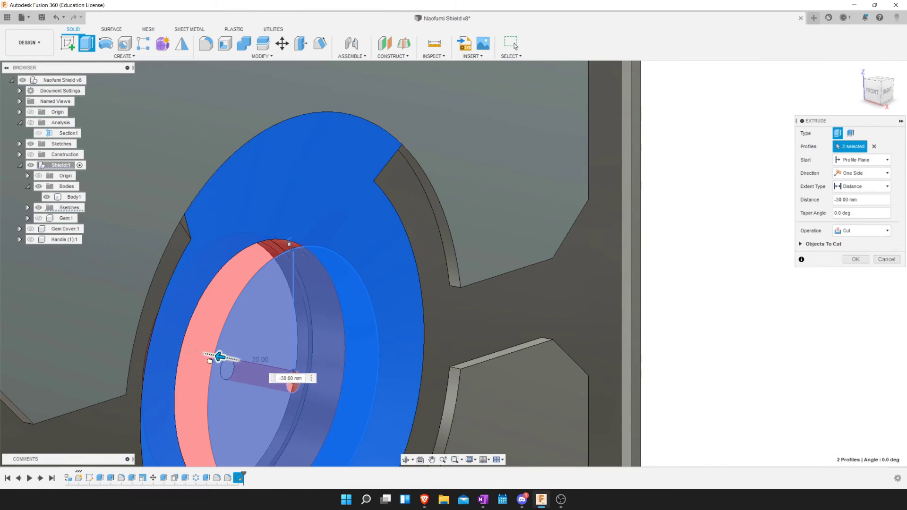
pyautogui.click(291, 389)
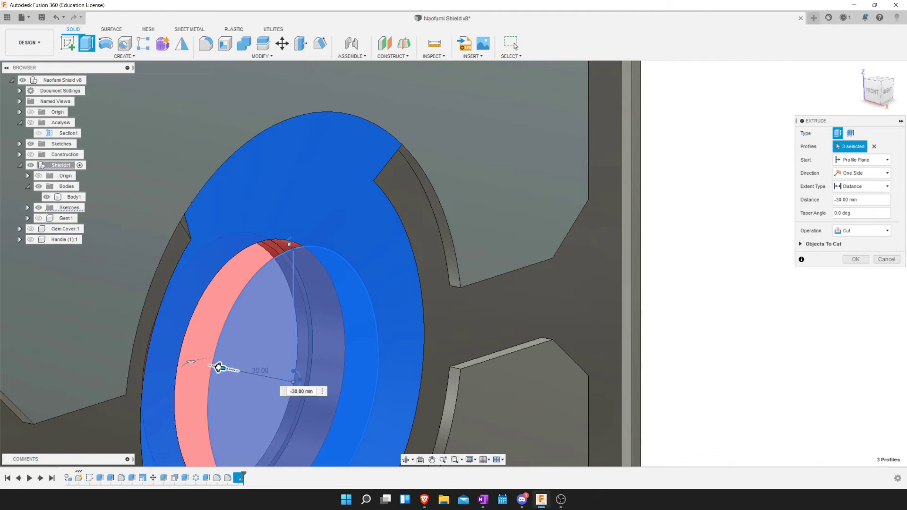
pyautogui.moveTo(220, 358); pyautogui.dragTo(139, 358)
pyautogui.click(850, 265)
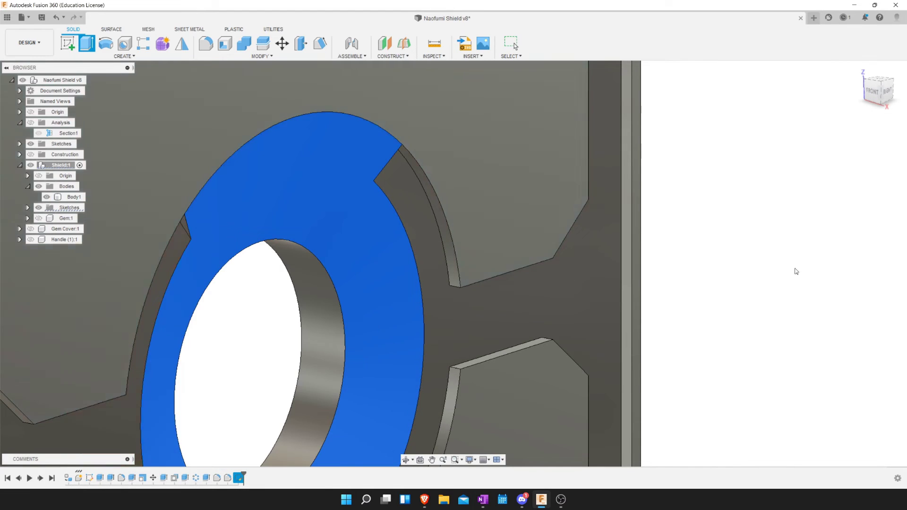
# Show Gem:1, turn on the Section1 cut, and start a sketch on the gem cover face.
pyautogui.scroll(-2, 469, 274)
pyautogui.click(42, 190)
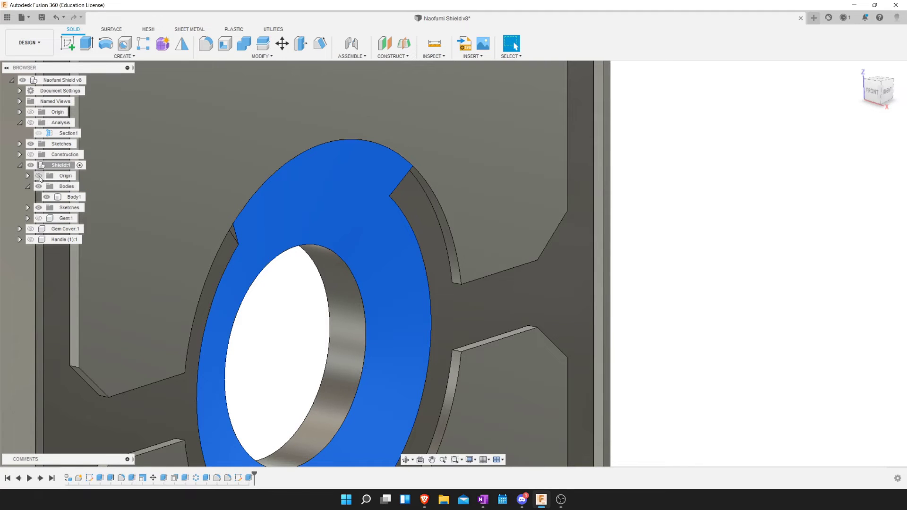
pyautogui.click(38, 219)
pyautogui.moveTo(302, 293)
pyautogui.keyDown('shift'); pyautogui.mouseDown(button='middle')
pyautogui.moveTo(313, 308)
pyautogui.moveTo(369, 327)
pyautogui.moveTo(371, 273)
pyautogui.moveTo(284, 213)
pyautogui.mouseUp(button='middle'); pyautogui.keyUp('shift')
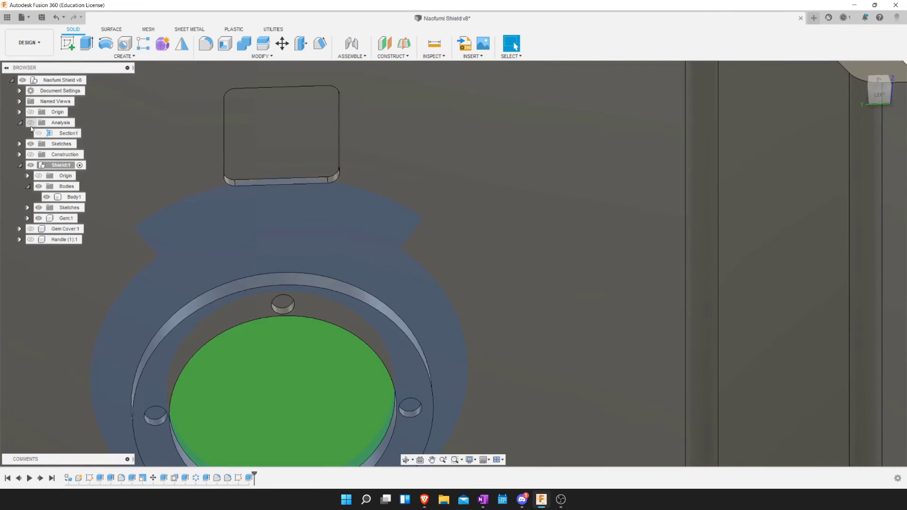
pyautogui.click(31, 123)
pyautogui.moveTo(284, 254)
pyautogui.keyDown('shift'); pyautogui.mouseDown(button='middle')
pyautogui.moveTo(344, 323)
pyautogui.moveTo(364, 184)
pyautogui.mouseUp(button='middle'); pyautogui.keyUp('shift')
pyautogui.click(74, 47)
pyautogui.click(211, 383)
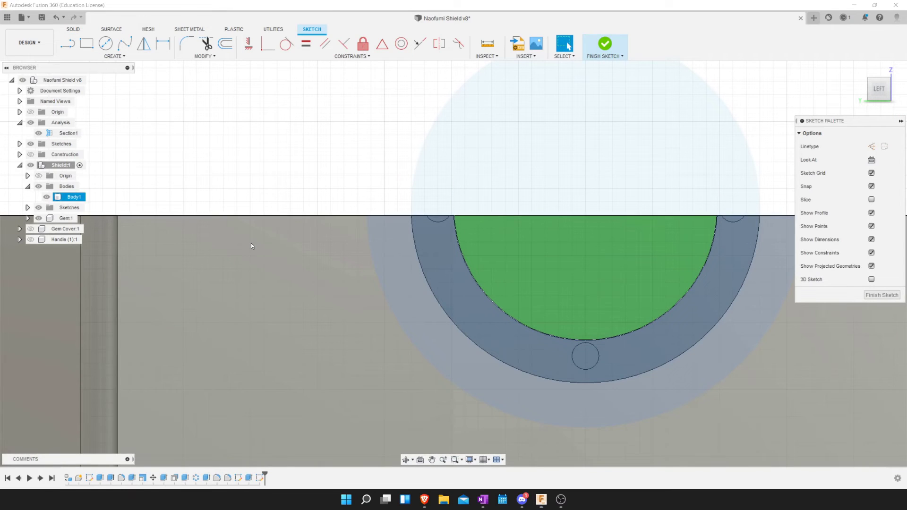
# Project the ring face around the gem into the sketch as reference geometry.
pyautogui.write('sproject')
pyautogui.press('Return')
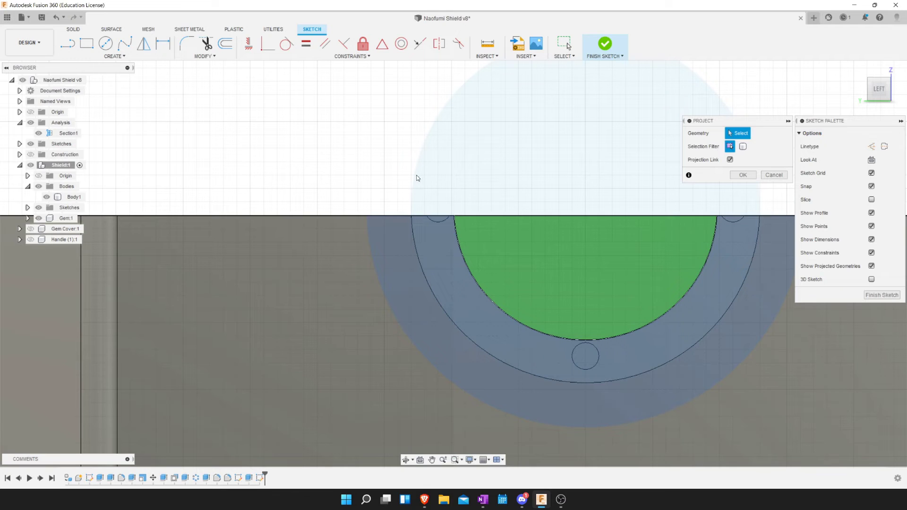
pyautogui.click(423, 236)
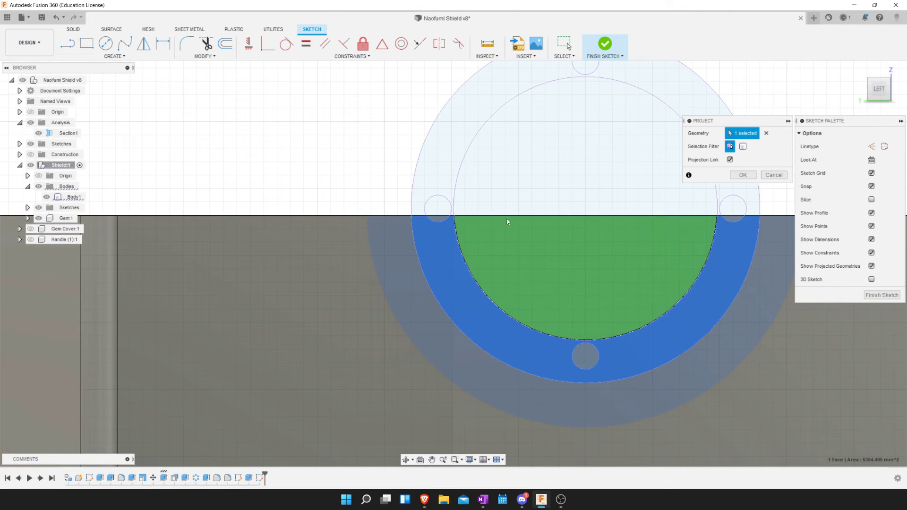
pyautogui.click(746, 174)
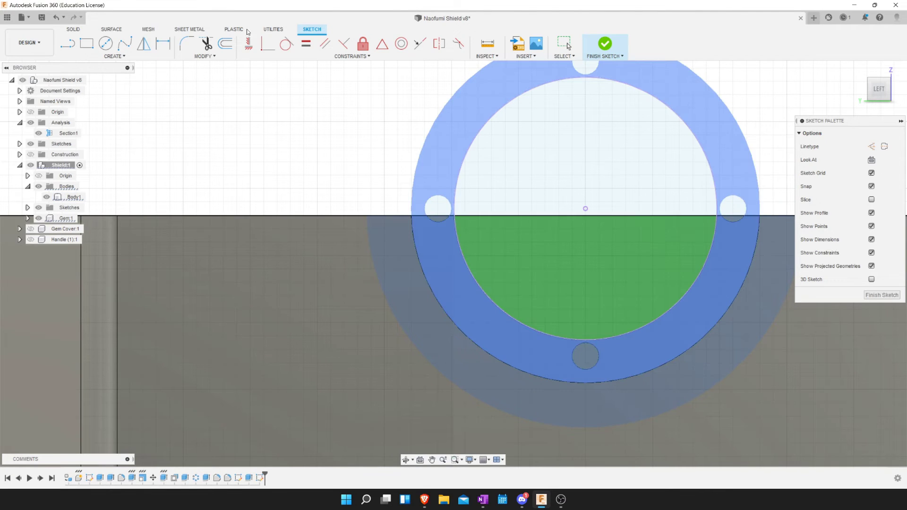
pyautogui.click(112, 47)
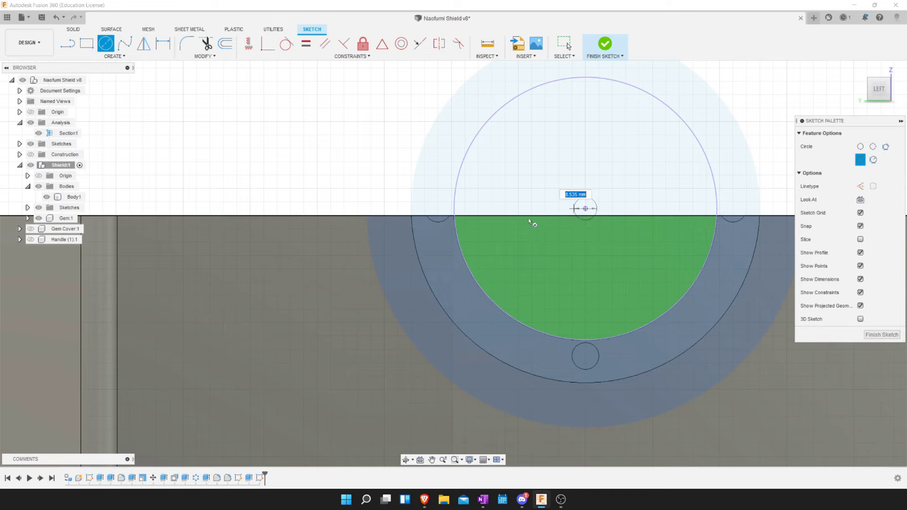
pyautogui.press('Escape')
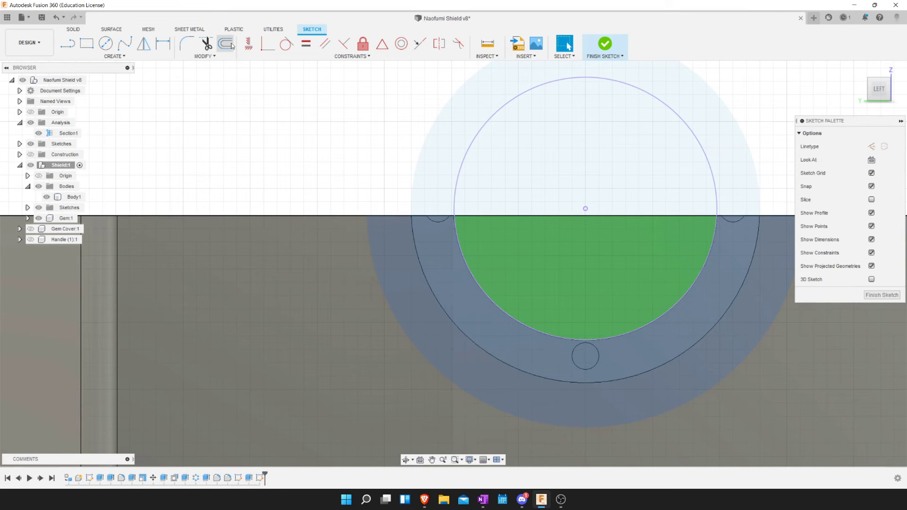
# Offset the projected gem edge arc by 4 mm and finish the sketch.
pyautogui.click(226, 45)
pyautogui.scroll(5, 520, 282)
pyautogui.scroll(3, 407, 297)
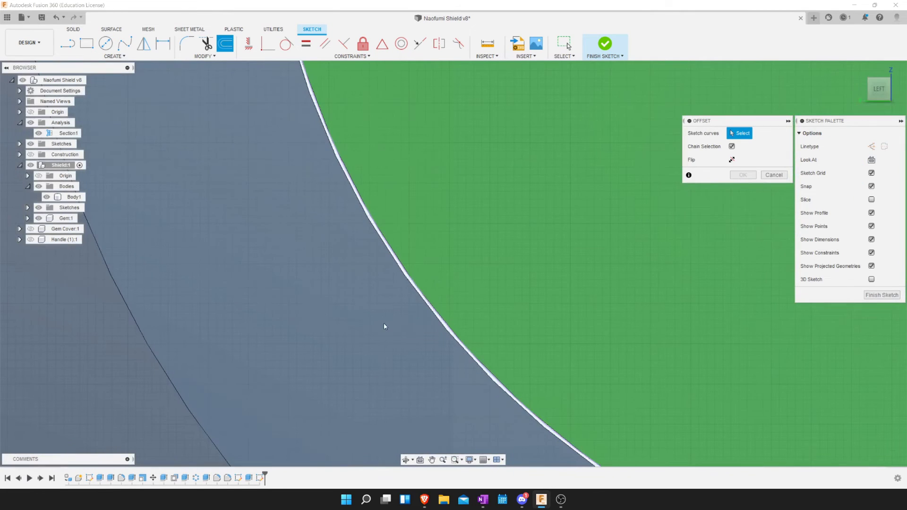
pyautogui.click(420, 300)
pyautogui.write('4')
pyautogui.press('Return')
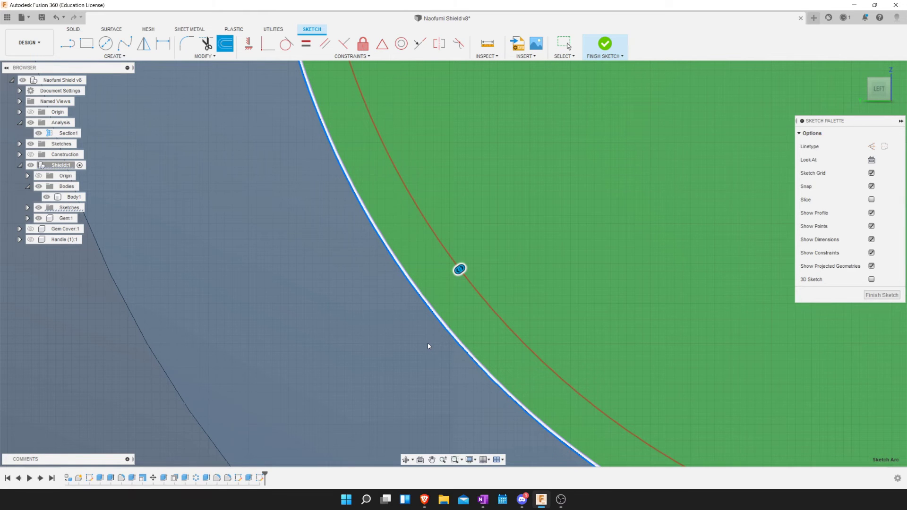
pyautogui.press('Escape')
pyautogui.scroll(-5, 435, 267)
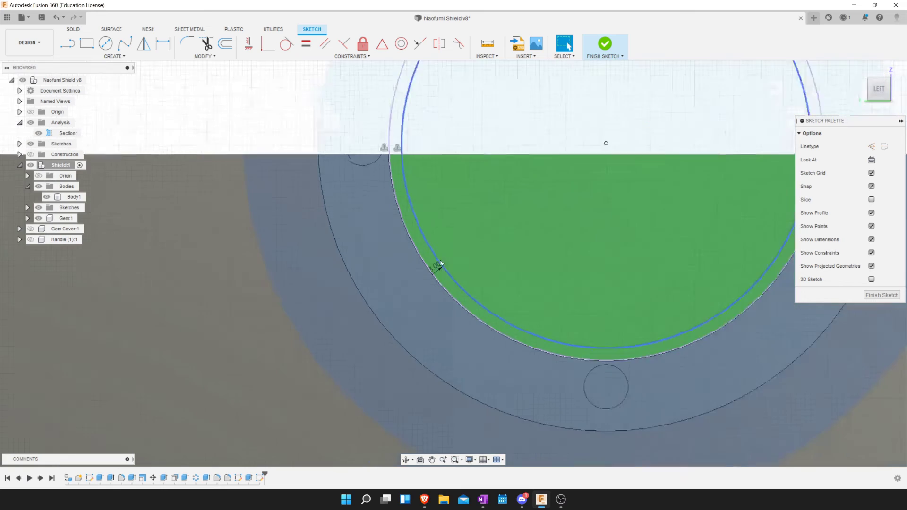
pyautogui.scroll(10, 441, 190)
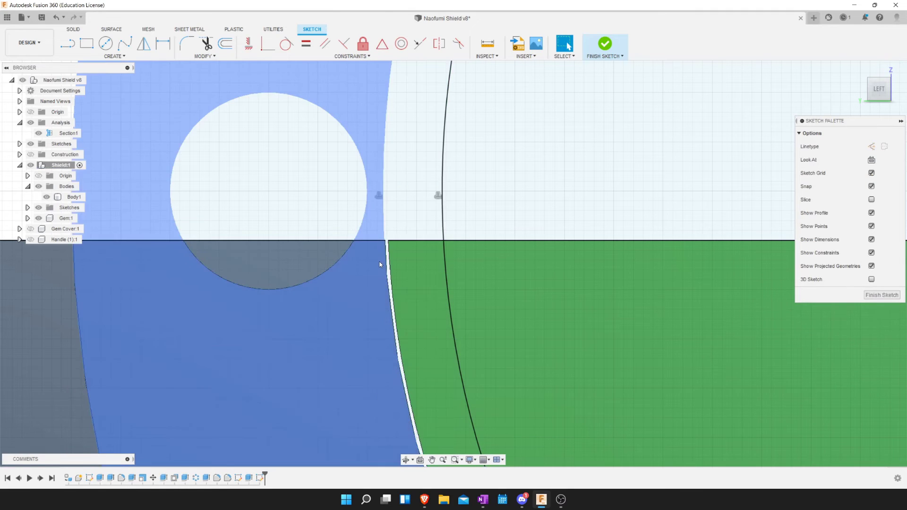
pyautogui.scroll(2, 331, 217)
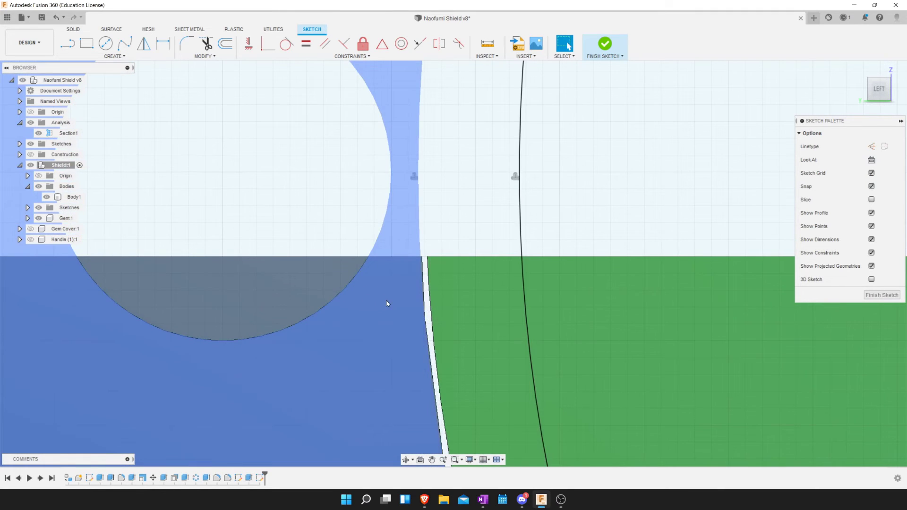
pyautogui.scroll(3, 386, 300)
pyautogui.scroll(-3, 386, 299)
pyautogui.scroll(-2, 386, 299)
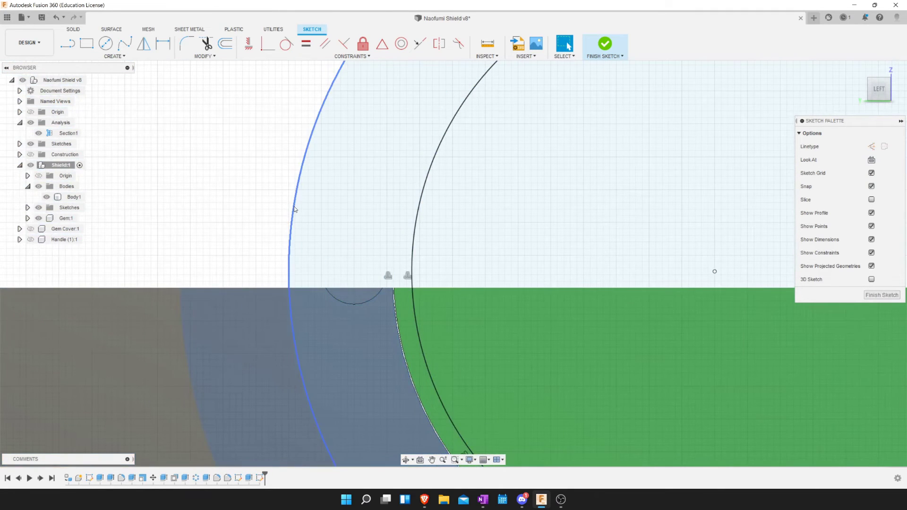
pyautogui.click(606, 44)
# Extrude the thin offset ring profile 10 mm, joining it to the shield.
pyautogui.click(86, 43)
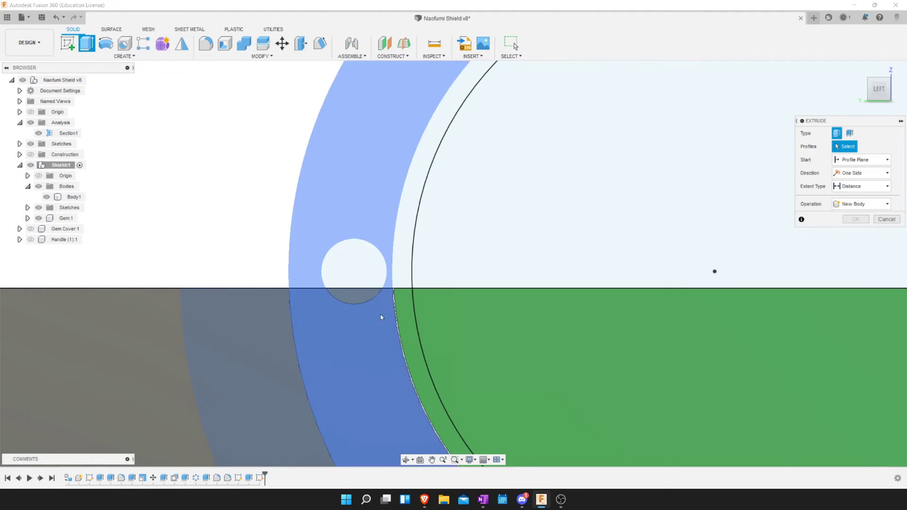
pyautogui.click(458, 326)
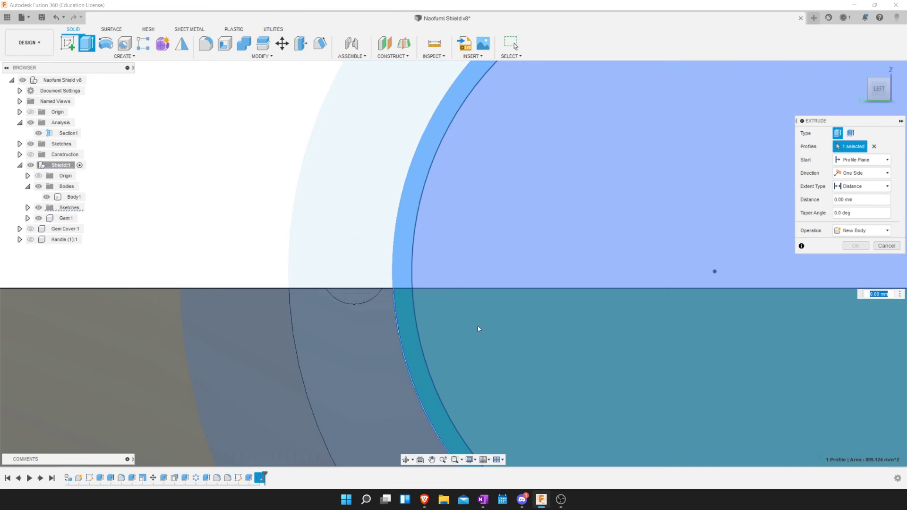
pyautogui.keyDown('shift'); pyautogui.moveTo(478, 325); pyautogui.dragTo(519, 353, button='middle'); pyautogui.keyUp('shift')
pyautogui.scroll(-2, 571, 265)
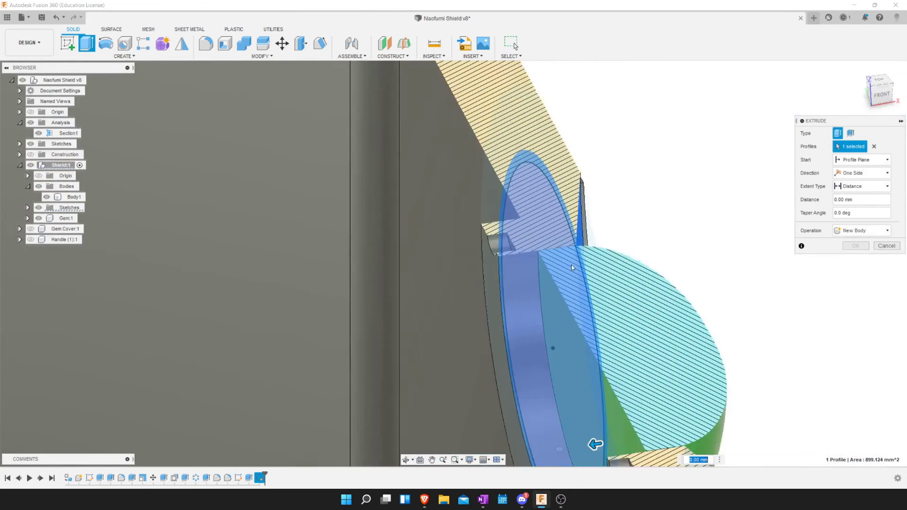
pyautogui.scroll(-3, 577, 375)
pyautogui.moveTo(584, 363); pyautogui.dragTo(602, 365)
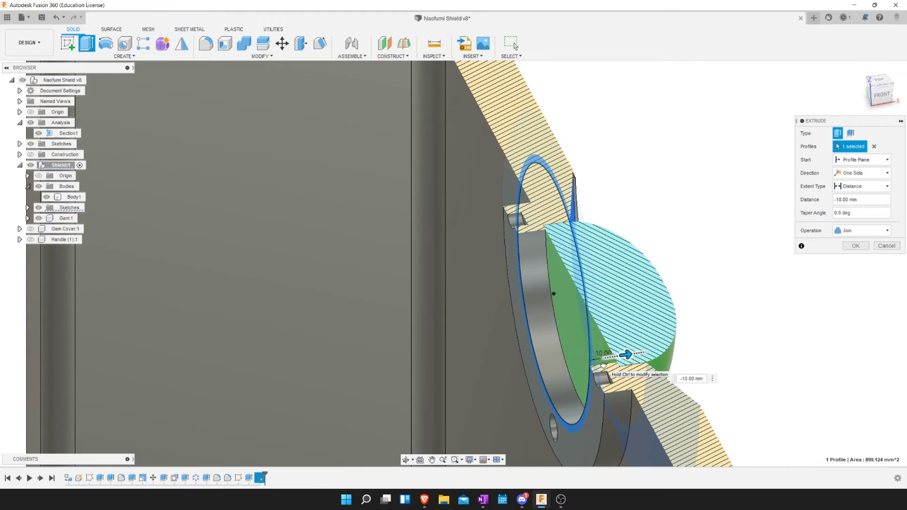
pyautogui.click(866, 246)
# Show the Gem Cover body and inspect it over the gem in the section.
pyautogui.scroll(-2, 655, 277)
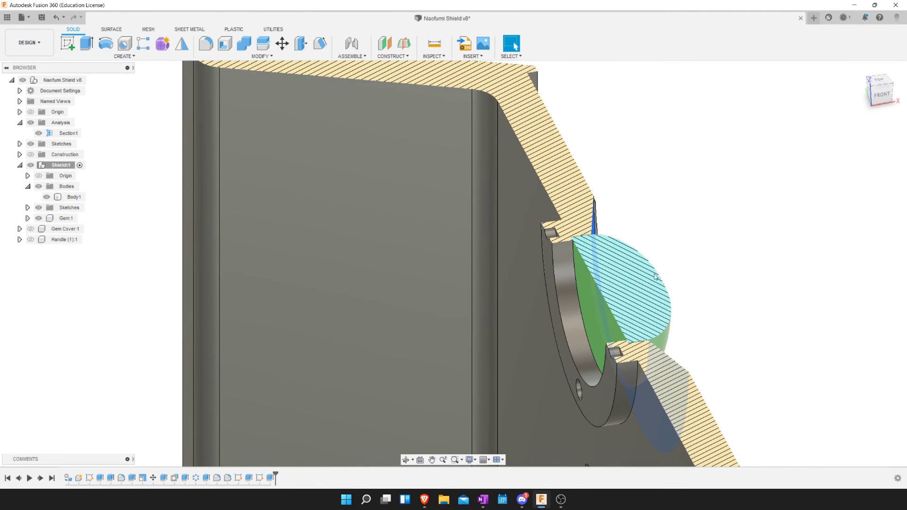
pyautogui.keyDown('shift'); pyautogui.moveTo(656, 276); pyautogui.dragTo(0, 165, button='middle'); pyautogui.keyUp('shift')
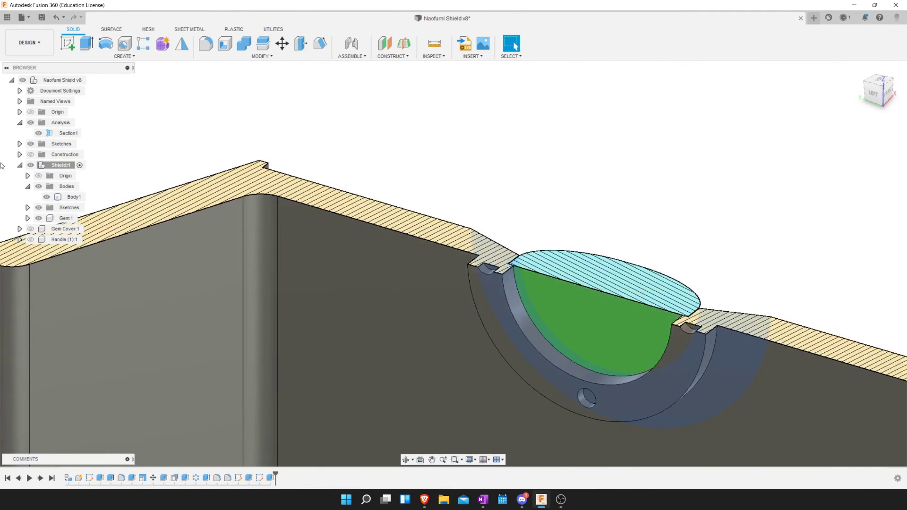
pyautogui.click(30, 229)
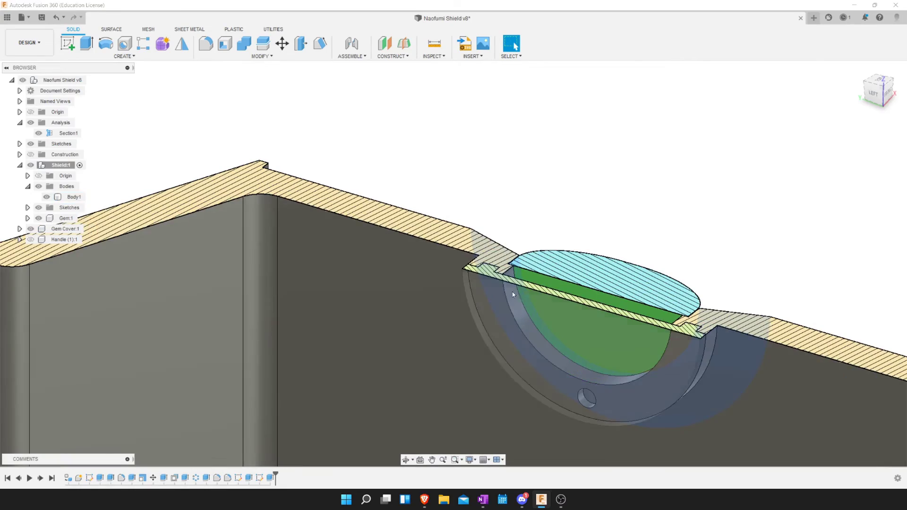
pyautogui.keyDown('shift'); pyautogui.moveTo(30, 229); pyautogui.dragTo(189, 222, button='middle'); pyautogui.keyUp('shift')
pyautogui.moveTo(486, 304)
pyautogui.keyDown('shift'); pyautogui.mouseDown(button='middle')
pyautogui.moveTo(438, 308)
pyautogui.moveTo(554, 291)
pyautogui.moveTo(551, 306)
pyautogui.mouseUp(button='middle'); pyautogui.keyUp('shift')
pyautogui.keyDown('shift'); pyautogui.moveTo(472, 298); pyautogui.dragTo(535, 289, button='middle'); pyautogui.keyUp('shift')
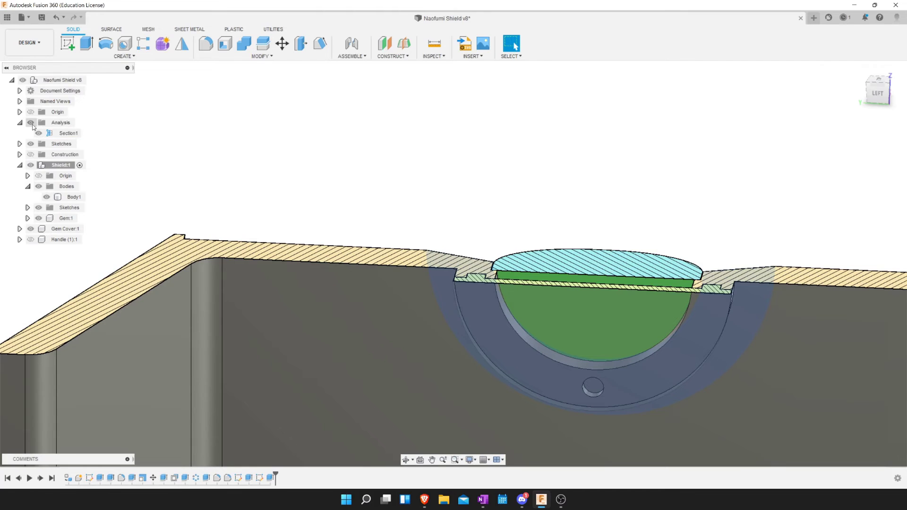
# Hide the Section1 cut, show the Handle, and toggle the Gem Cover's visibility.
pyautogui.click(38, 133)
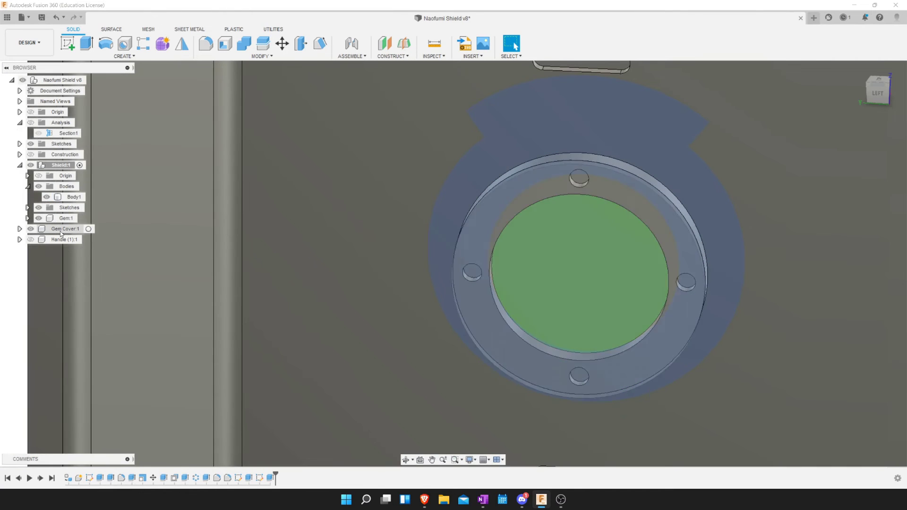
pyautogui.click(30, 239)
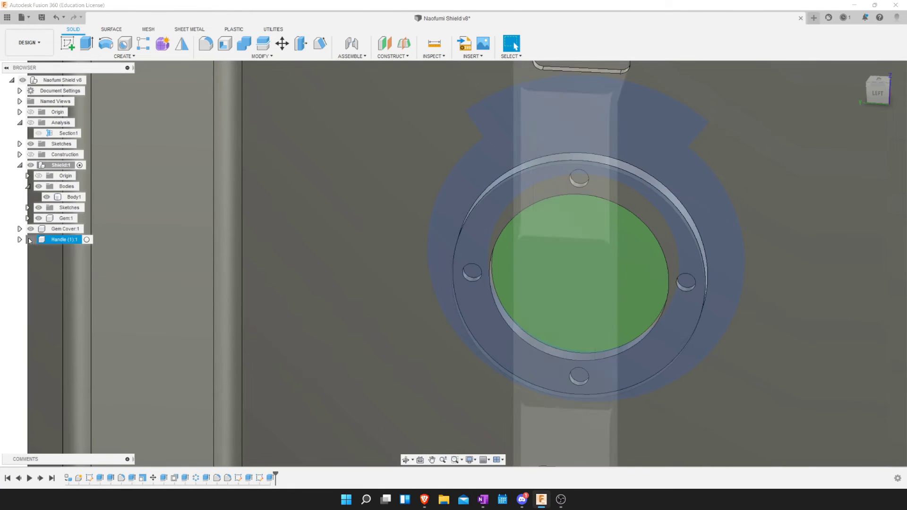
pyautogui.click(74, 197)
pyautogui.keyDown('shift'); pyautogui.moveTo(461, 324); pyautogui.dragTo(108, 287, button='middle'); pyautogui.keyUp('shift')
pyautogui.click(31, 229)
pyautogui.click(33, 229)
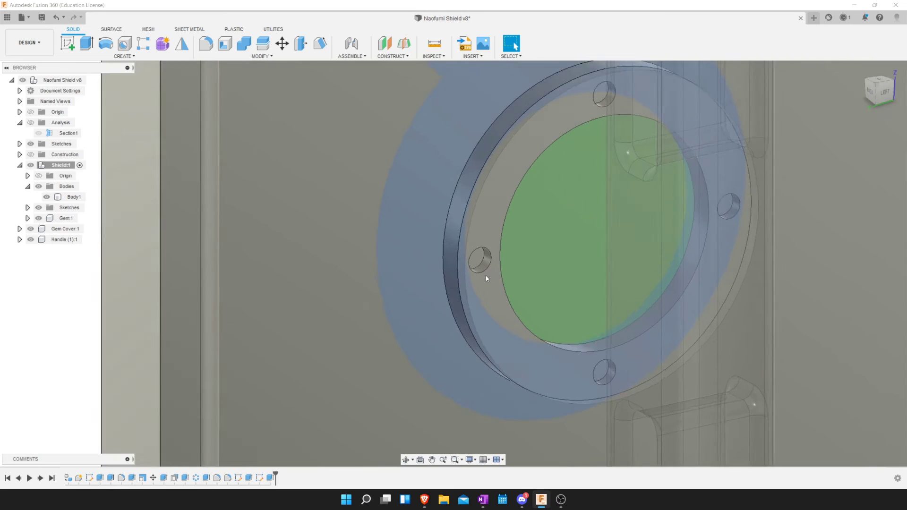
pyautogui.scroll(-5, 485, 276)
pyautogui.scroll(-1, 486, 276)
# Activate the top-level Naofumi Shield v8 assembly and hide the handle.
pyautogui.click(487, 302)
pyautogui.scroll(2, 486, 302)
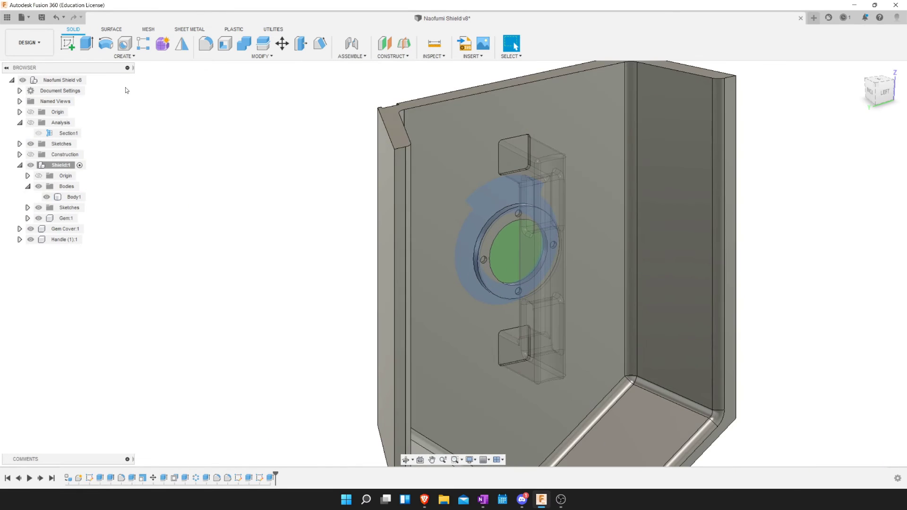
pyautogui.click(96, 80)
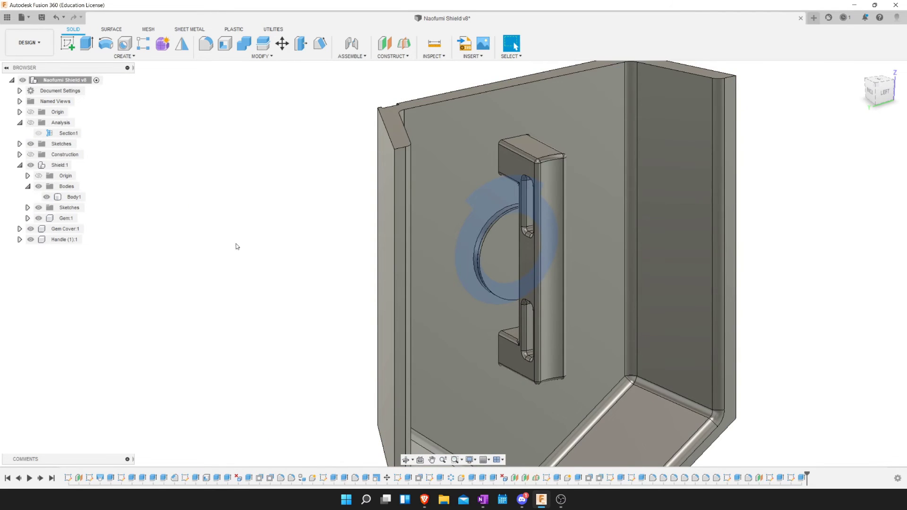
pyautogui.scroll(1, 340, 263)
pyautogui.scroll(1, 343, 266)
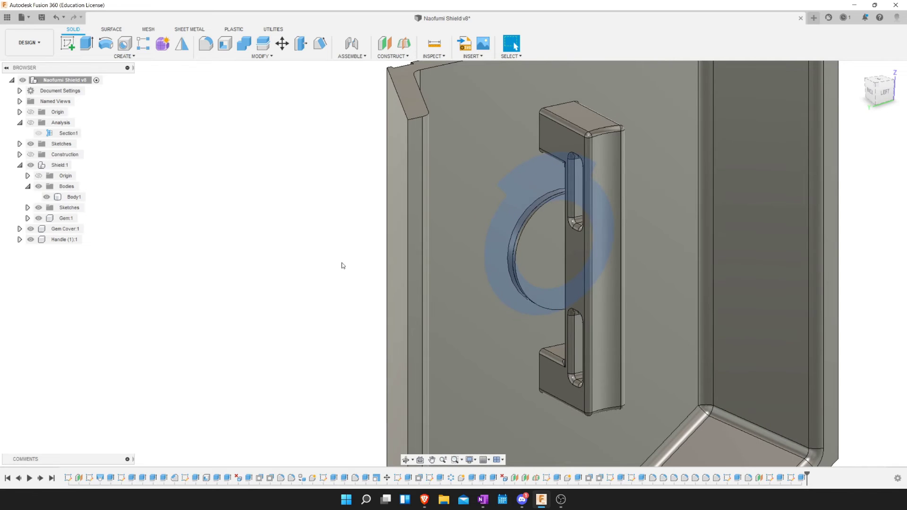
pyautogui.click(508, 282)
pyautogui.click(31, 239)
# Start a sketch on the gem cover's circular face and try the sketch Text tool.
pyautogui.click(68, 43)
pyautogui.click(542, 251)
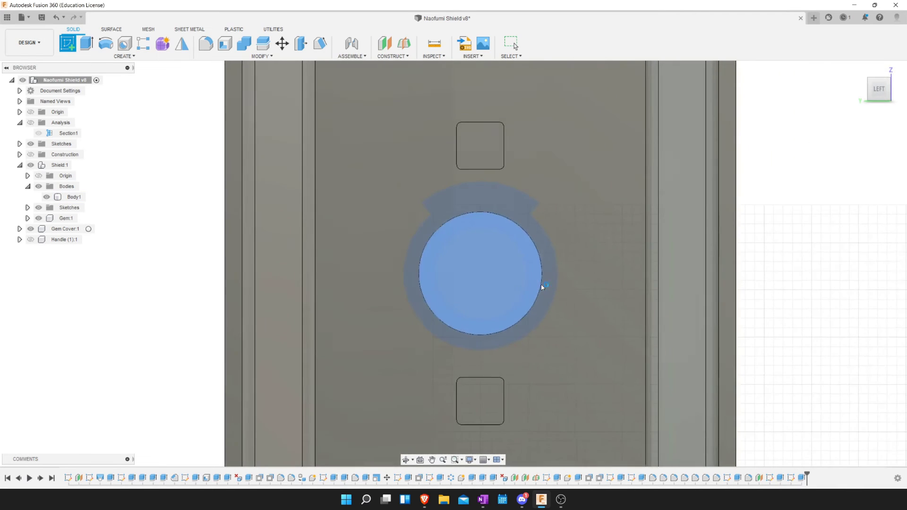
pyautogui.scroll(5, 473, 333)
pyautogui.scroll(-2, 472, 334)
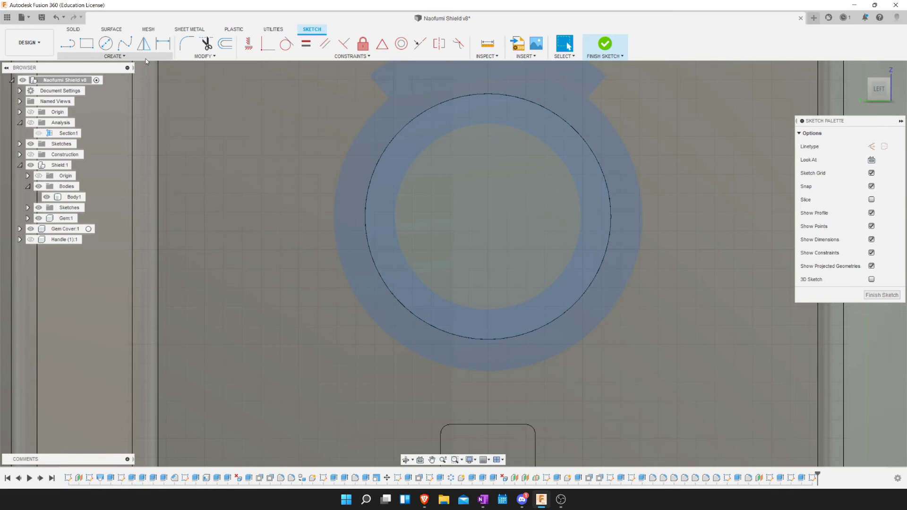
pyautogui.click(144, 56)
pyautogui.click(94, 164)
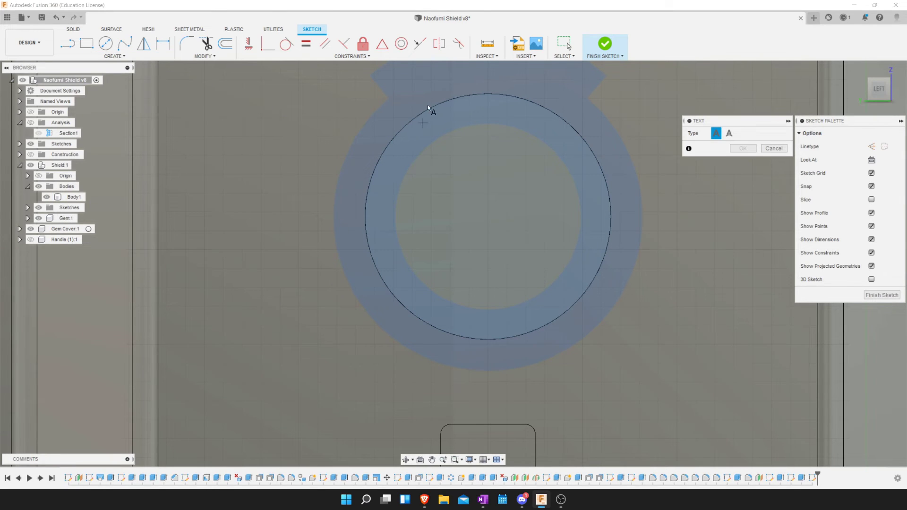
pyautogui.scroll(-1, 488, 217)
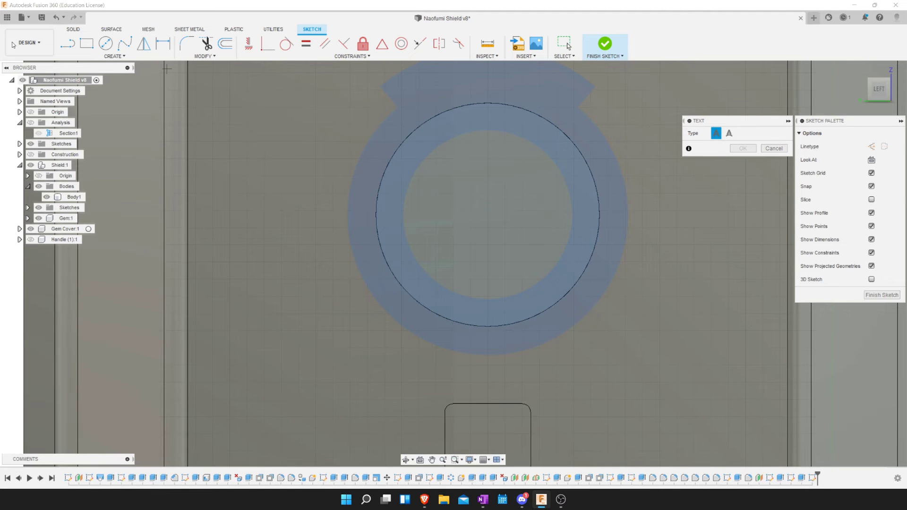
# Draw a 97 mm circle centred on the ring's centre.
pyautogui.click(106, 43)
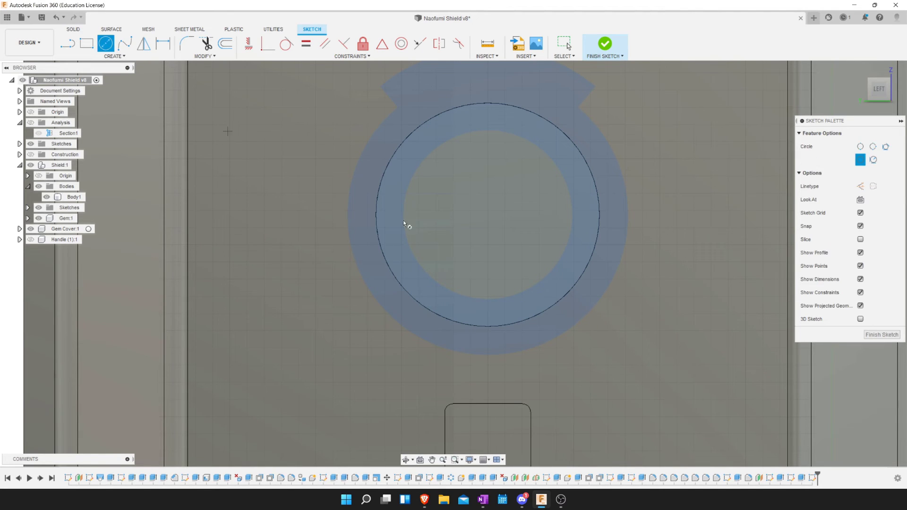
pyautogui.click(489, 215)
pyautogui.click(489, 103)
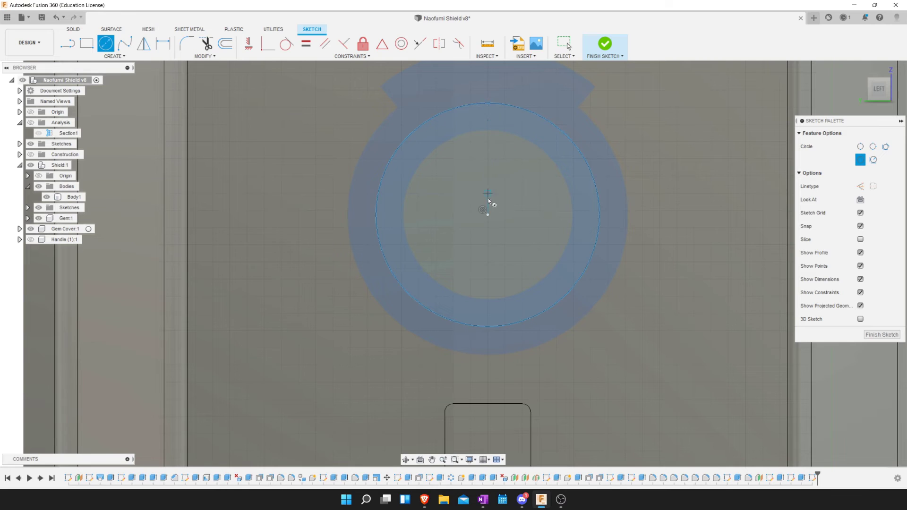
pyautogui.click(488, 215)
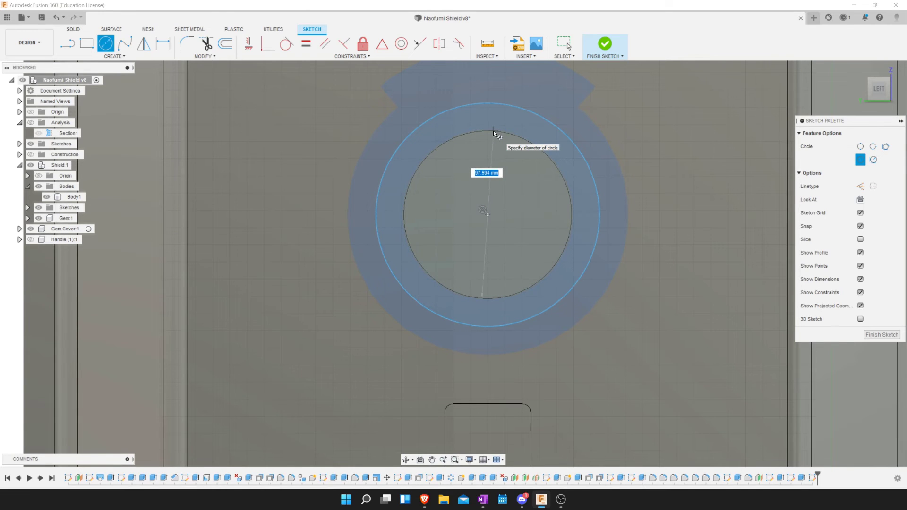
pyautogui.write('97')
pyautogui.press('Return')
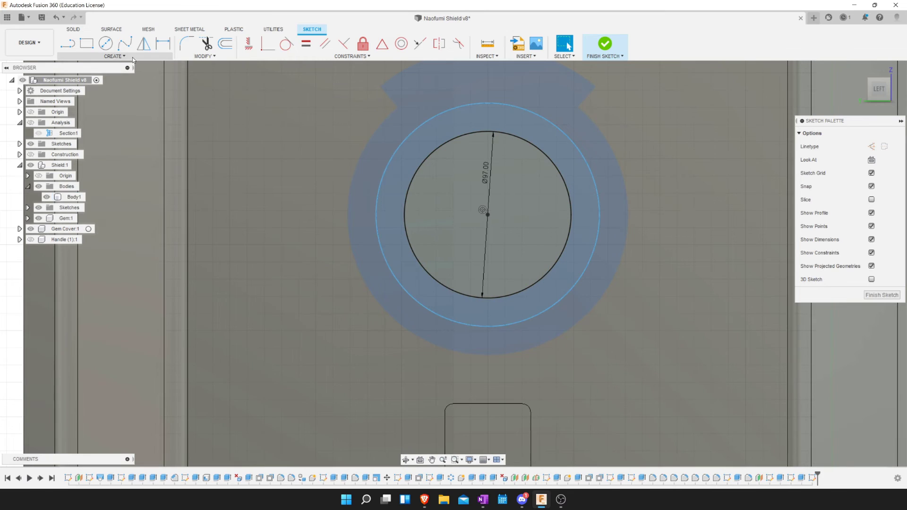
# Start sketch text using the Text on Path type.
pyautogui.click(114, 57)
pyautogui.click(82, 162)
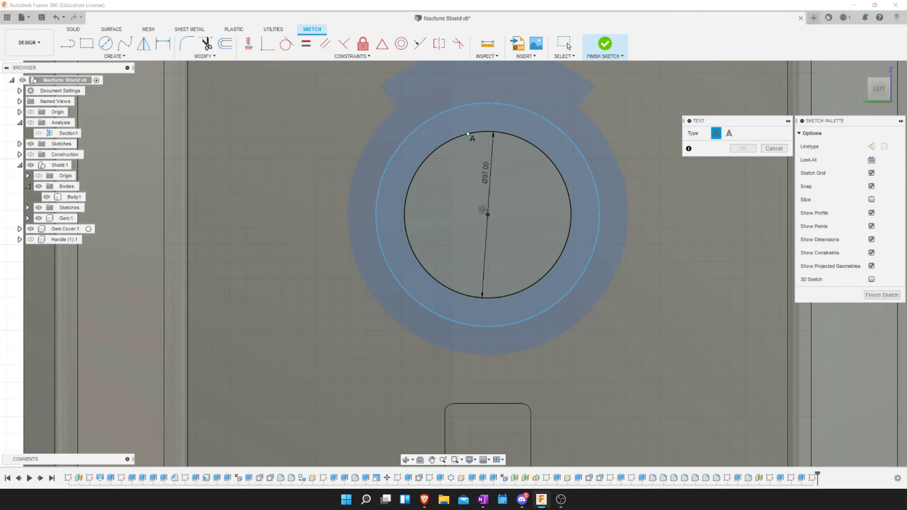
pyautogui.click(730, 133)
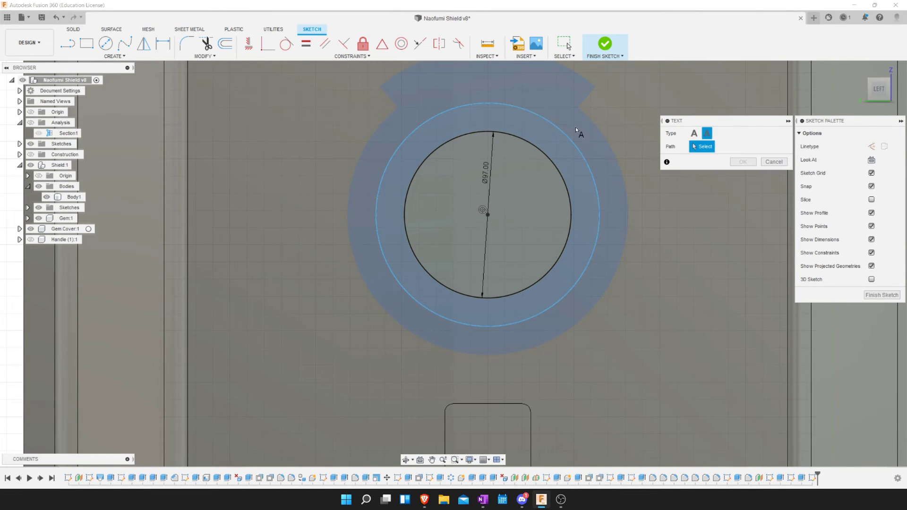
# Enter 'THE RISING OF THE SHIELD HERO' as text along the 97 mm circle.
pyautogui.click(543, 151)
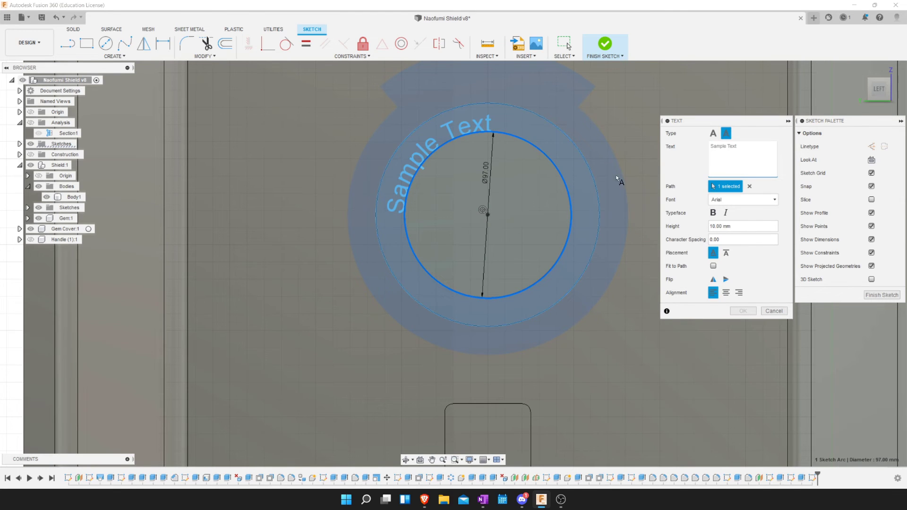
pyautogui.write('The')
pyautogui.press('BackSpace')
pyautogui.press('BackSpace')
pyautogui.press('BackSpace')
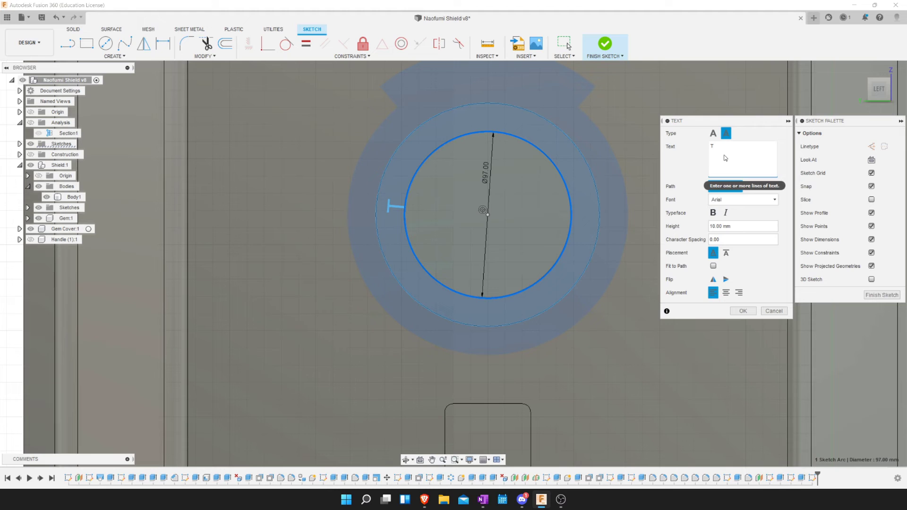
pyautogui.write('HE RISING OF THE SHIE')
pyautogui.press('BackSpace')
pyautogui.write('ELD HERO')
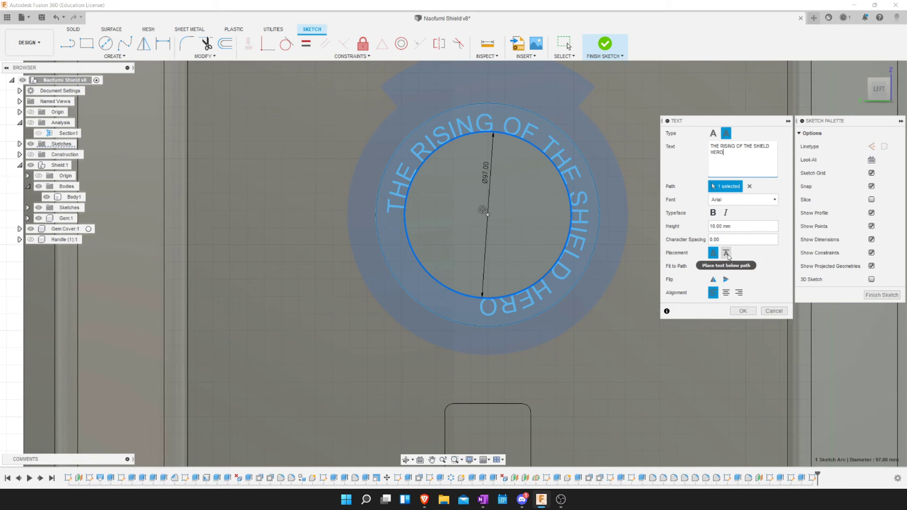
# Set the curved title to Aniron font, 8 mm height, with Fit to Path off.
pyautogui.click(738, 200)
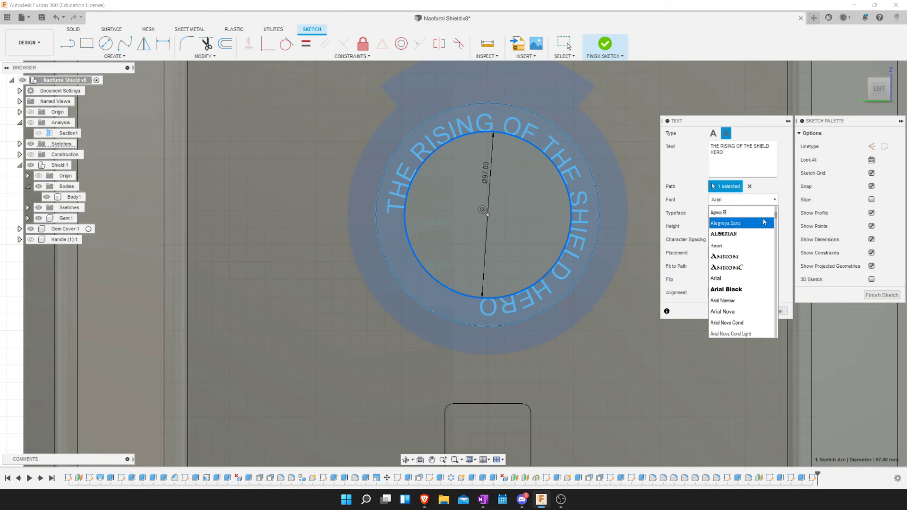
pyautogui.click(751, 258)
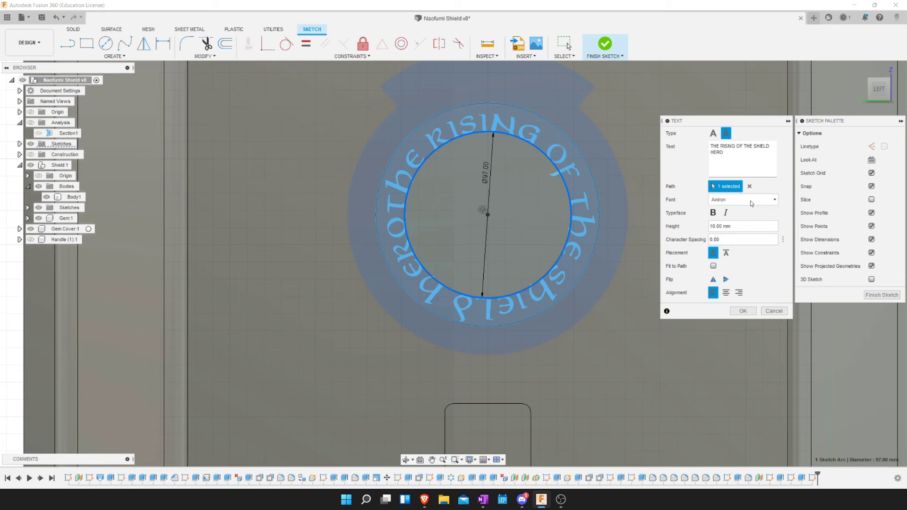
pyautogui.click(740, 227)
pyautogui.write('8')
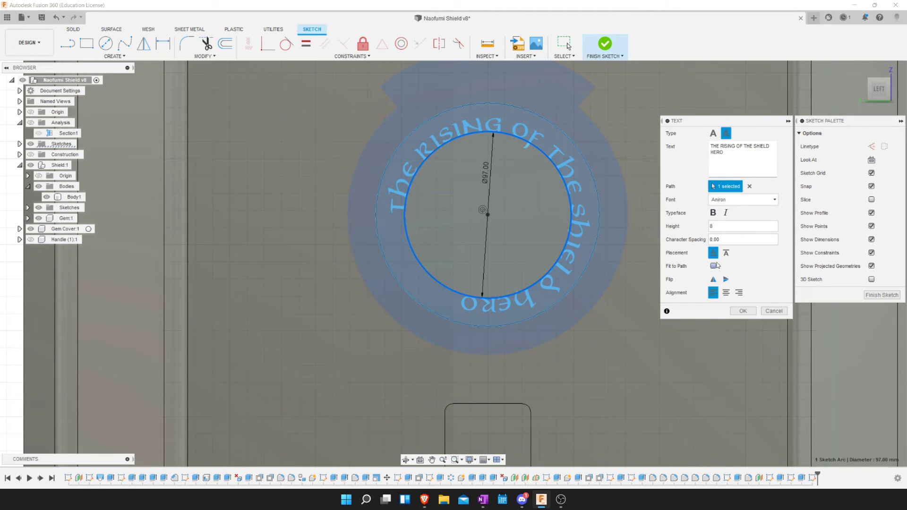
pyautogui.click(714, 266)
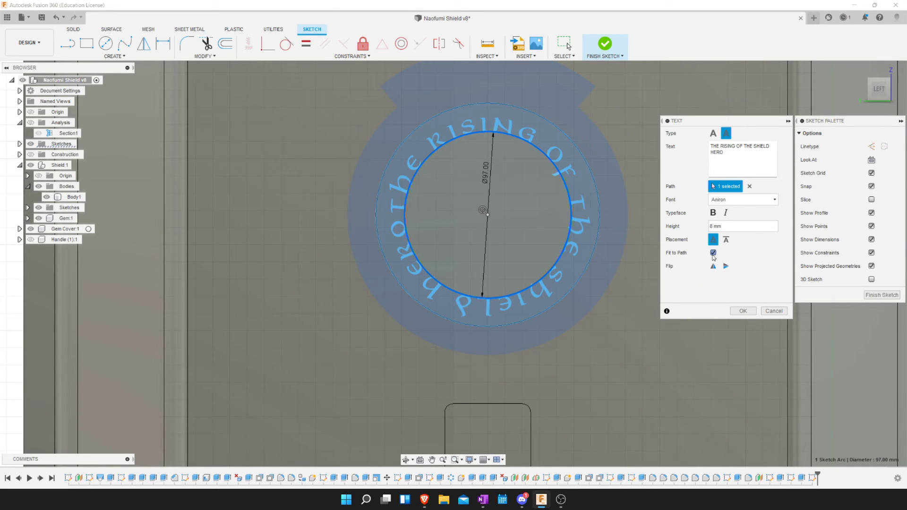
pyautogui.click(714, 253)
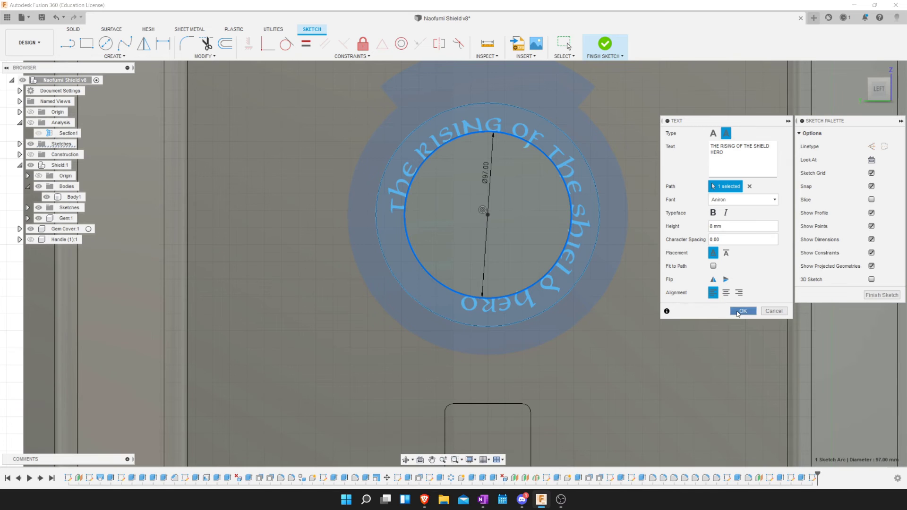
pyautogui.click(739, 312)
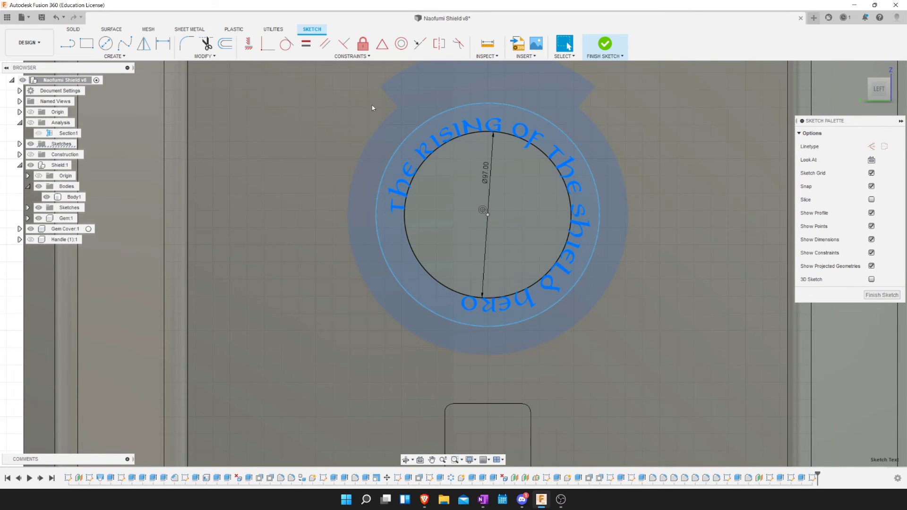
# Rotate the curved title text 52° about the circle's centre with Move/Copy.
pyautogui.click(205, 56)
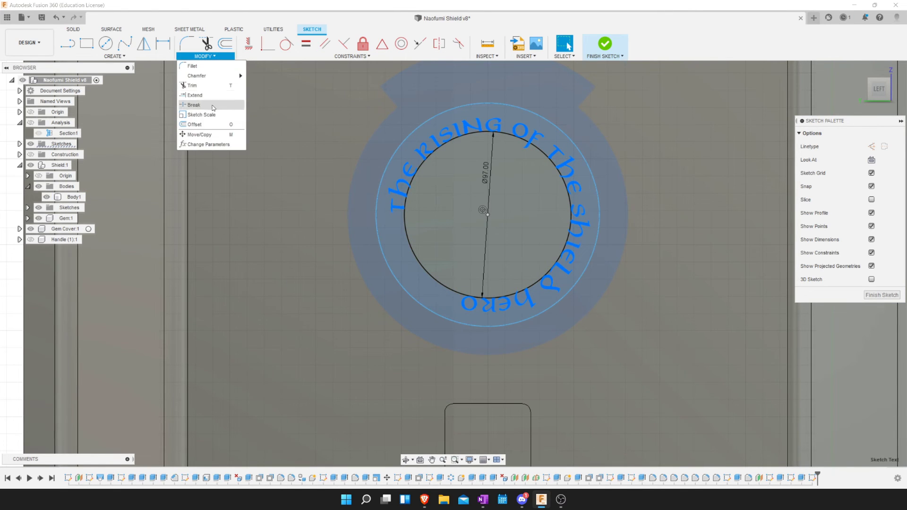
pyautogui.click(212, 134)
pyautogui.moveTo(487, 168)
pyautogui.mouseDown()
pyautogui.moveTo(457, 178)
pyautogui.moveTo(455, 190)
pyautogui.mouseUp()
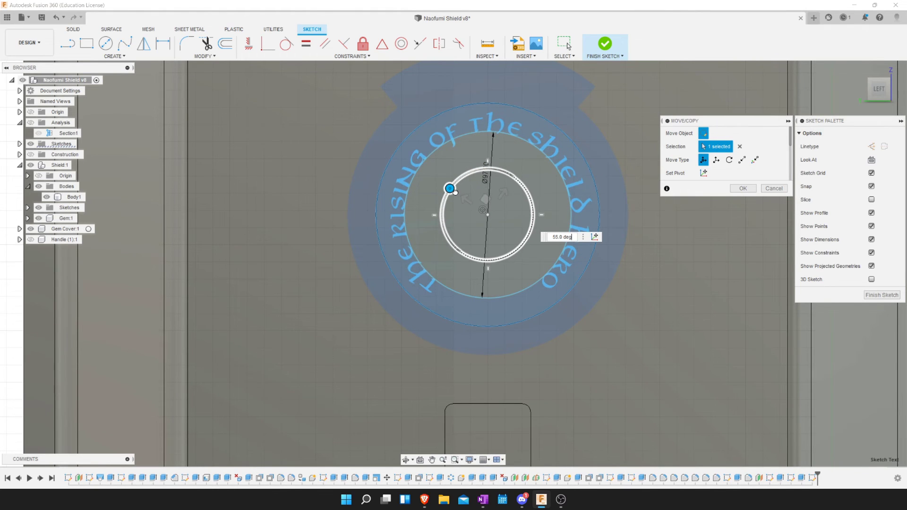
pyautogui.write('50')
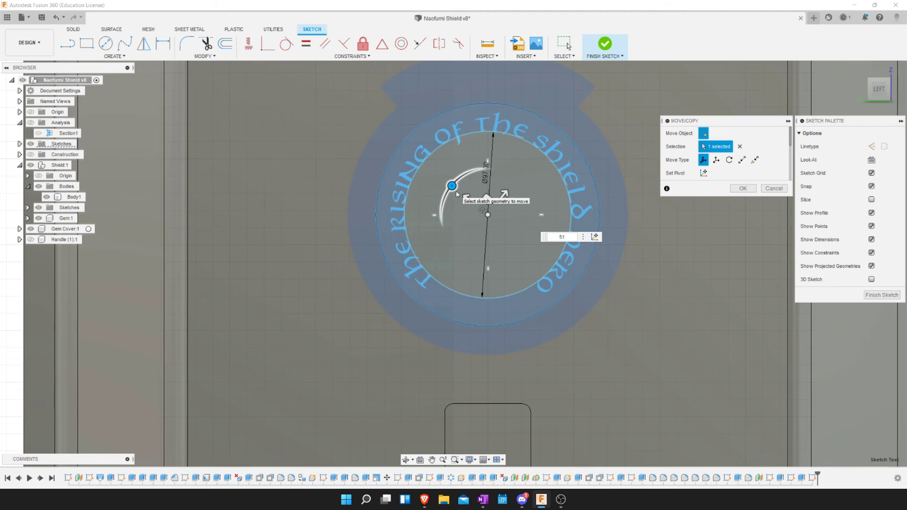
pyautogui.write('52')
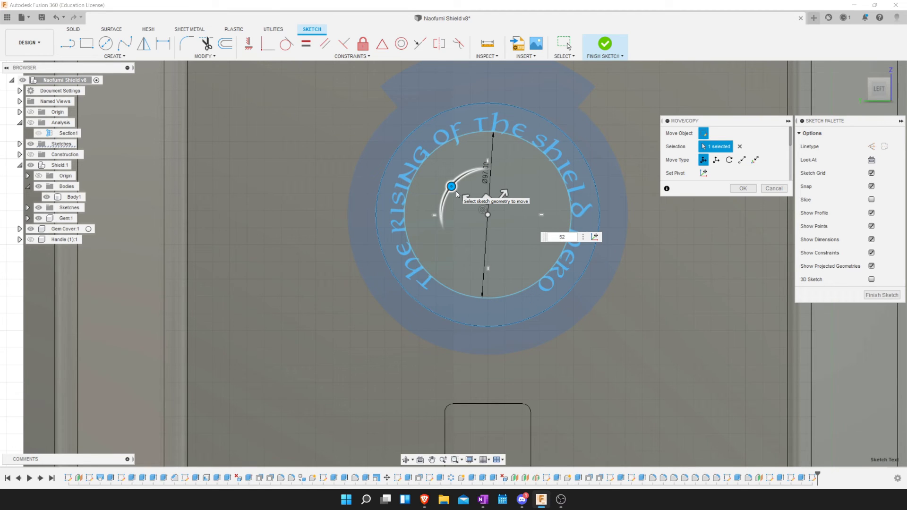
pyautogui.press('Return')
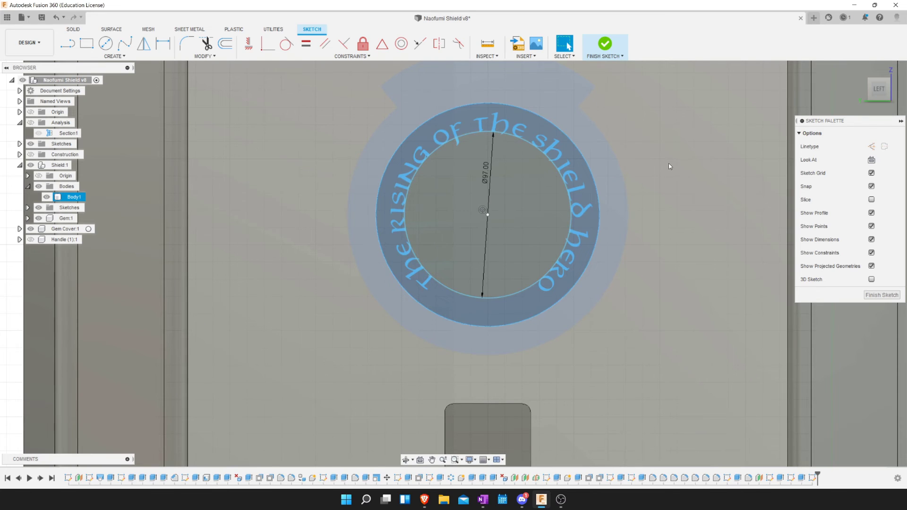
# Delete the 97 mm guide circle along with its dimension.
pyautogui.click(669, 164)
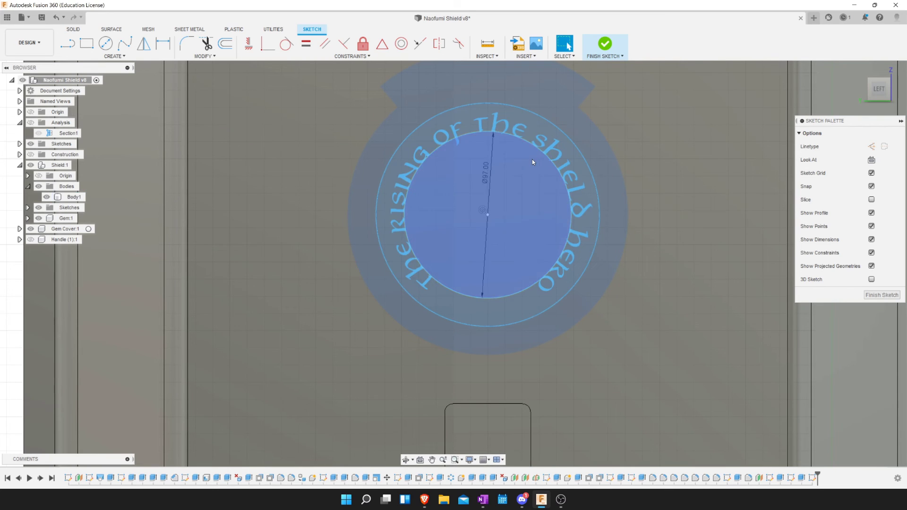
pyautogui.click(529, 142)
pyautogui.press('Delete')
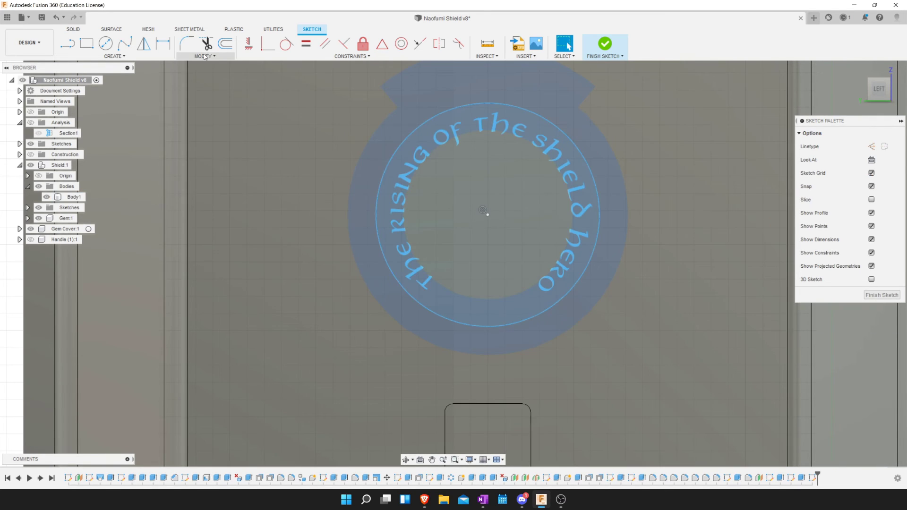
# Start a second sketch text and switch its type to box text.
pyautogui.click(205, 56)
pyautogui.click(122, 56)
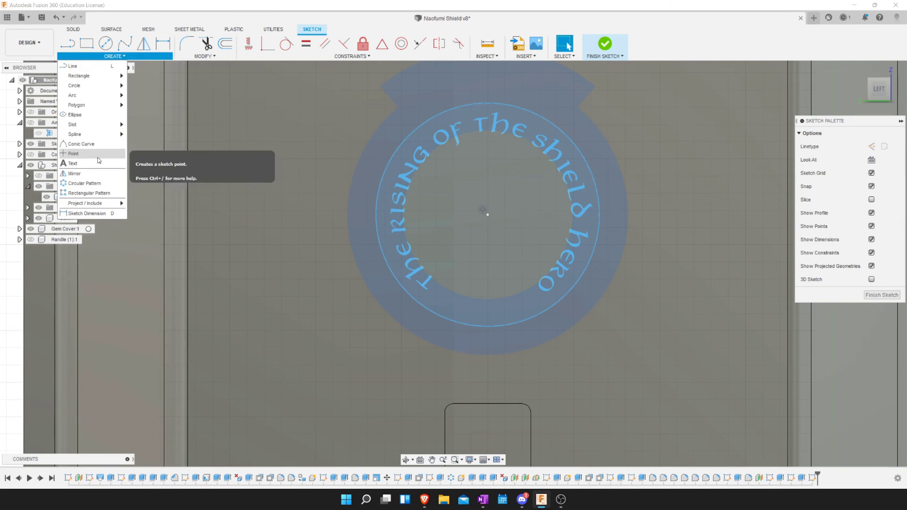
pyautogui.click(95, 163)
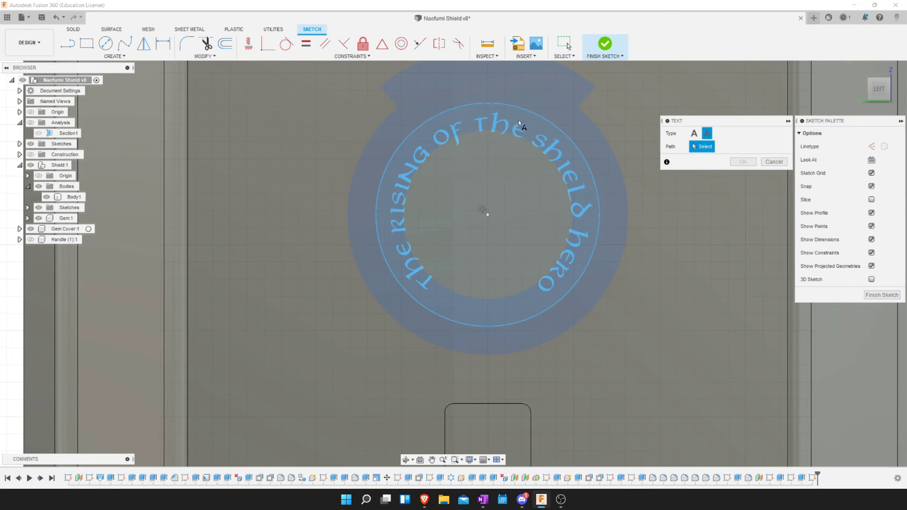
pyautogui.click(695, 133)
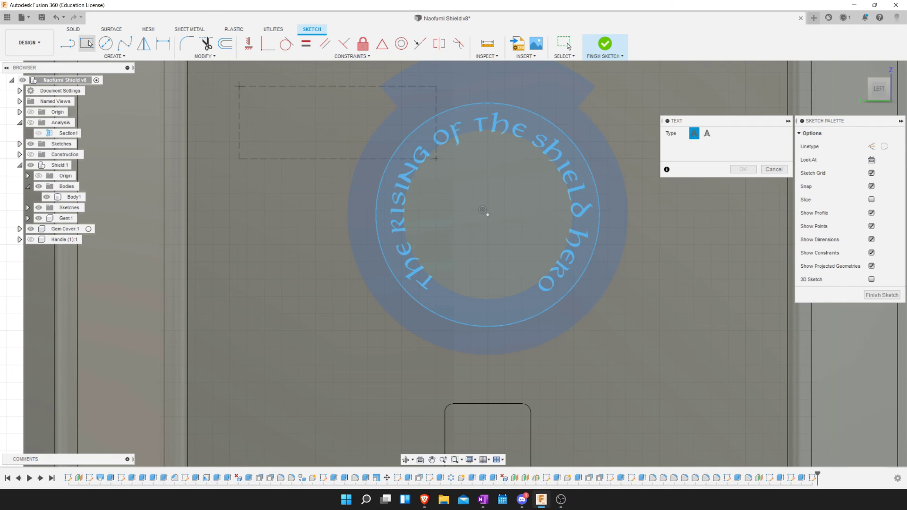
pyautogui.click(114, 56)
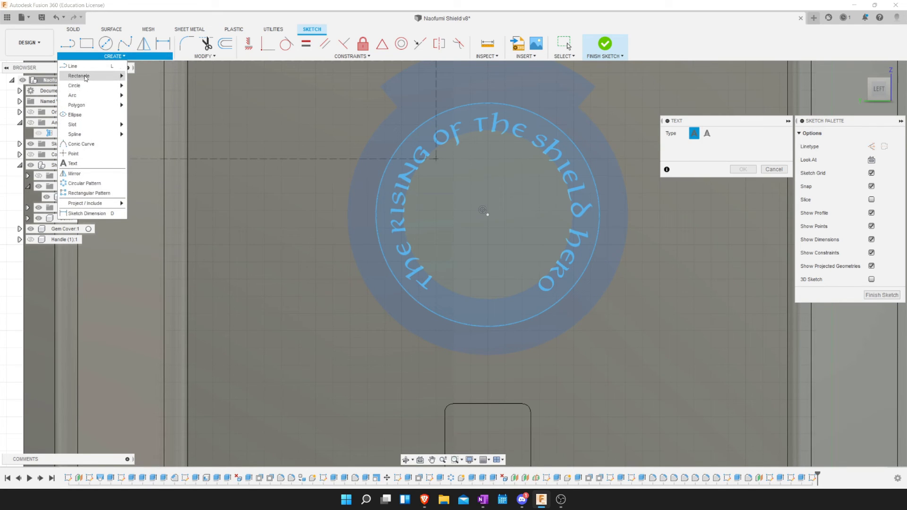
# Draw a 65 × 65 mm center rectangle at the gem cover's centre.
pyautogui.click(150, 85)
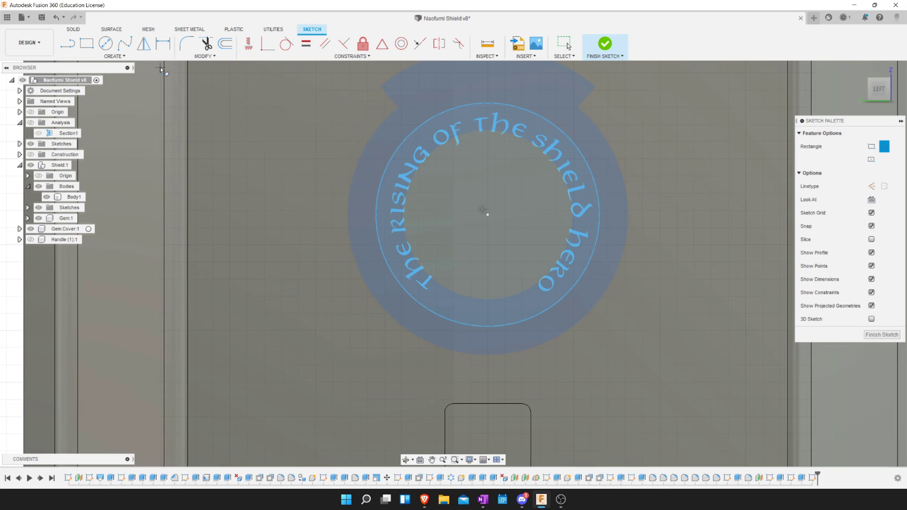
pyautogui.click(114, 56)
pyautogui.moveTo(91, 75)
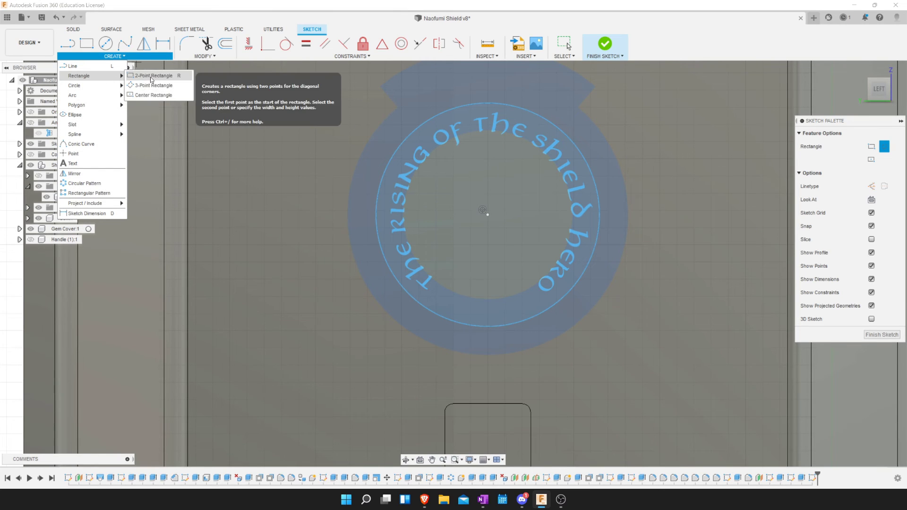
pyautogui.click(151, 95)
pyautogui.click(488, 213)
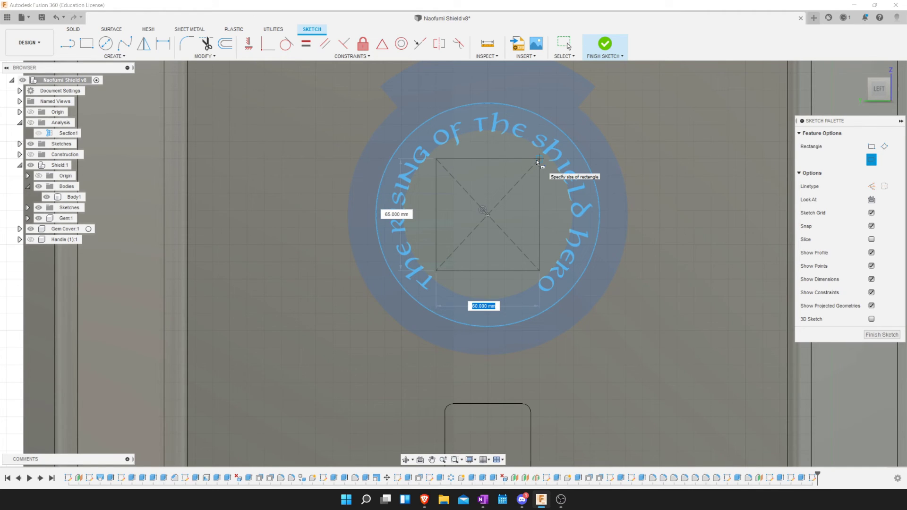
pyautogui.write('65')
pyautogui.press('Tab')
pyautogui.write('65')
pyautogui.press('Return')
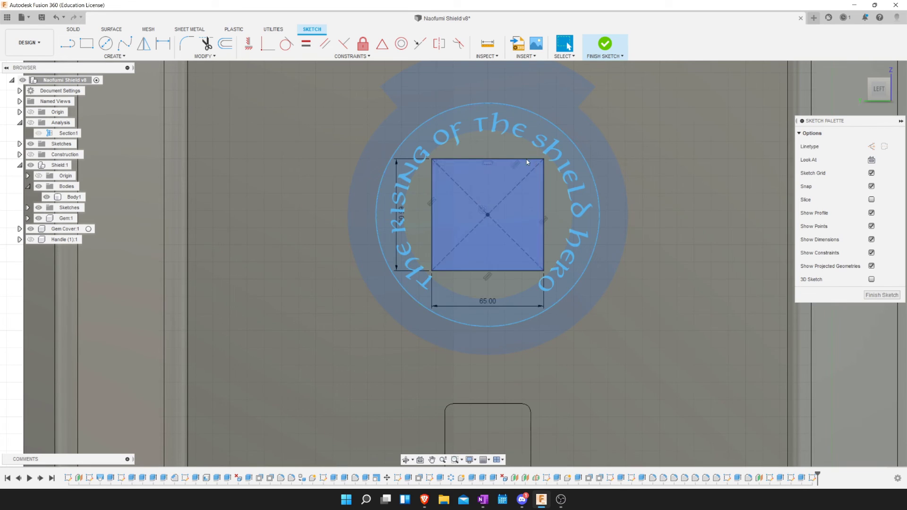
pyautogui.click(153, 60)
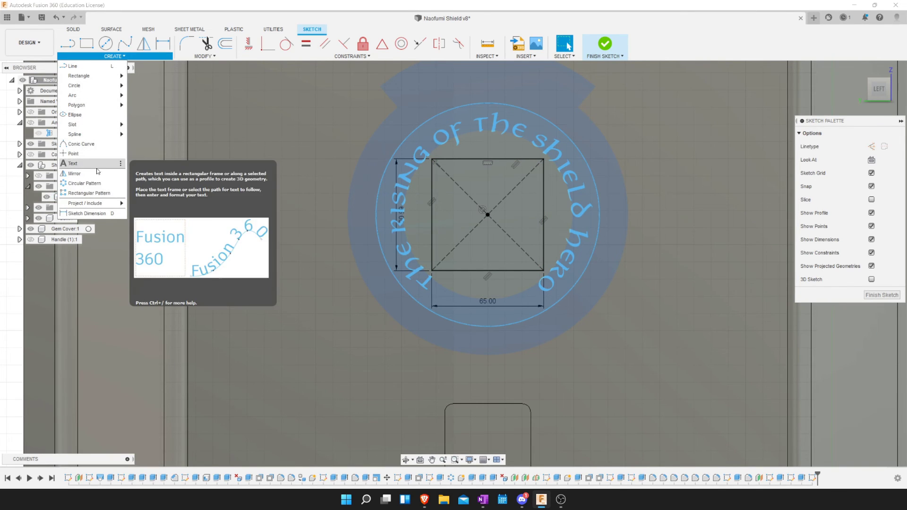
# Draw a plain text box over the 65 mm square using the Arial font.
pyautogui.click(98, 170)
pyautogui.click(694, 133)
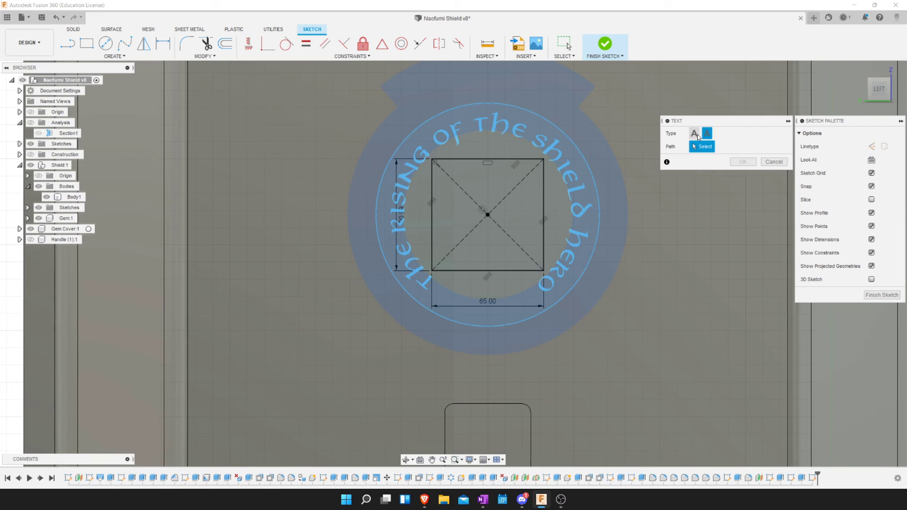
pyautogui.click(434, 163)
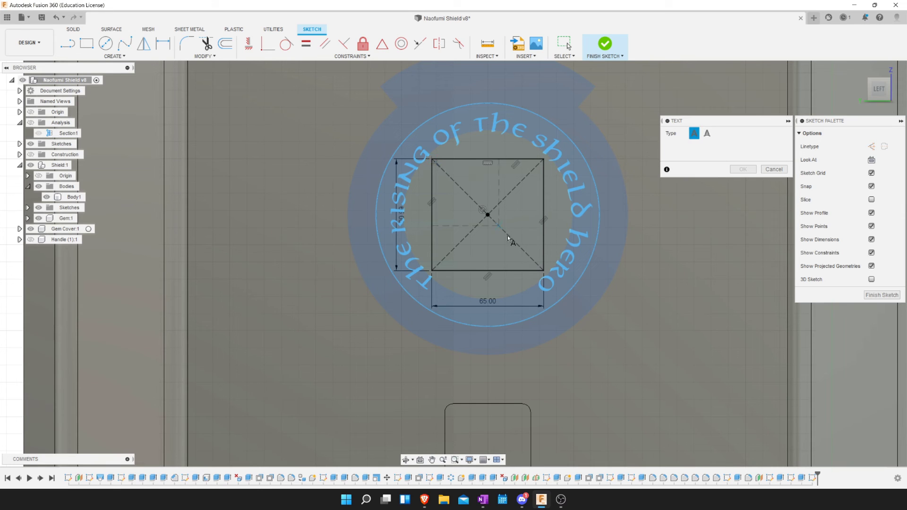
pyautogui.click(536, 266)
pyautogui.scroll(-1, 536, 264)
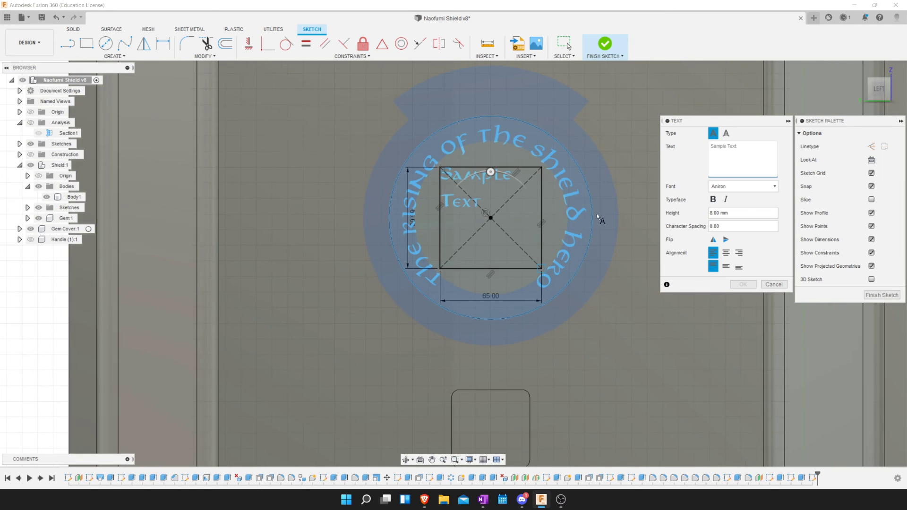
pyautogui.click(720, 190)
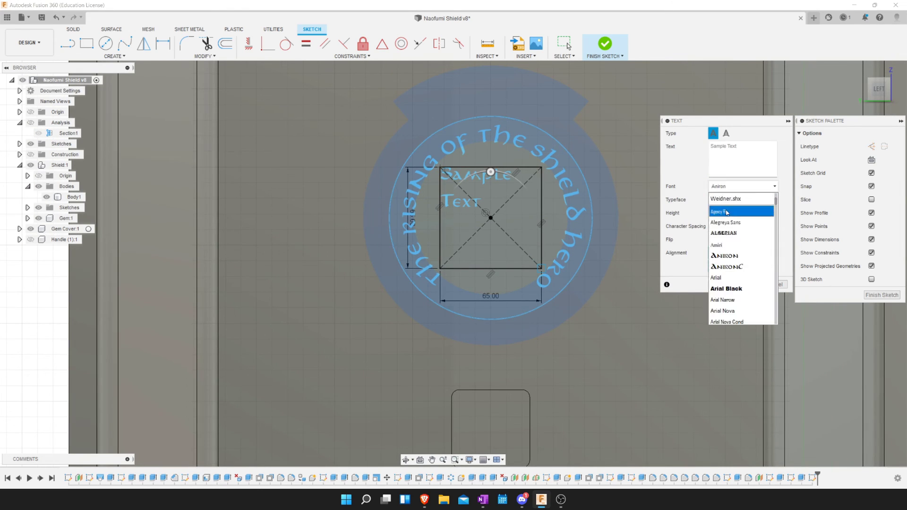
pyautogui.click(746, 243)
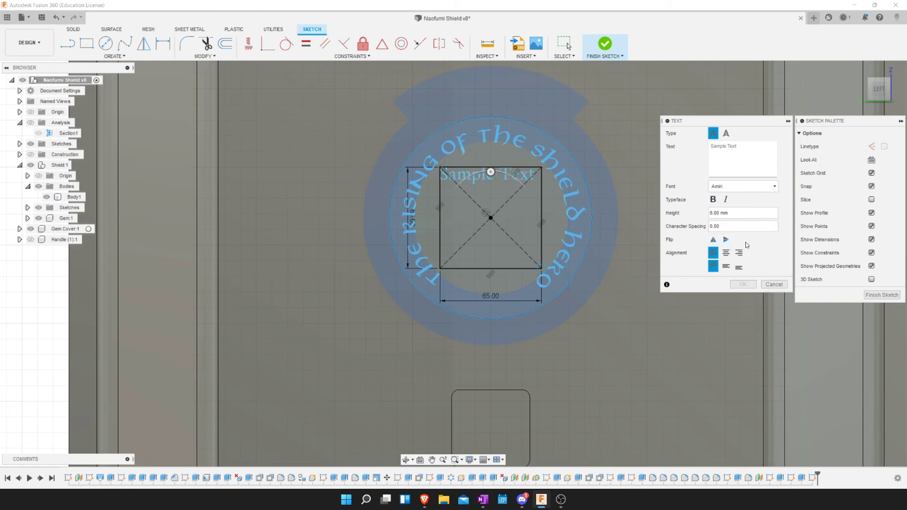
pyautogui.click(742, 187)
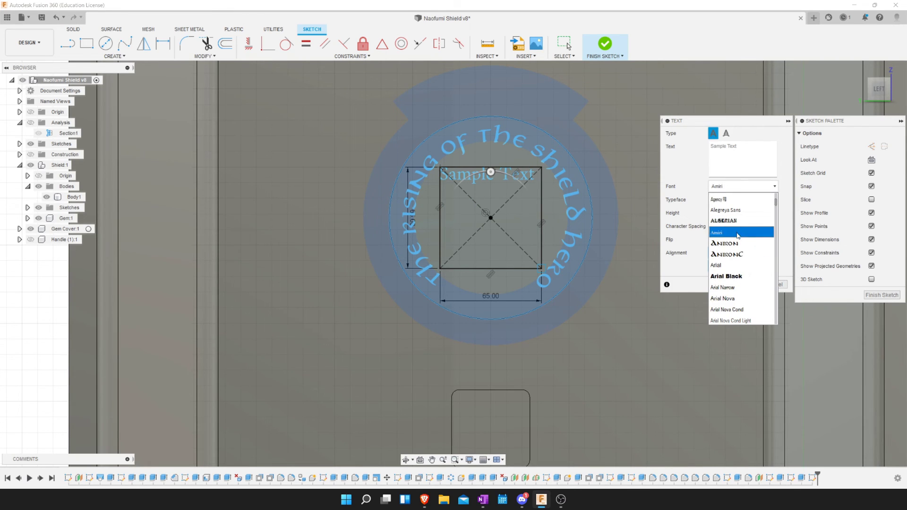
pyautogui.click(737, 232)
# Type 'LEGENDARY SHIELD BY ESTIKUMA' centred and bold, then finish the sketch.
pyautogui.click(726, 156)
pyautogui.write('LEGENDARY')
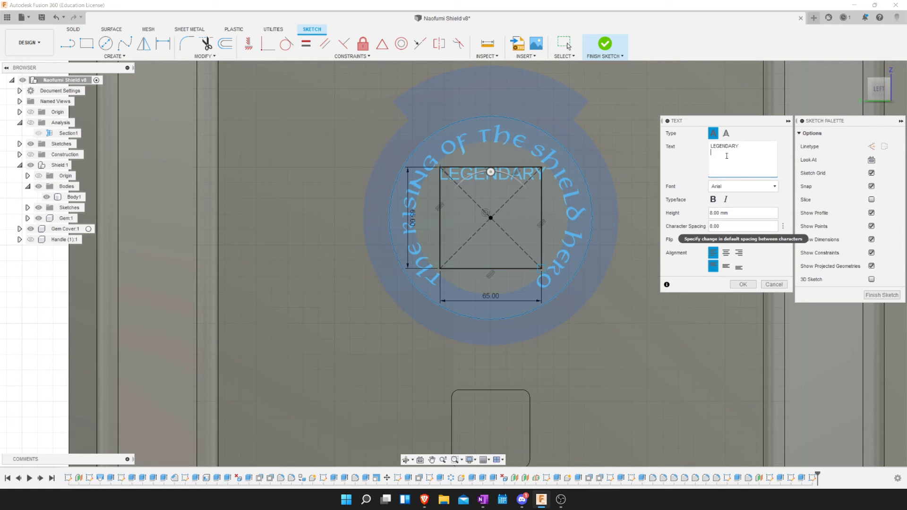
pyautogui.write('SHIELD')
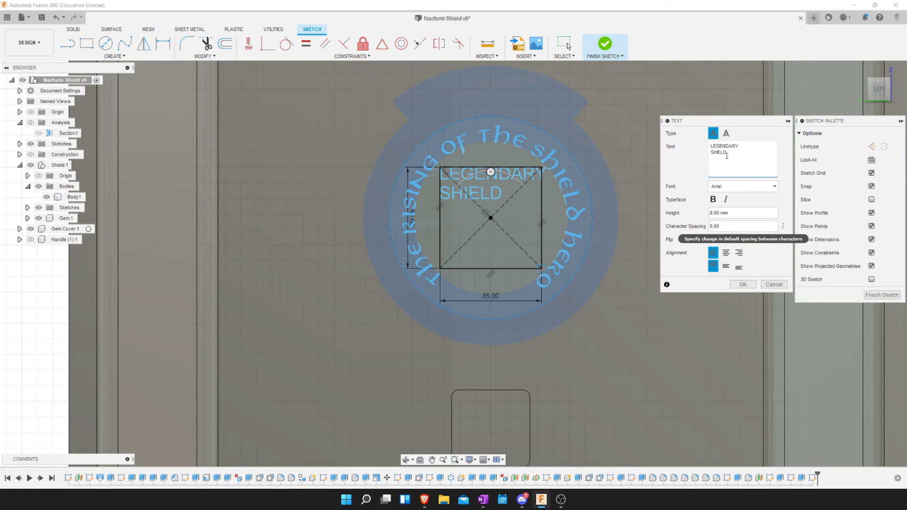
pyautogui.press('Return')
pyautogui.write('BY')
pyautogui.press('Return')
pyautogui.write('ESTIKUMA')
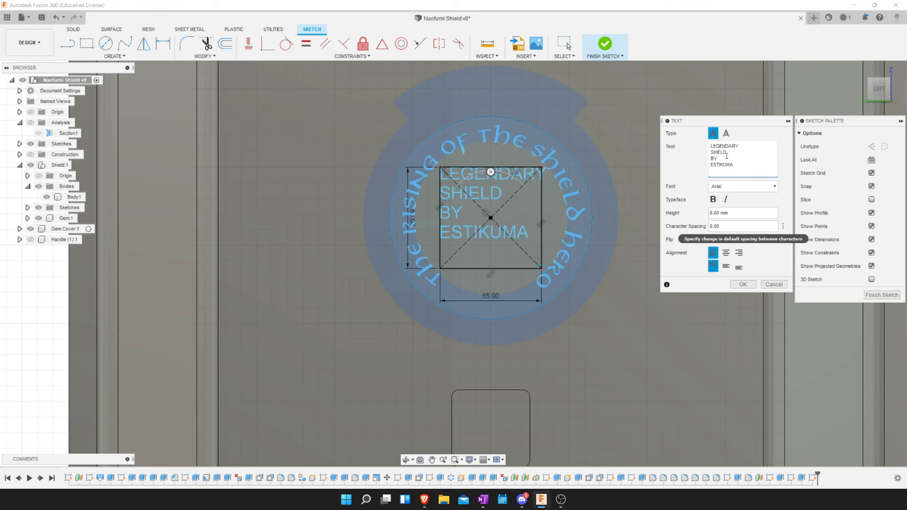
pyautogui.click(727, 253)
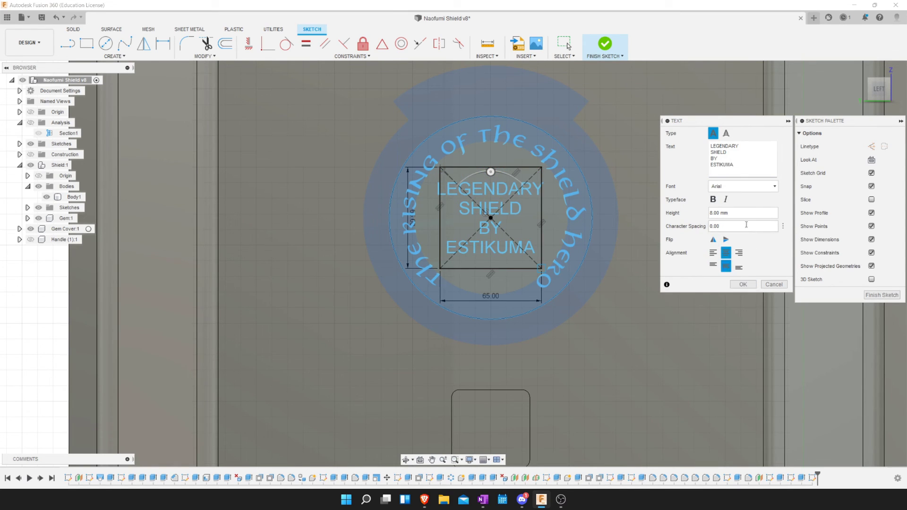
pyautogui.click(713, 199)
pyautogui.click(743, 284)
pyautogui.click(606, 43)
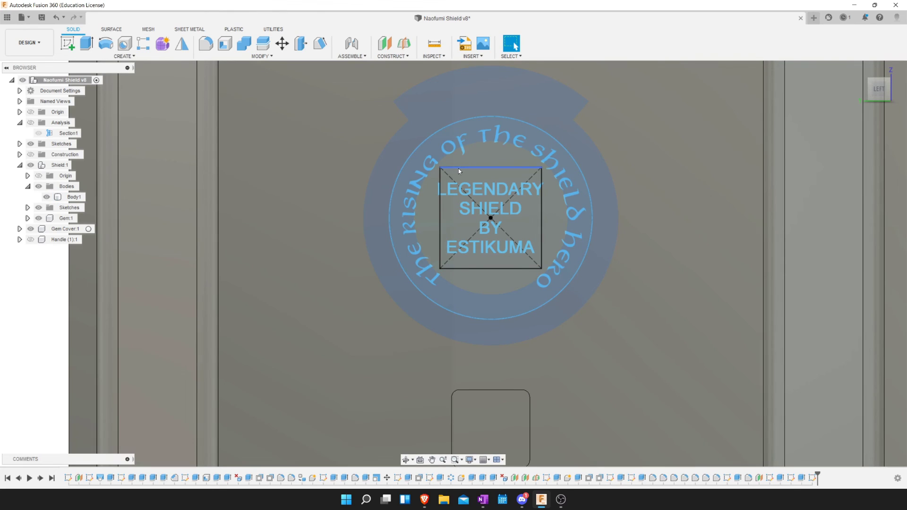
# Reopen the text sketch and make the square's four lines construction geometry.
pyautogui.click(345, 234)
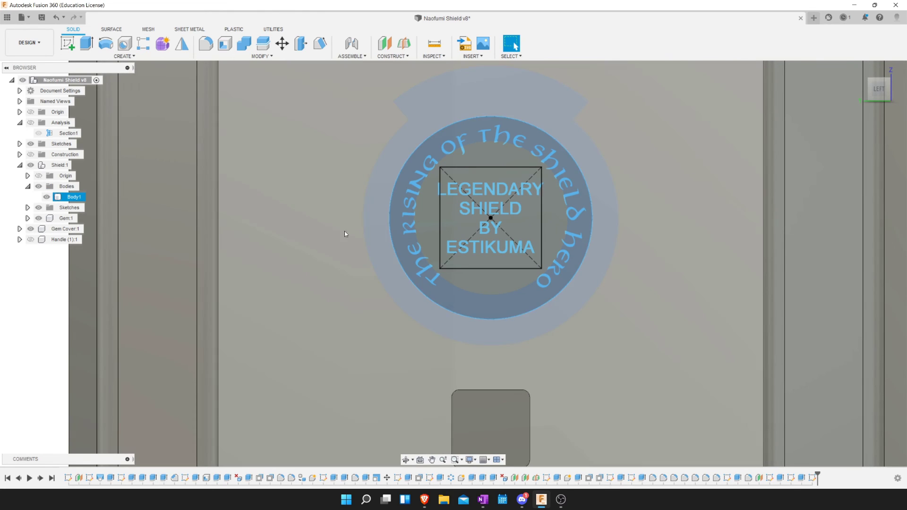
pyautogui.click(576, 467)
pyautogui.doubleClick(815, 480)
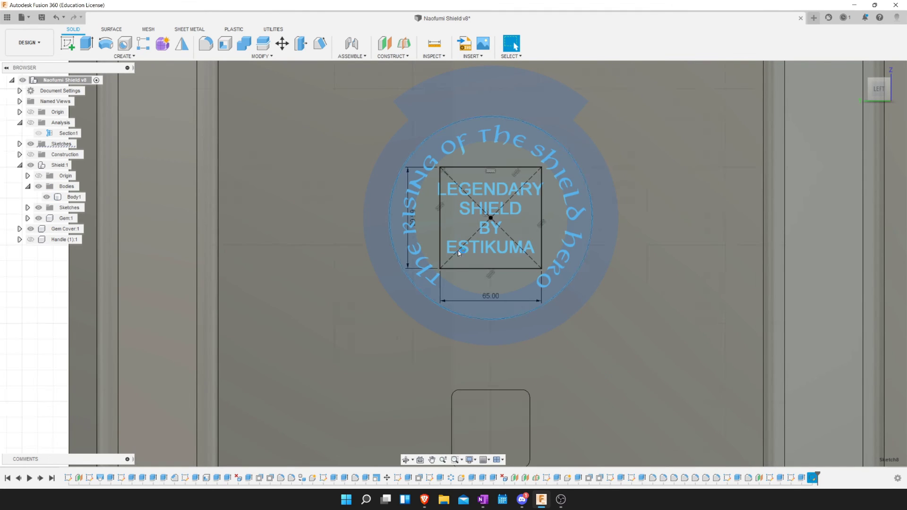
pyautogui.click(477, 168)
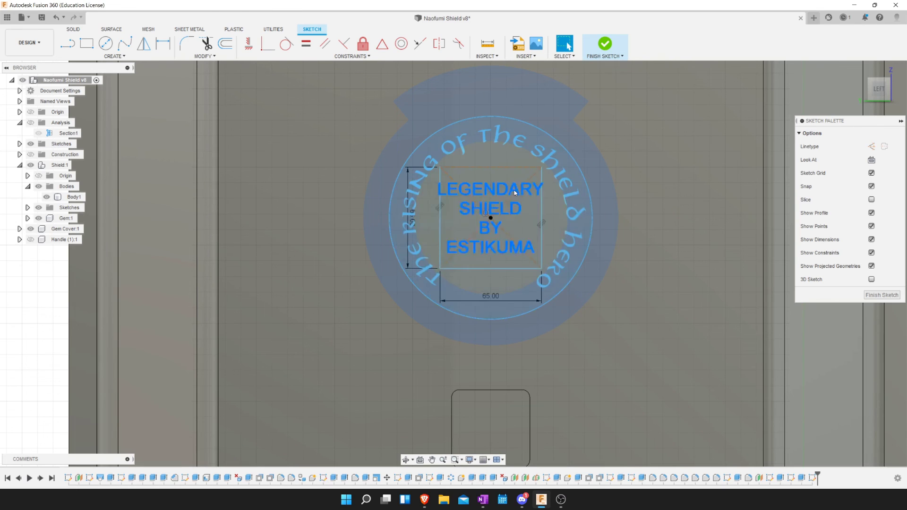
pyautogui.press('Escape')
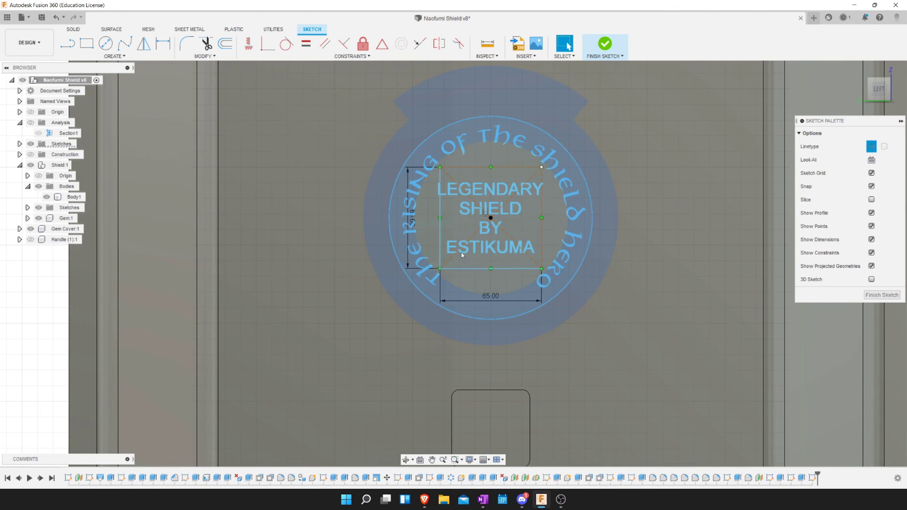
pyautogui.moveTo(423, 288); pyautogui.dragTo(598, 99)
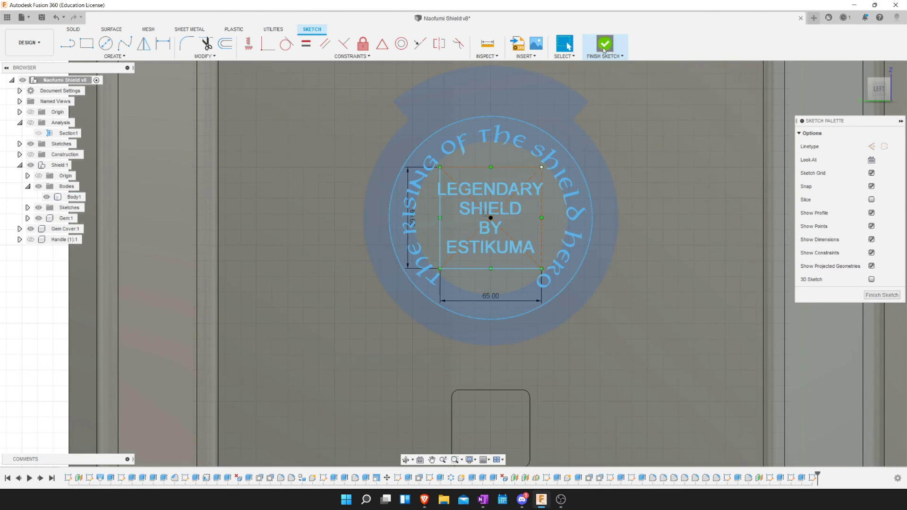
pyautogui.click(605, 45)
pyautogui.click(441, 238)
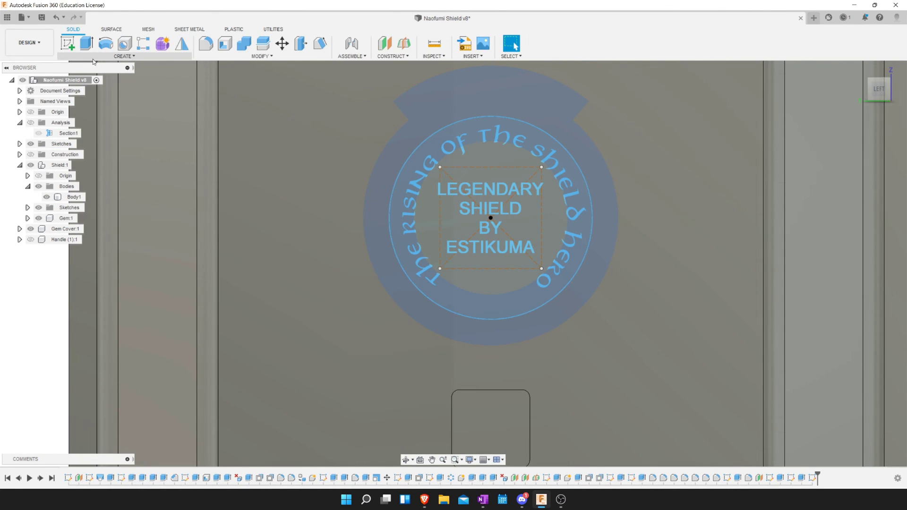
pyautogui.press('e')
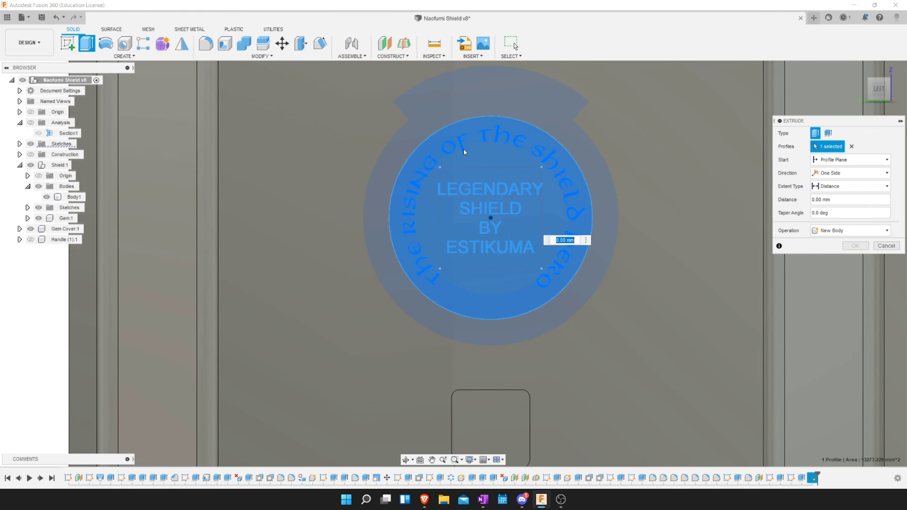
# Extrude-cut both sketch texts -1 mm into the gem cover.
pyautogui.scroll(-2, 463, 149)
pyautogui.scroll(2, 463, 149)
pyautogui.scroll(3, 467, 151)
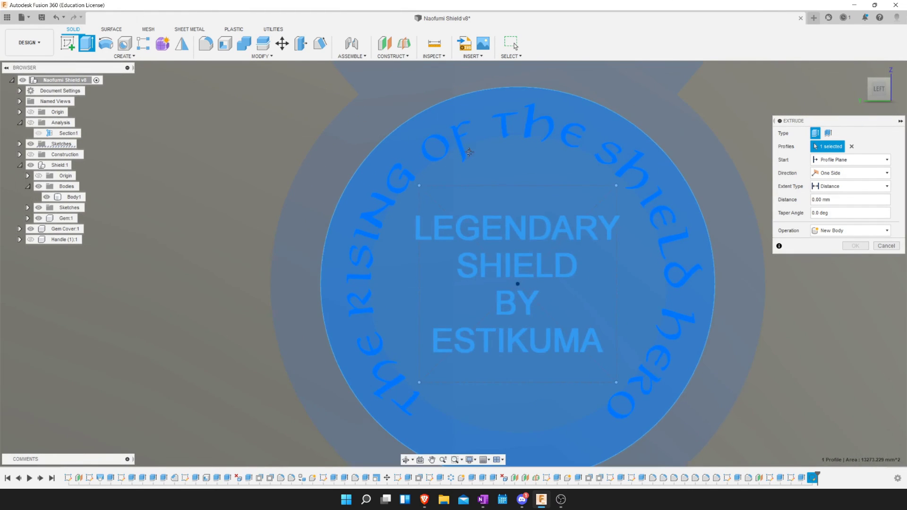
pyautogui.keyDown('shift'); pyautogui.moveTo(480, 163); pyautogui.dragTo(506, 177, button='middle'); pyautogui.keyUp('shift')
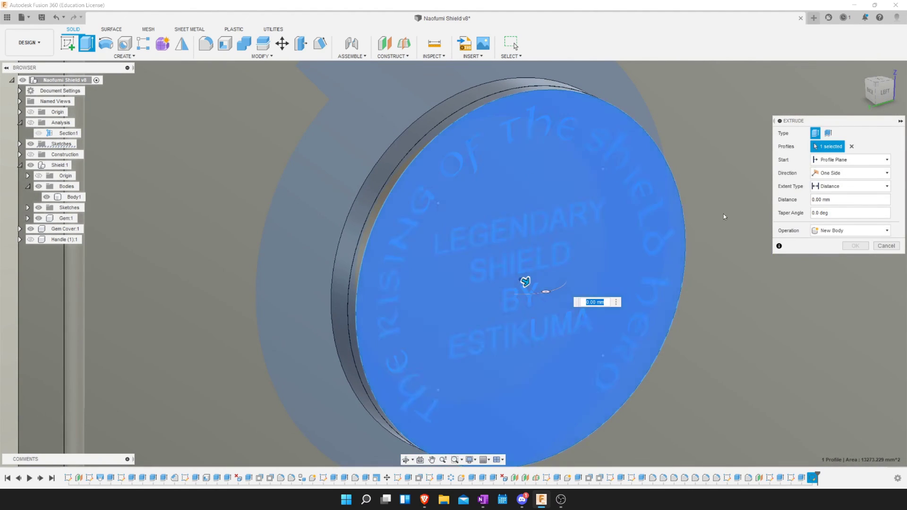
pyautogui.click(562, 326)
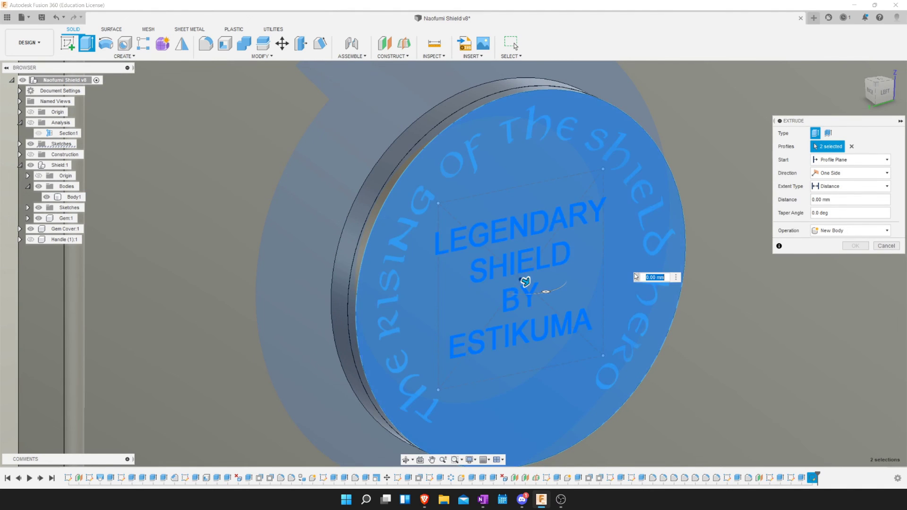
pyautogui.click(887, 246)
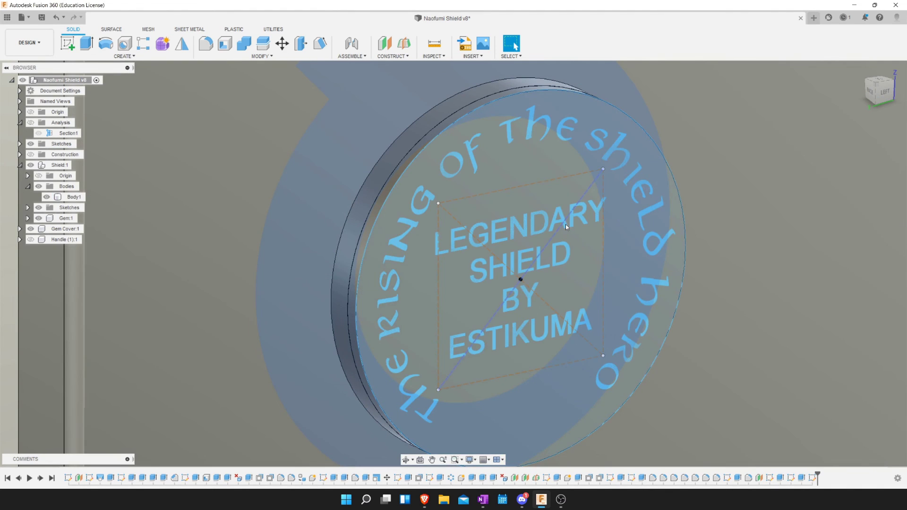
pyautogui.click(563, 225)
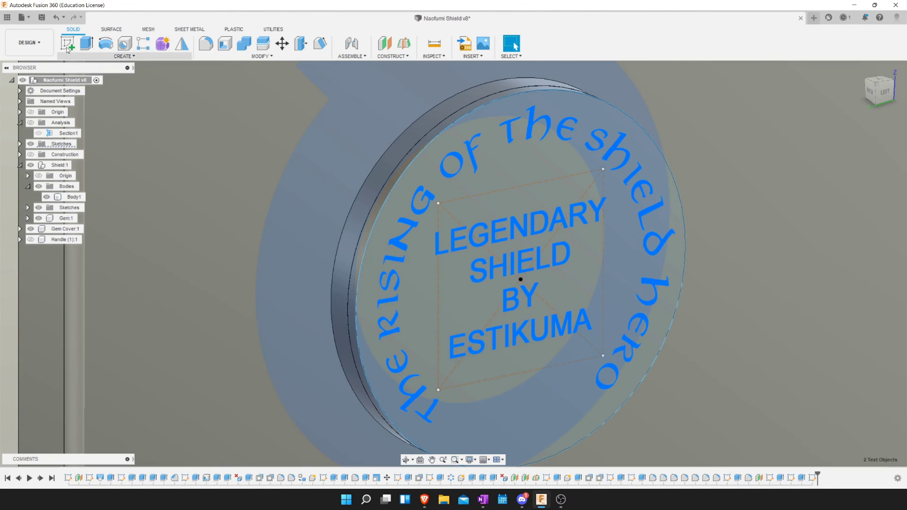
pyautogui.click(85, 44)
pyautogui.write('-1')
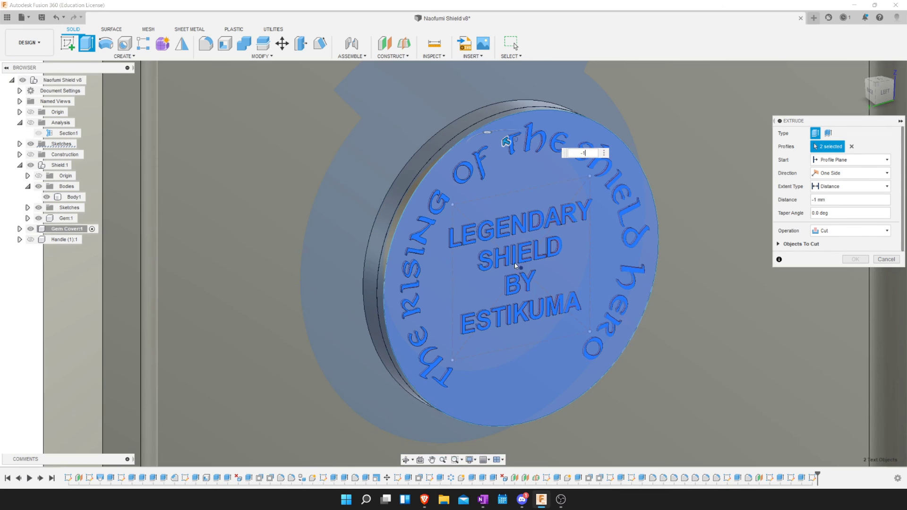
pyautogui.click(856, 259)
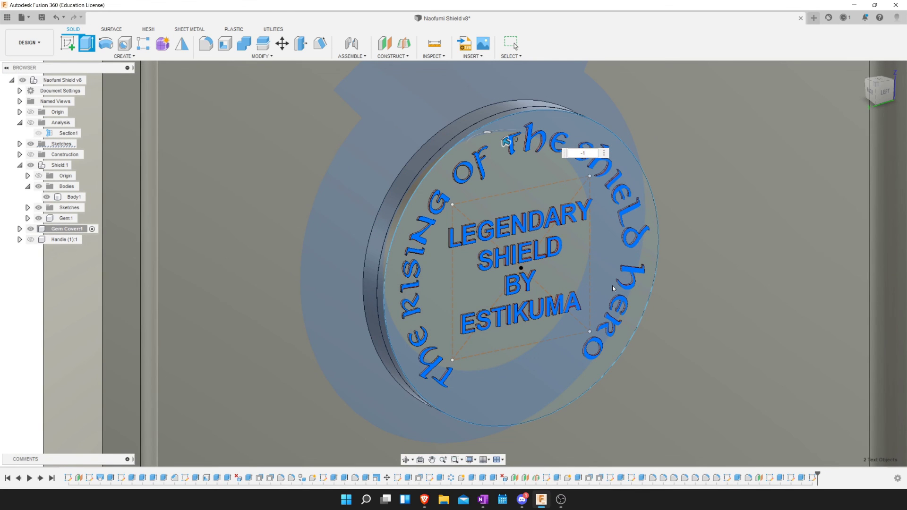
pyautogui.press('Return')
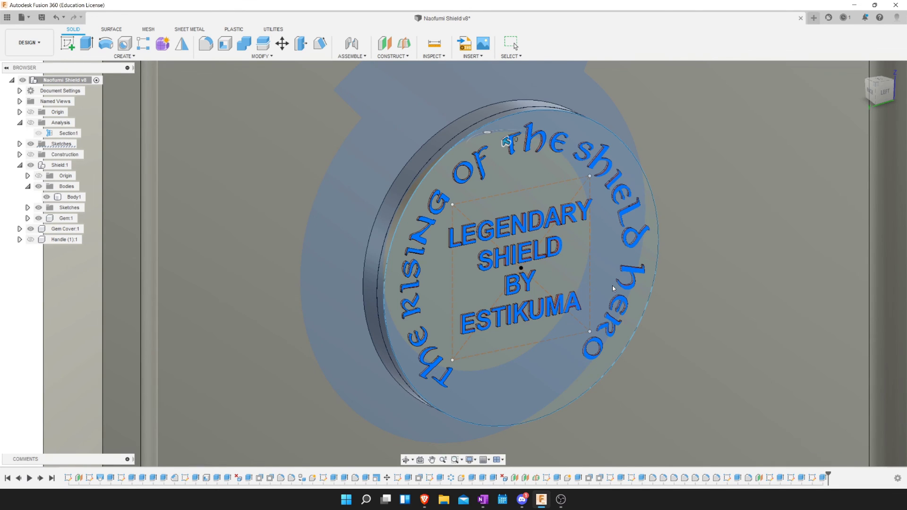
pyautogui.press('Escape')
pyautogui.scroll(3, 563, 333)
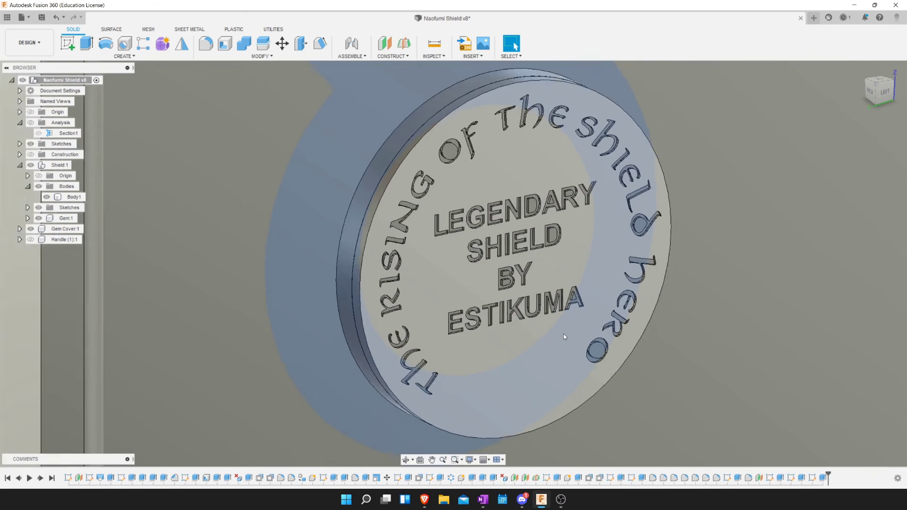
# Orbit out to view the whole shield and save the Naofumi Shield design.
pyautogui.scroll(-5, 563, 334)
pyautogui.moveTo(585, 361)
pyautogui.keyDown('shift'); pyautogui.mouseDown(button='middle')
pyautogui.moveTo(577, 337)
pyautogui.moveTo(520, 341)
pyautogui.moveTo(482, 370)
pyautogui.moveTo(541, 326)
pyautogui.moveTo(542, 350)
pyautogui.moveTo(507, 280)
pyautogui.mouseUp(button='middle'); pyautogui.keyUp('shift')
pyautogui.click(30, 240)
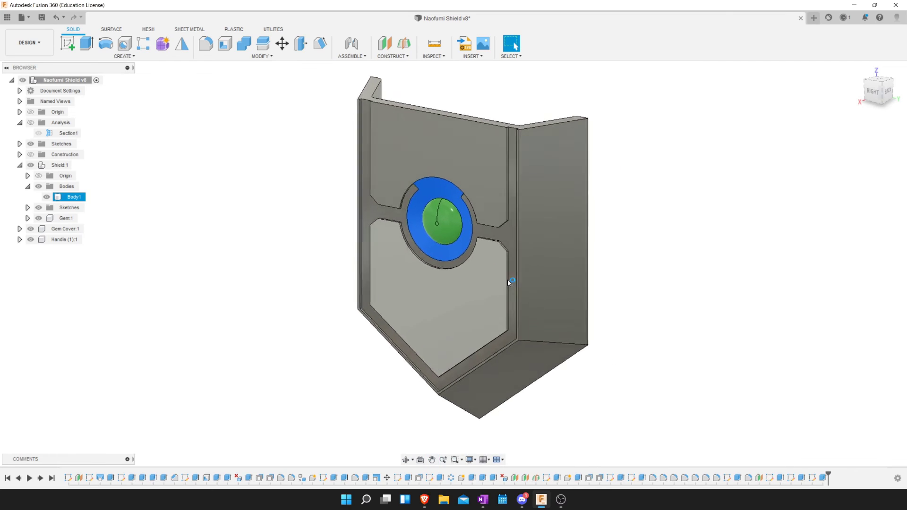
pyautogui.moveTo(543, 314)
pyautogui.mouseDown(button='middle')
pyautogui.moveTo(568, 325)
pyautogui.moveTo(530, 330)
pyautogui.moveTo(492, 318)
pyautogui.moveTo(810, 308)
pyautogui.moveTo(831, 321)
pyautogui.mouseUp(button='middle')
pyautogui.click(830, 321)
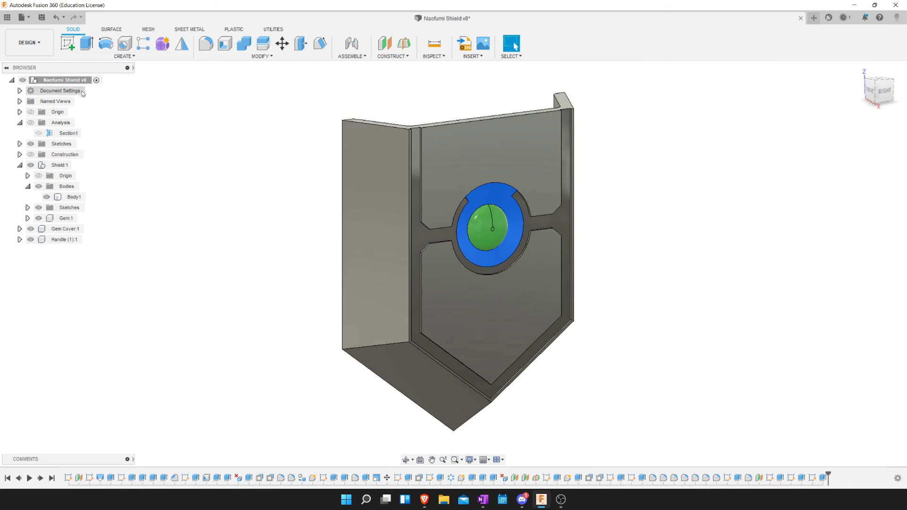
pyautogui.click(48, 19)
pyautogui.click(440, 269)
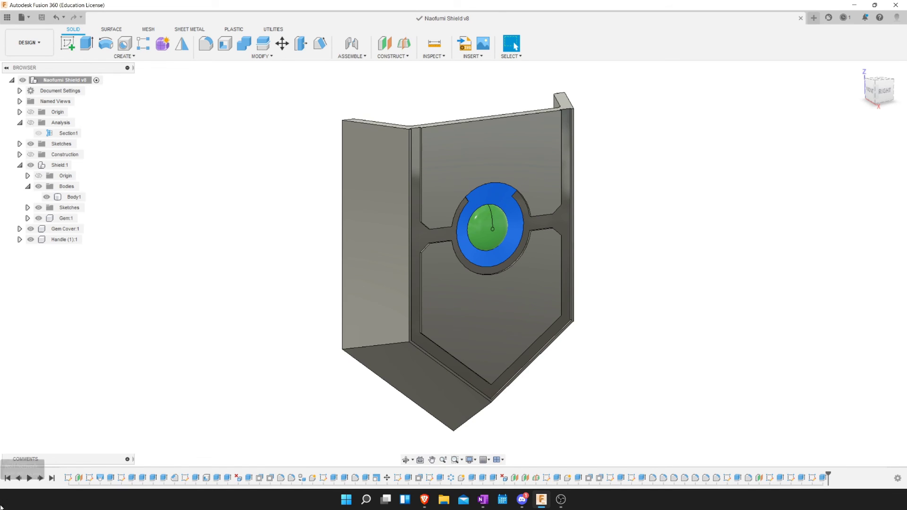
pyautogui.hotkey('alt', 'Tab')
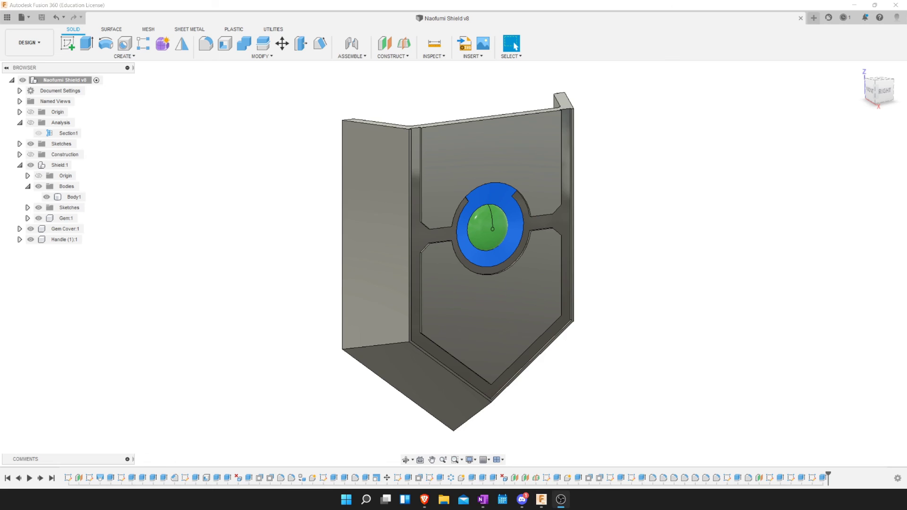